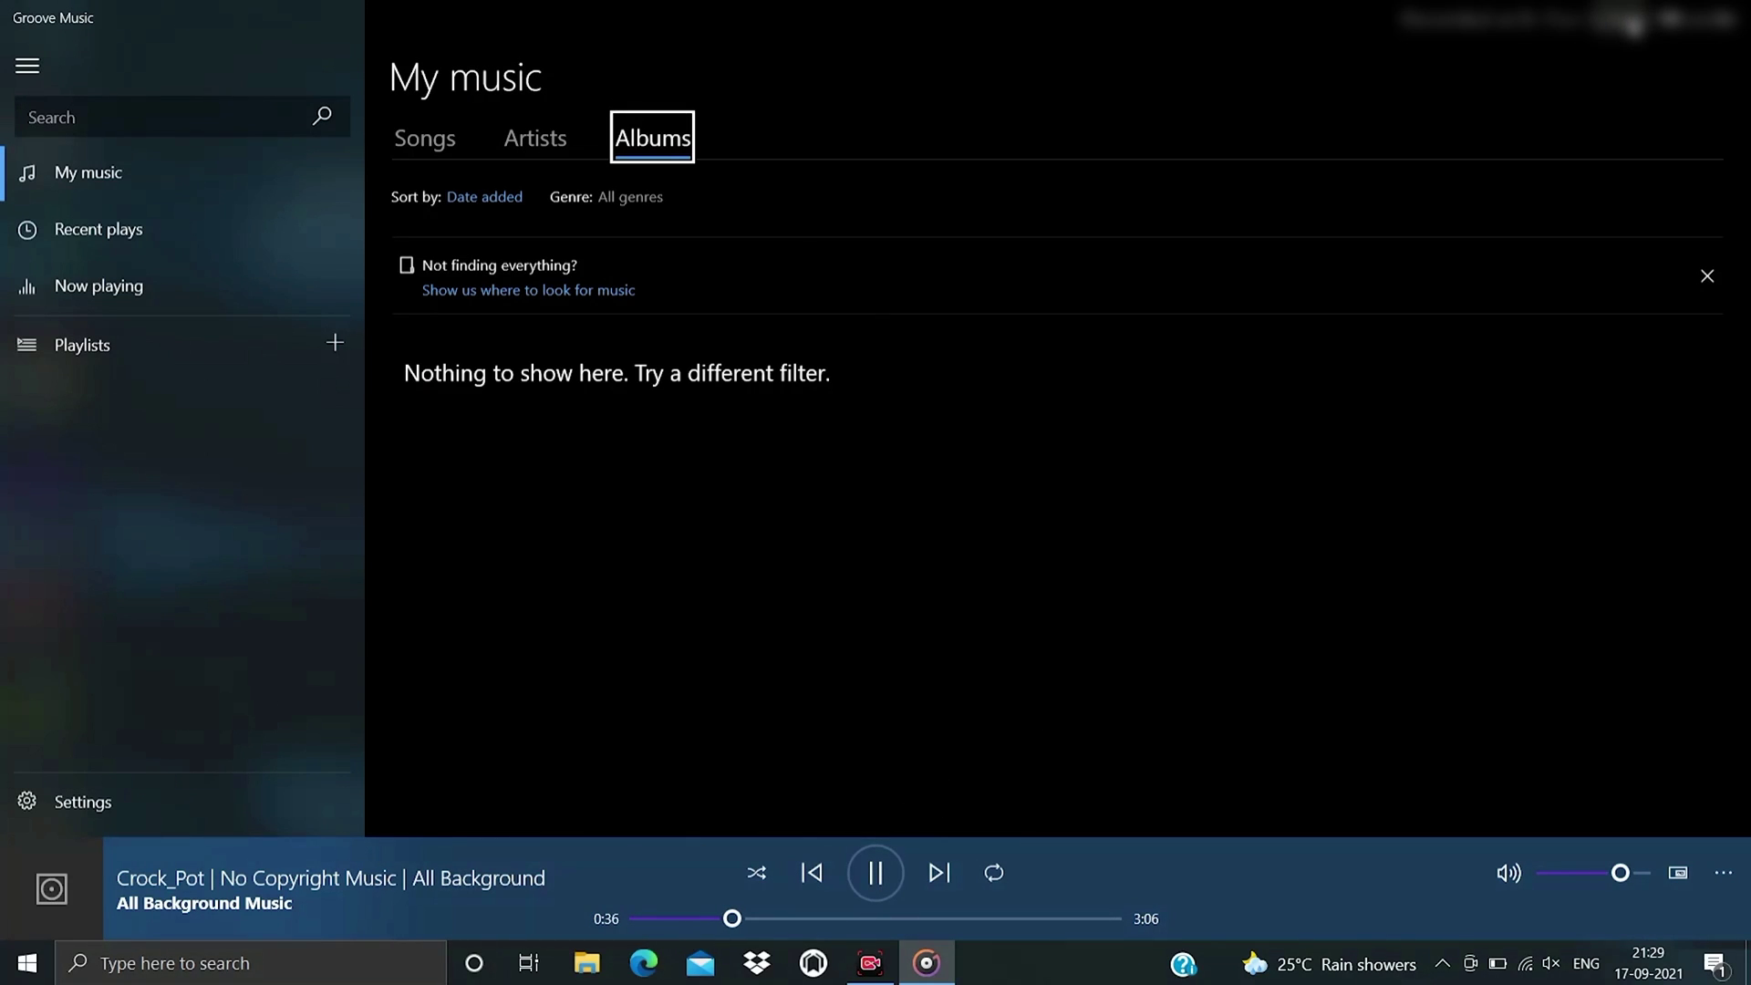
Step: Close the Groove Music player and refresh the desktop
left_click(1625, 17)
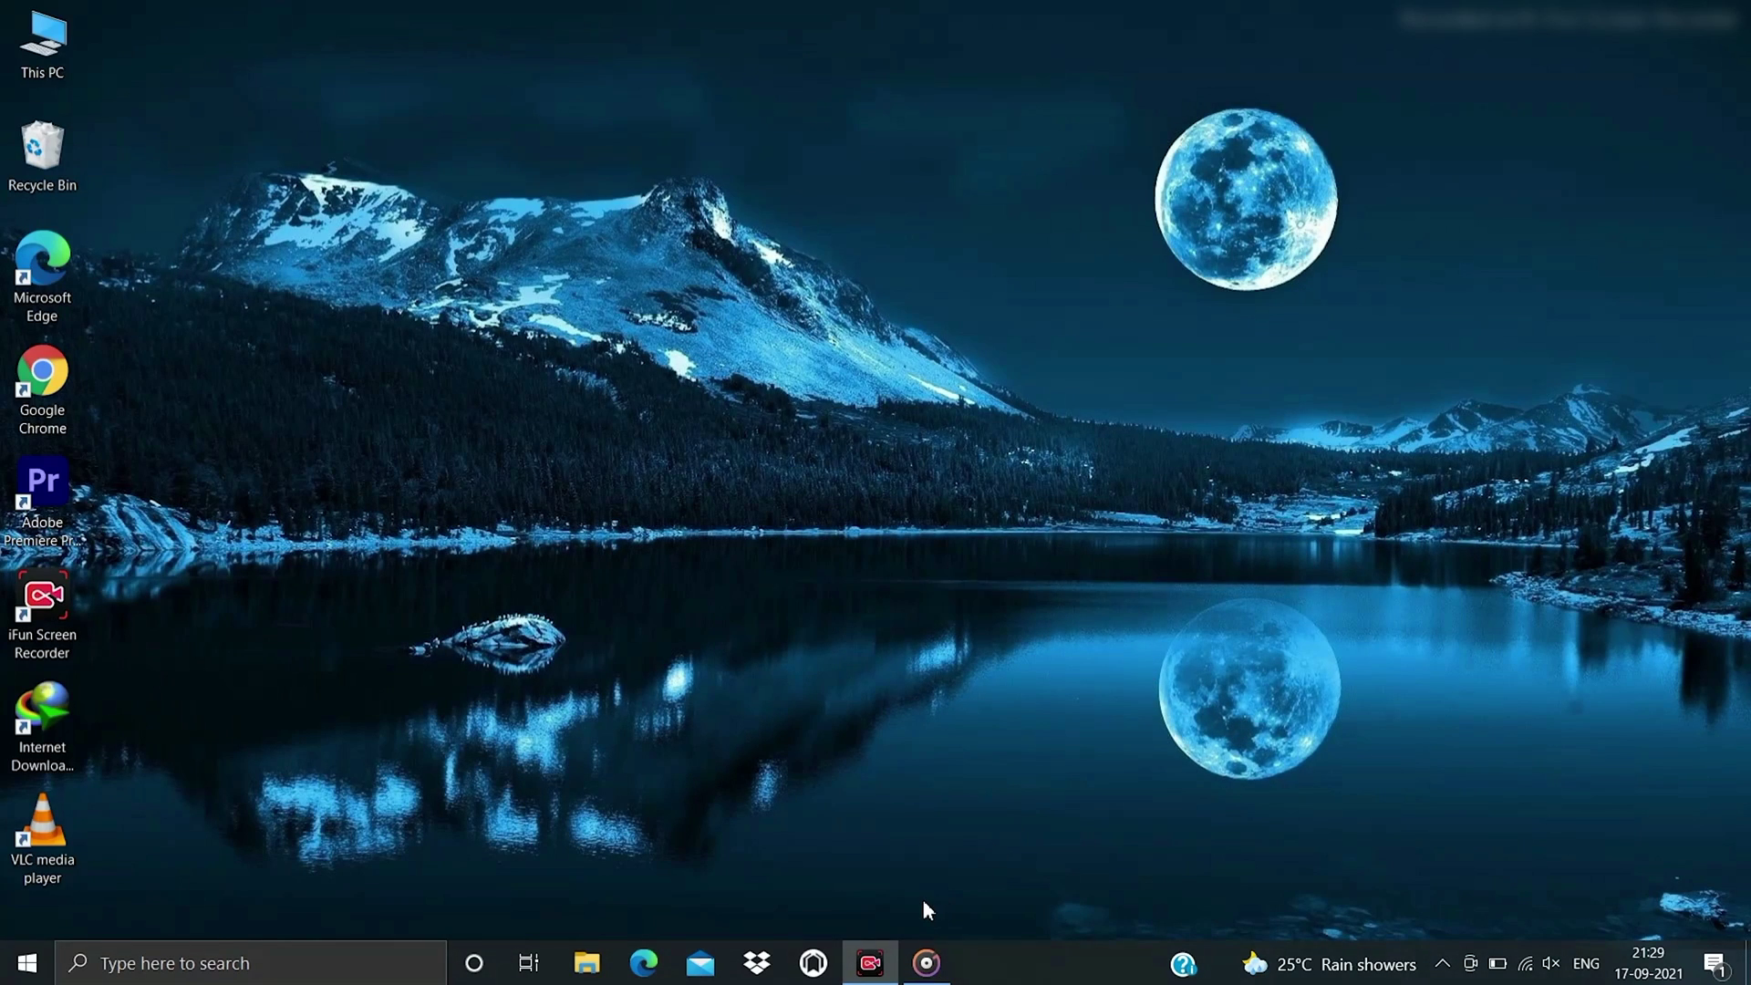
left_click(926, 963)
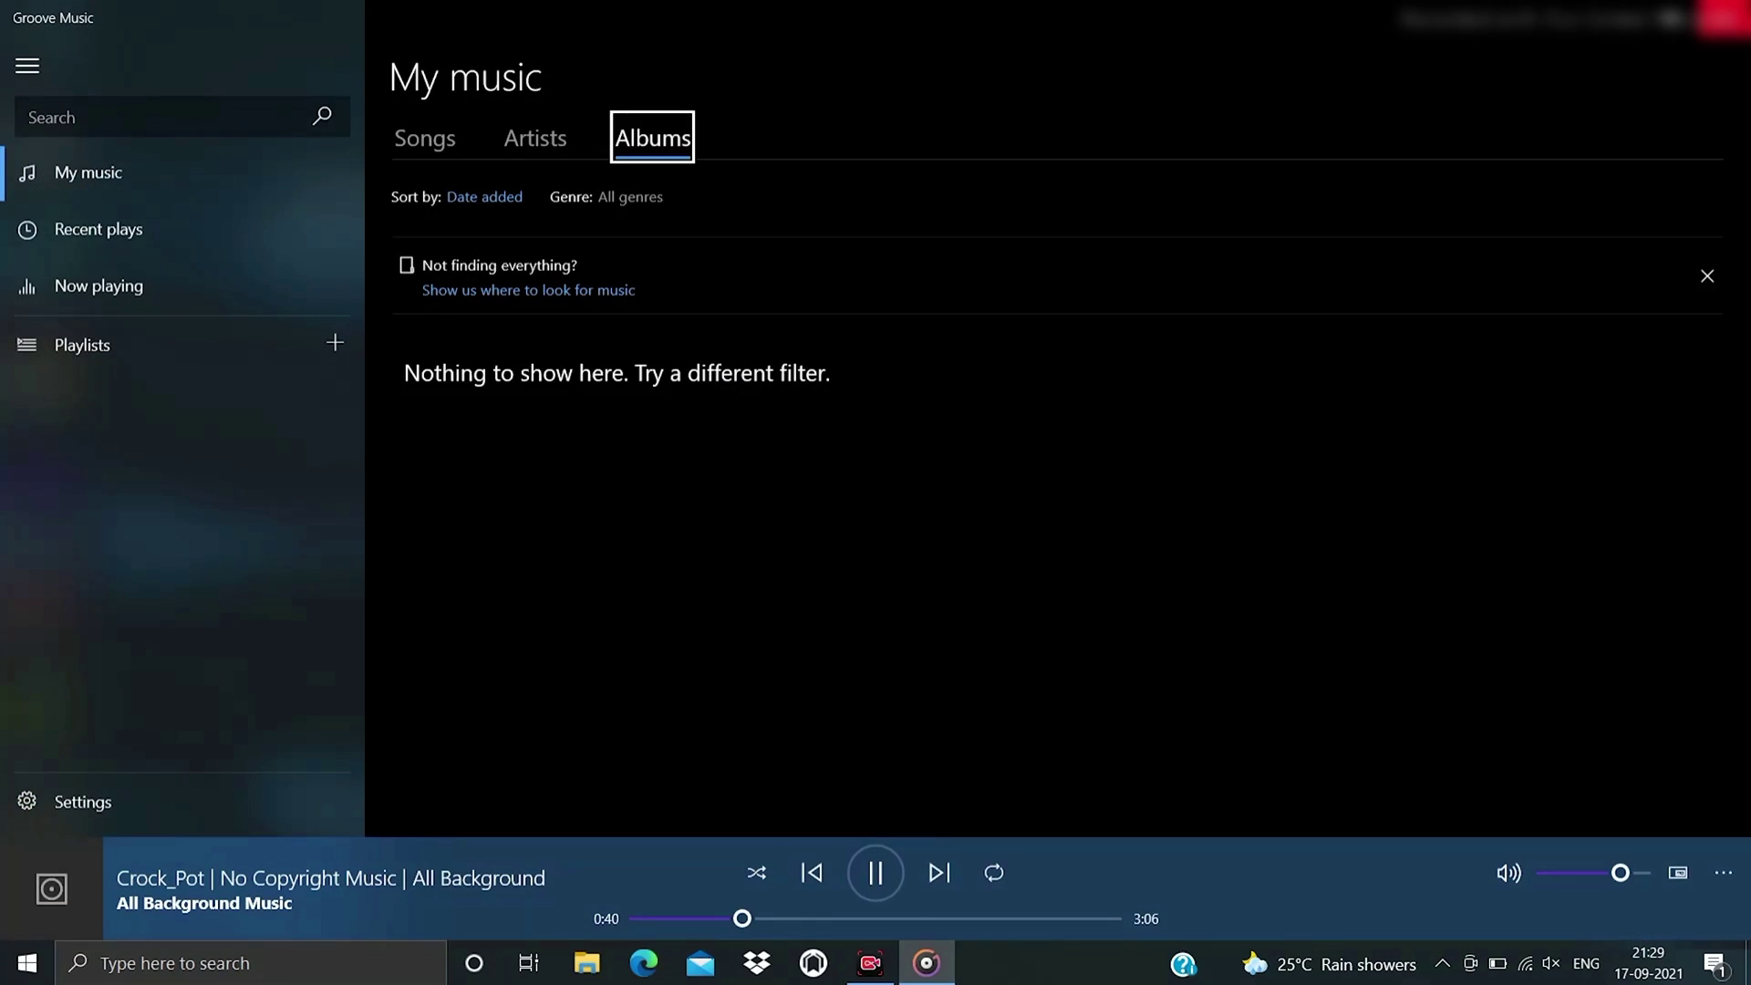
left_click(1723, 16)
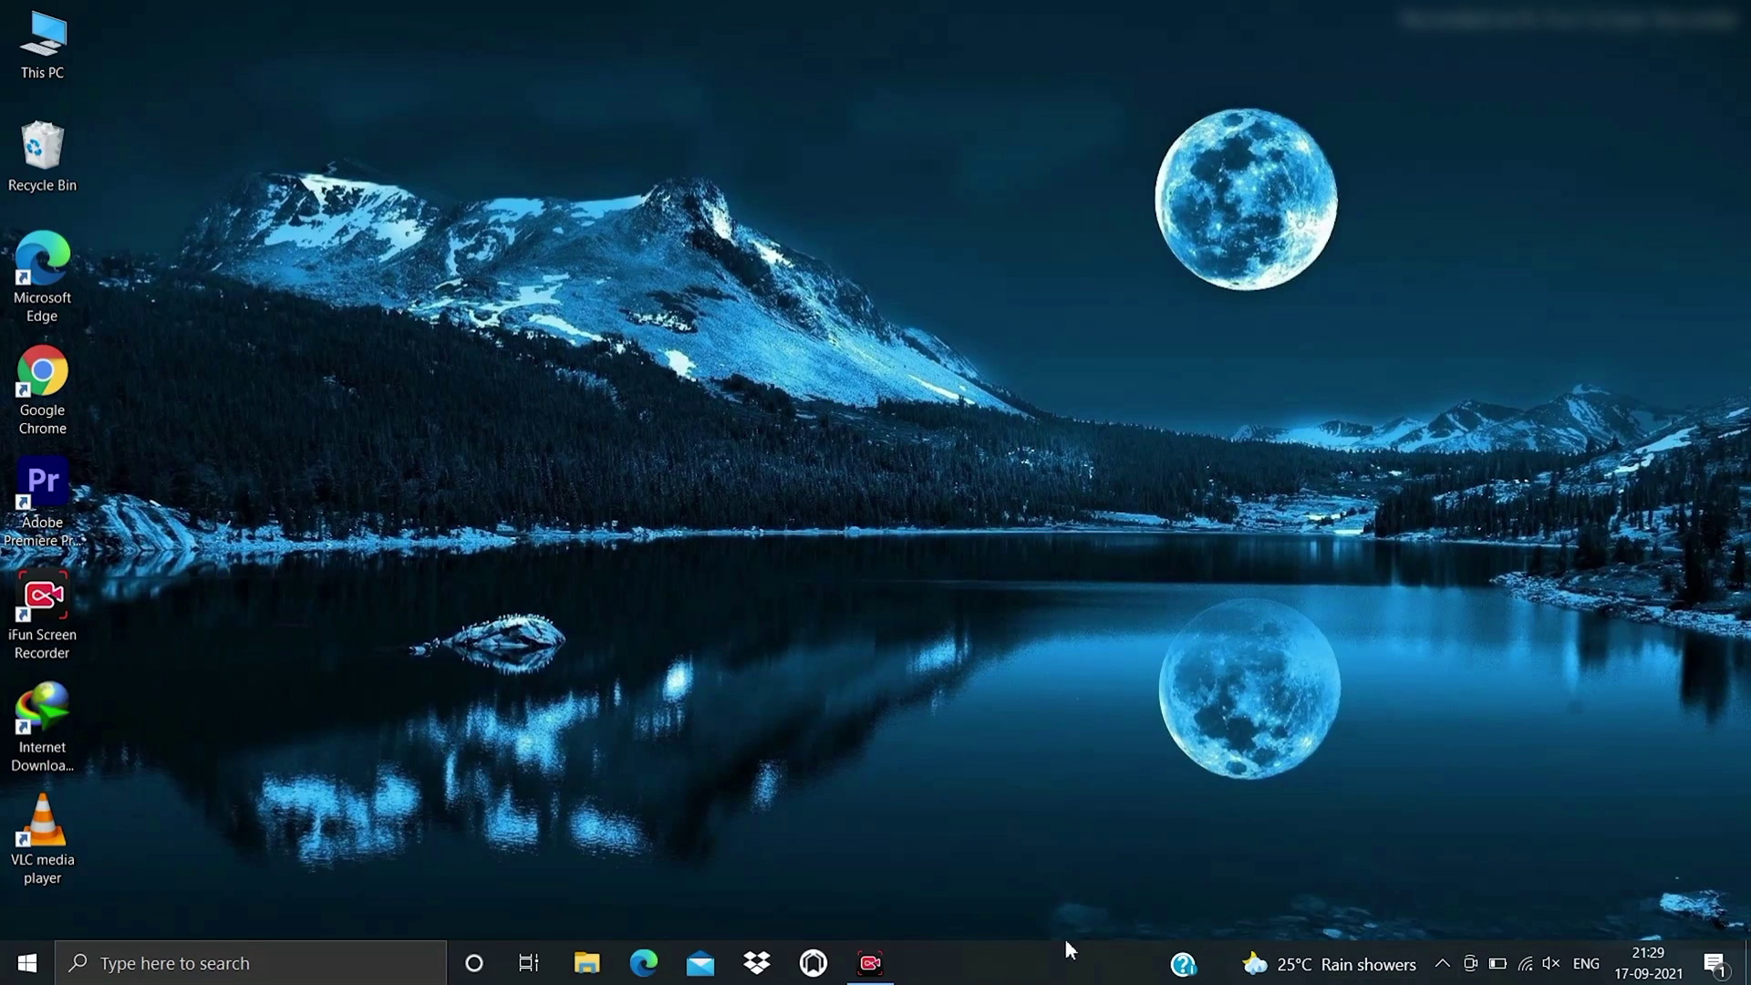
right_click(1071, 721)
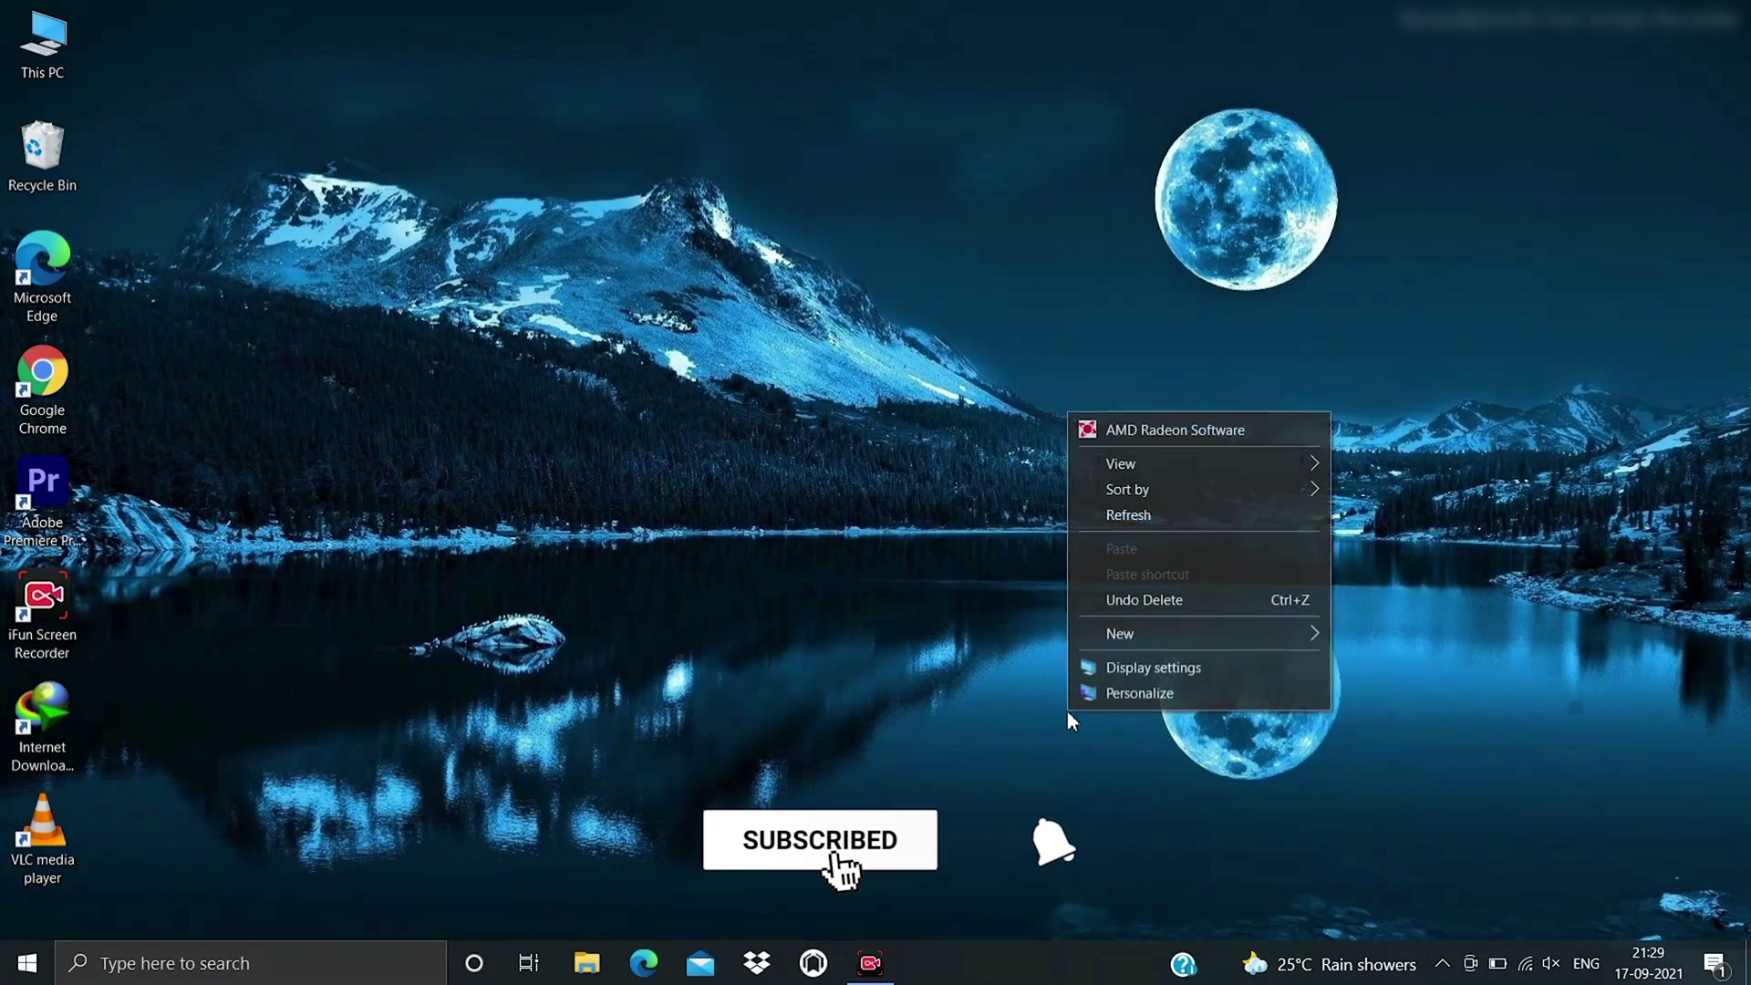
left_click(1202, 513)
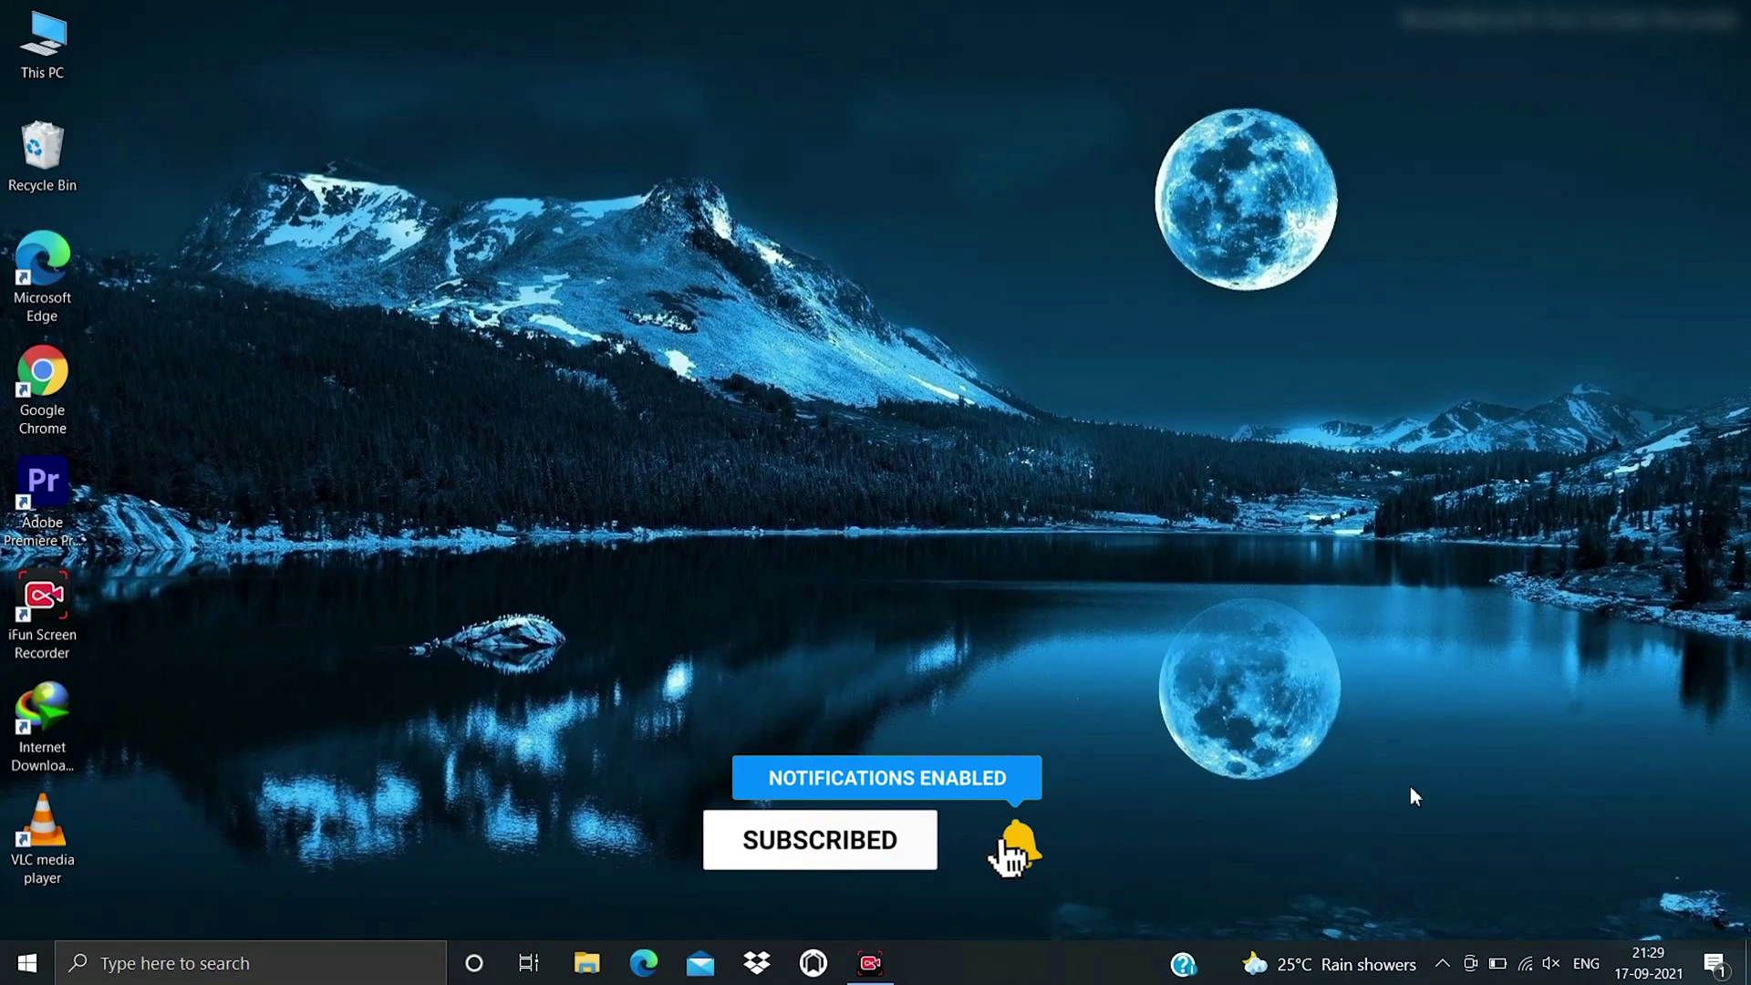
Step: Unmute the Speaker / Headphone (Realtek(R) Audio) output, raise its volume to 100, and refresh the desktop
left_click(1551, 965)
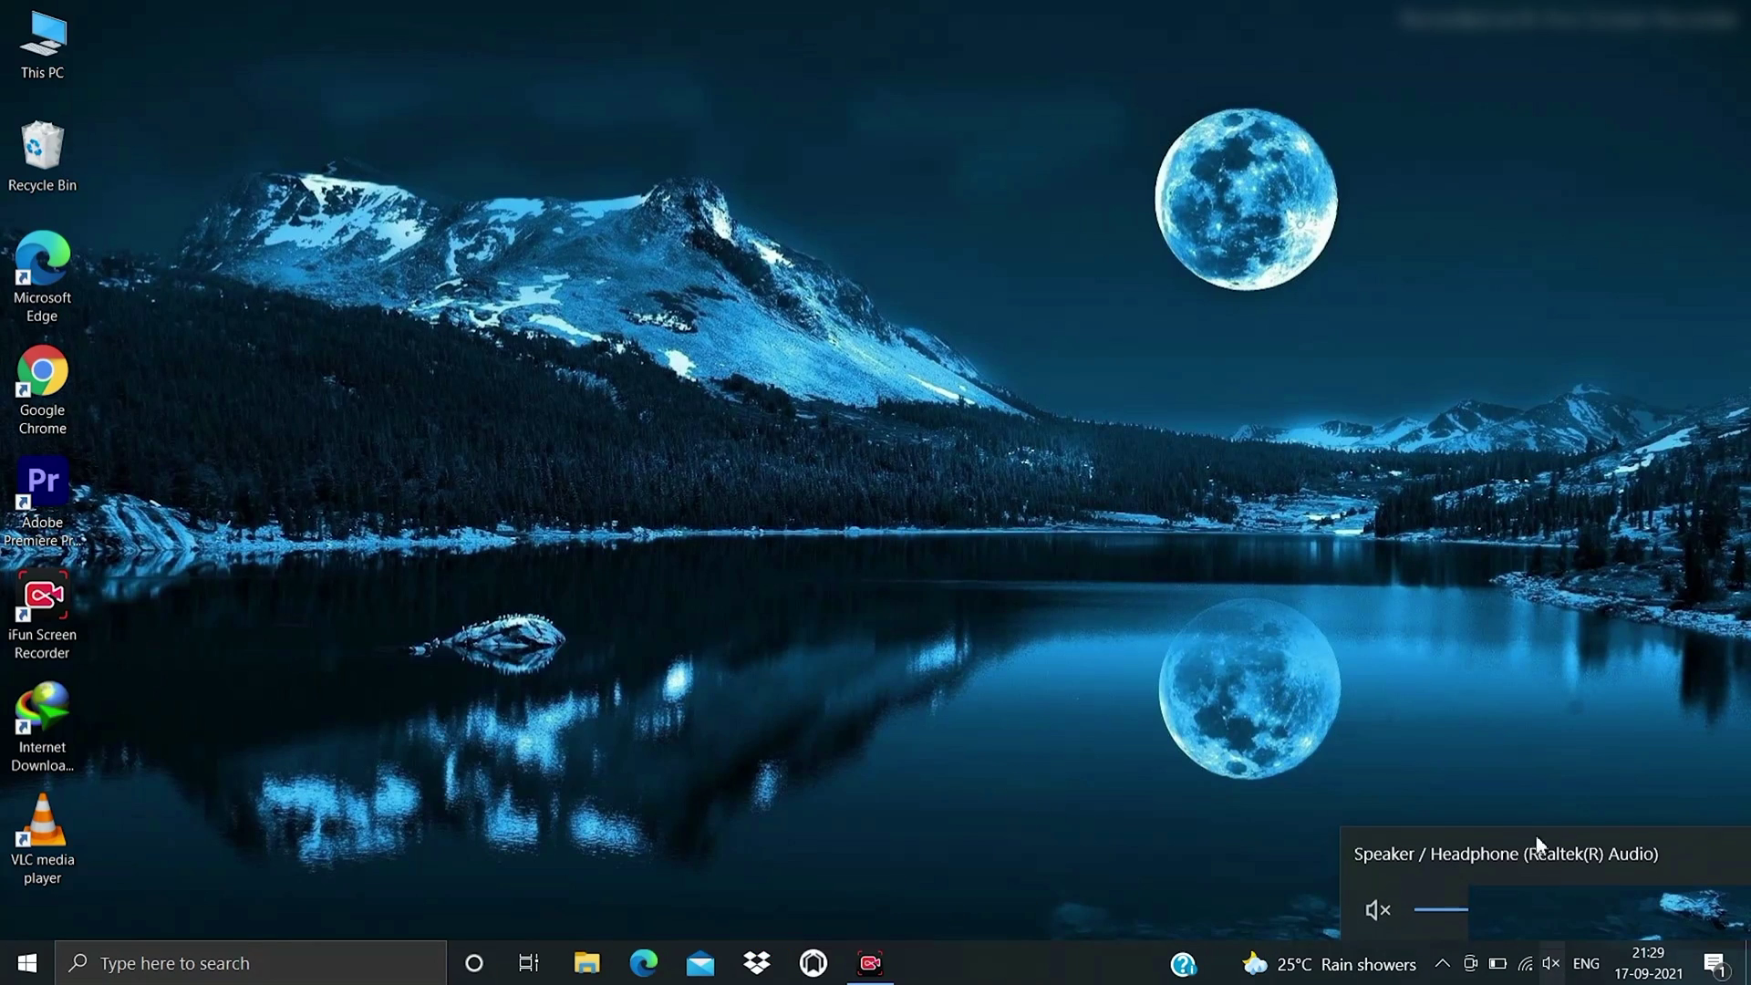
left_click(1381, 912)
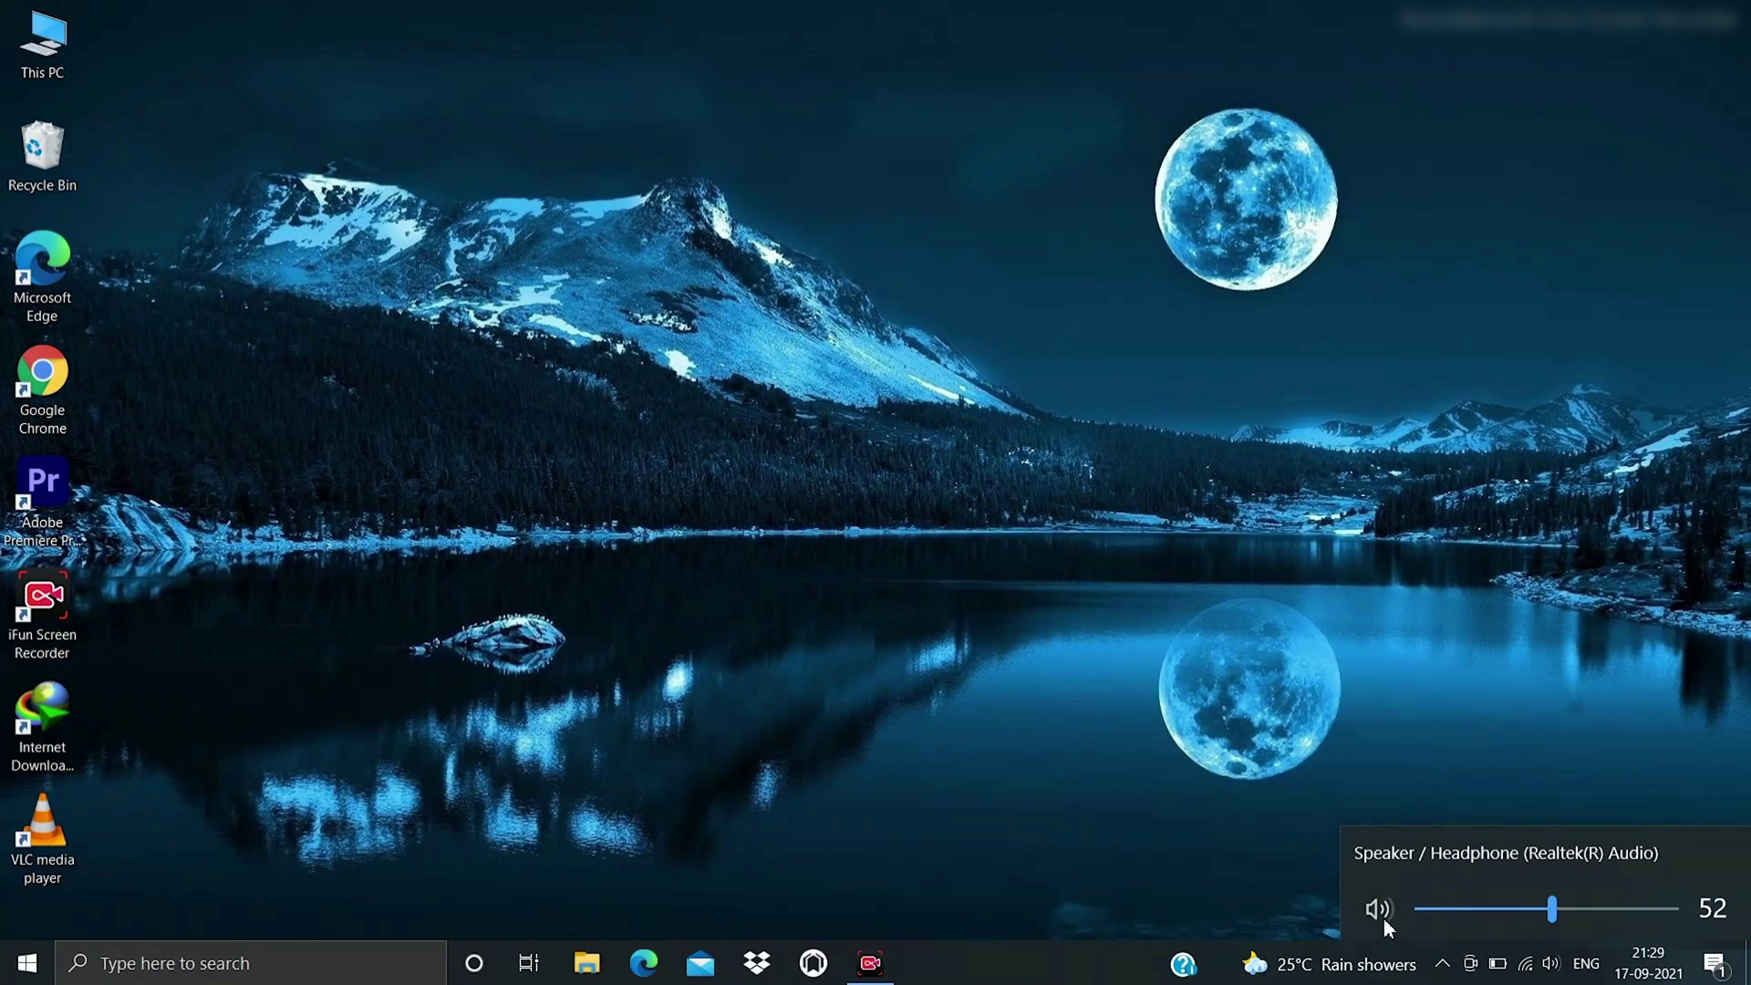
left_click_drag(1571, 914, 1727, 906)
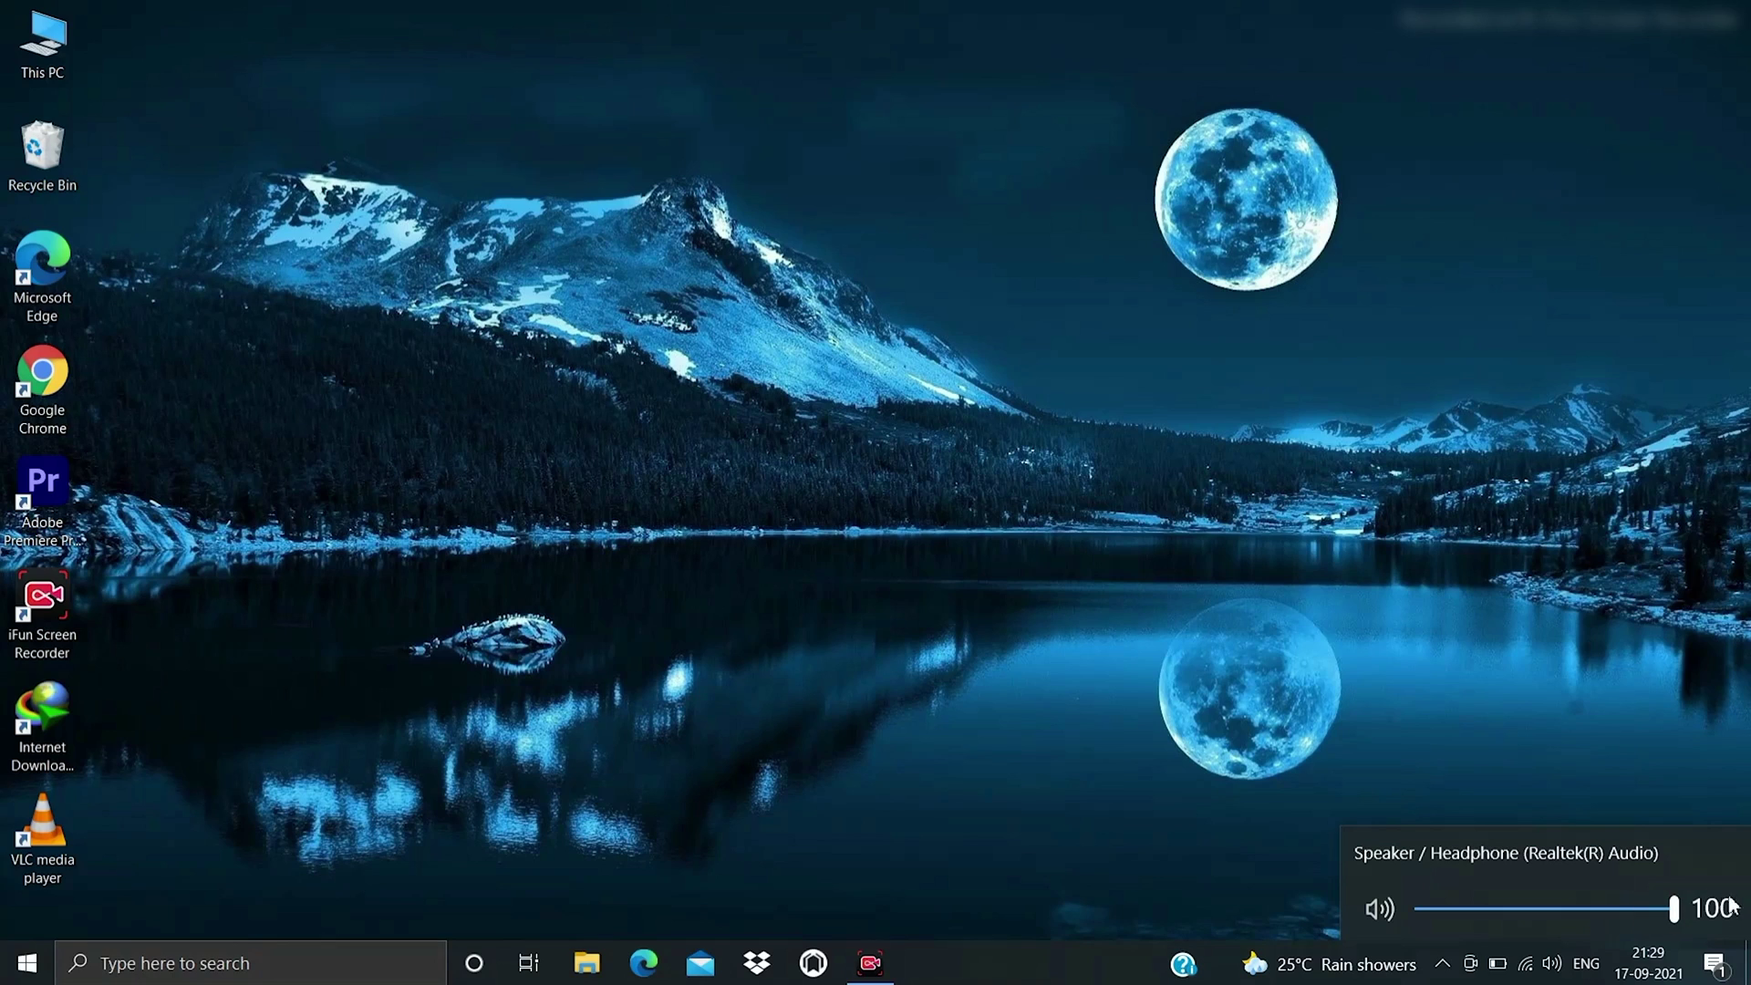
right_click(1192, 639)
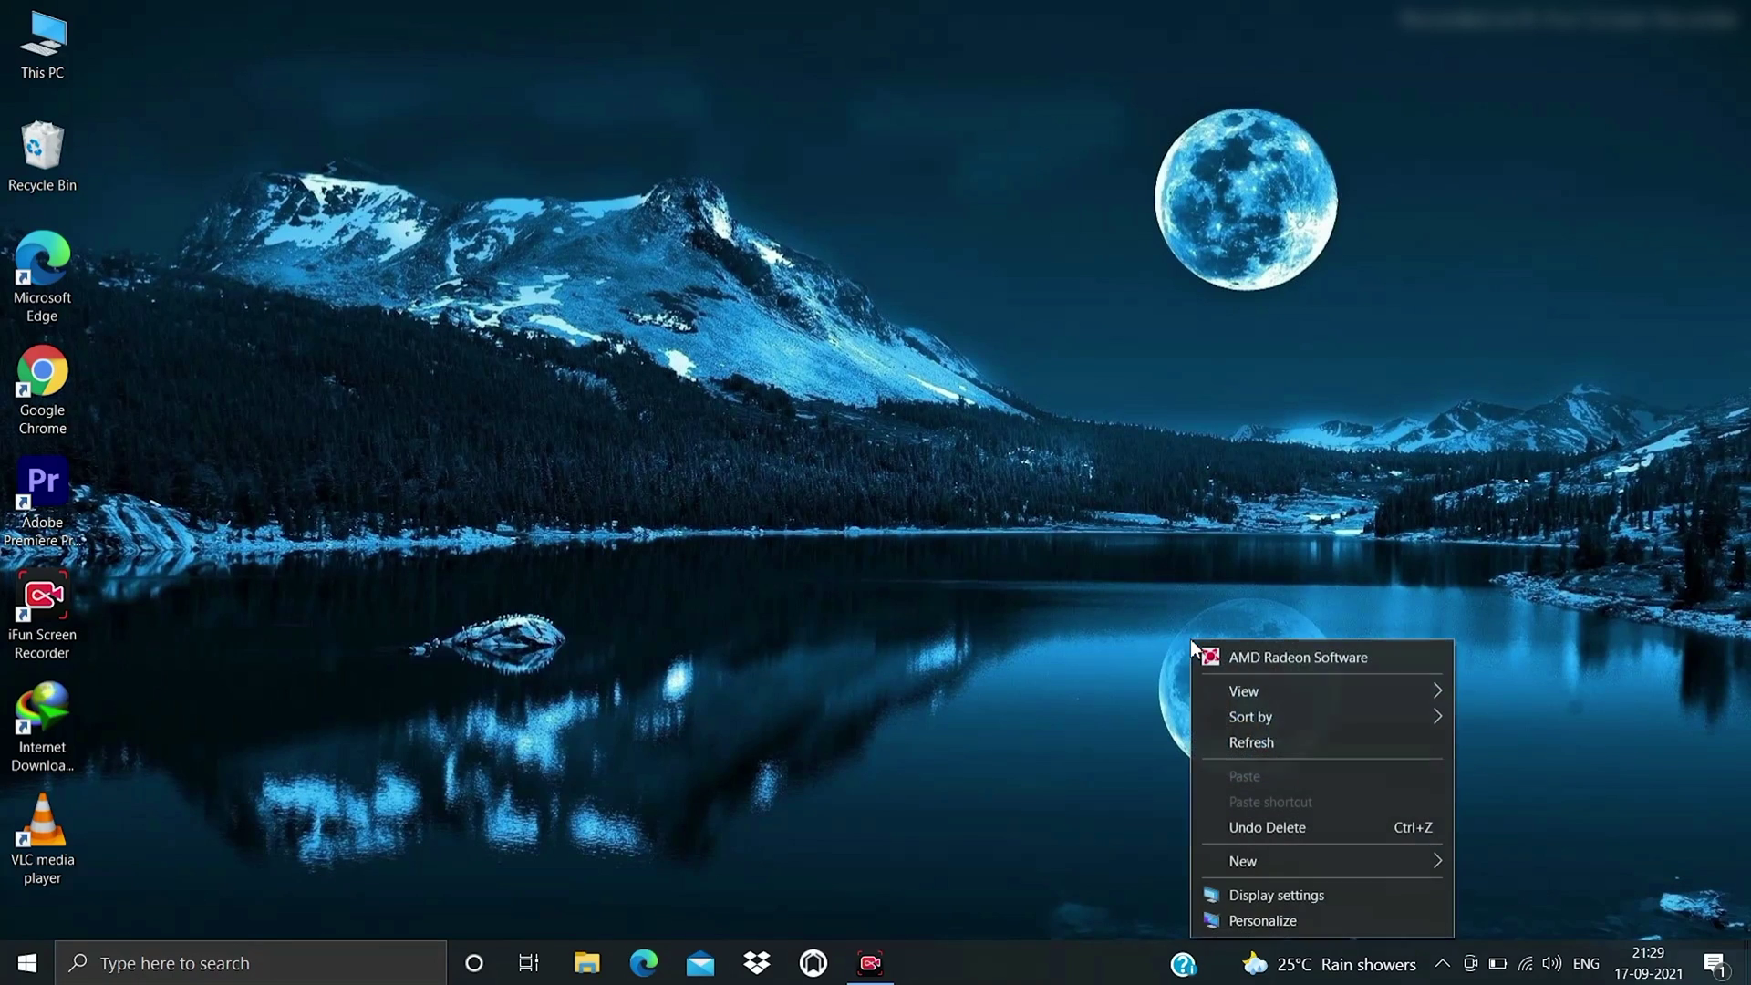
left_click(1236, 743)
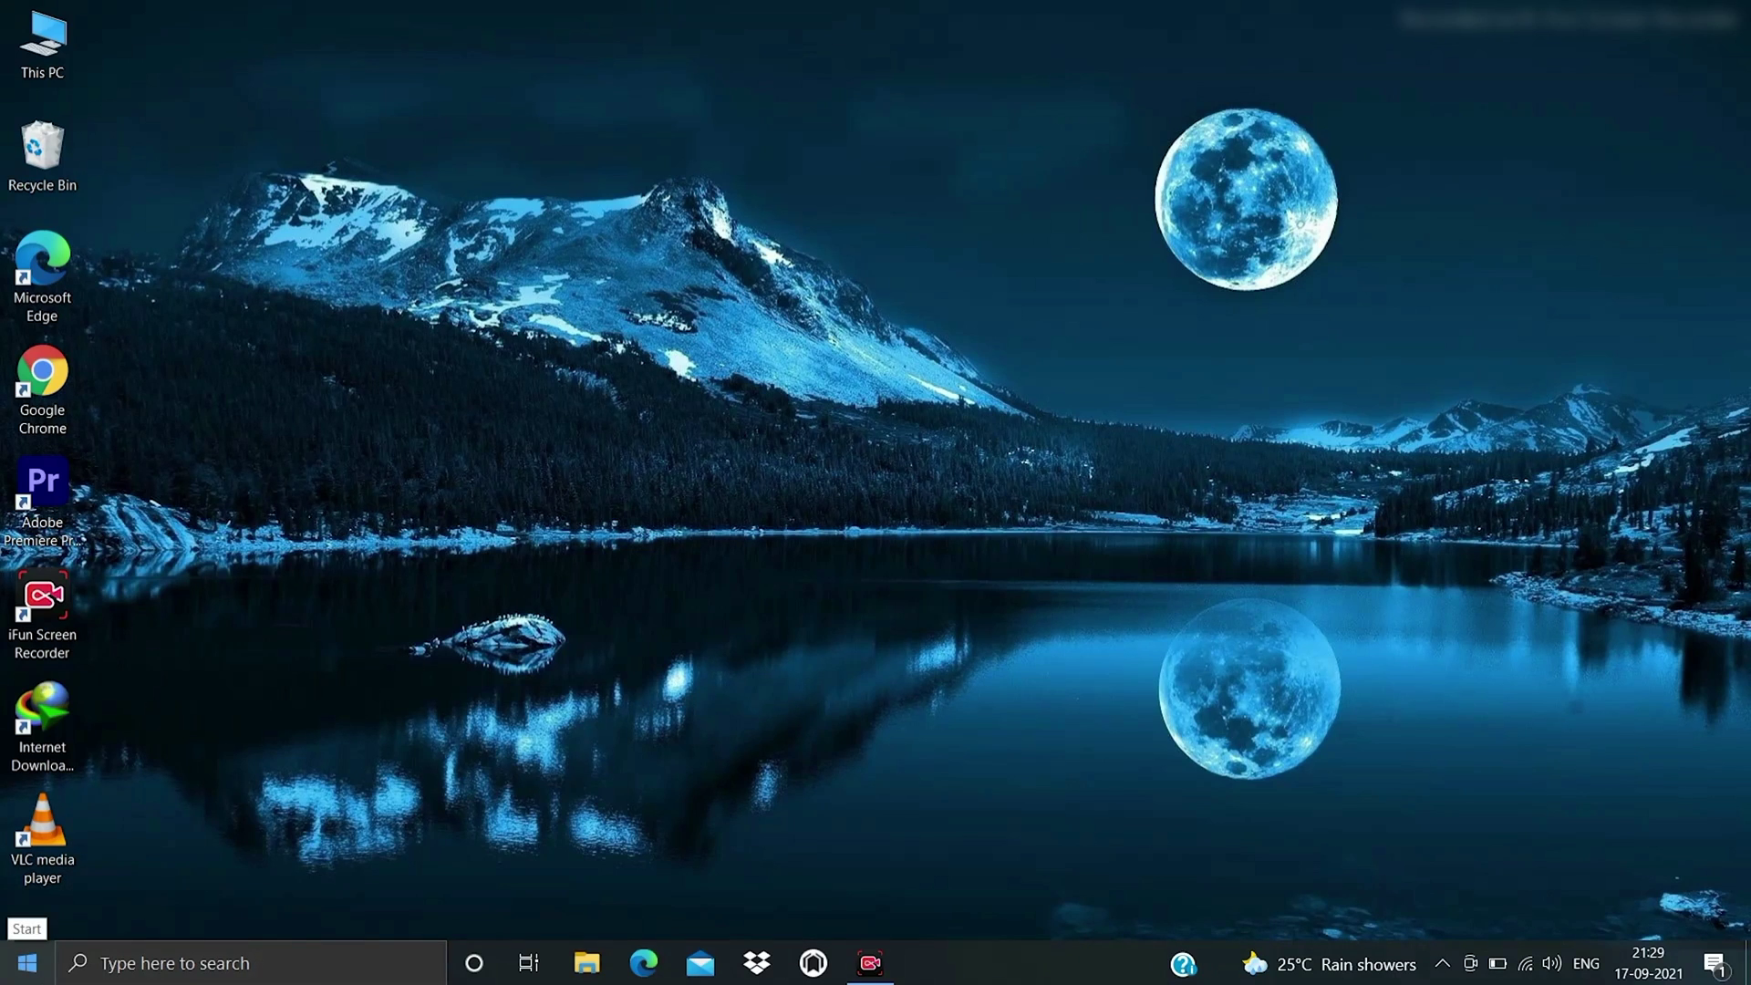
right_click(28, 963)
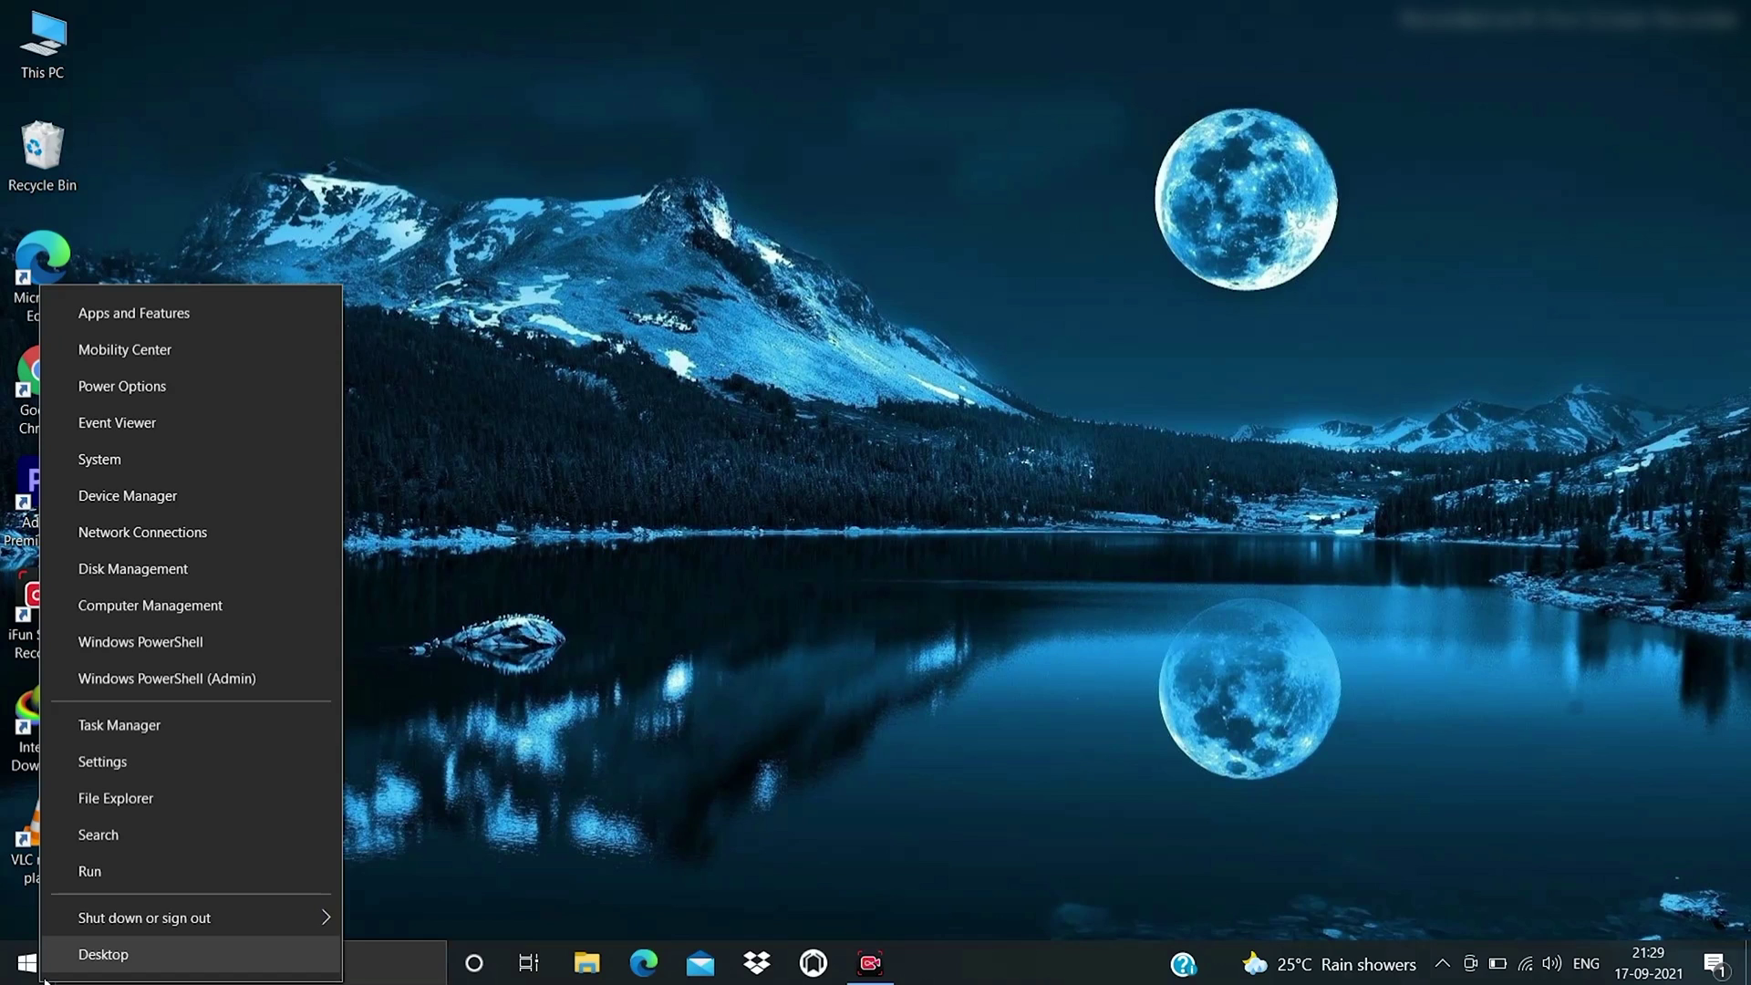
left_click(397, 497)
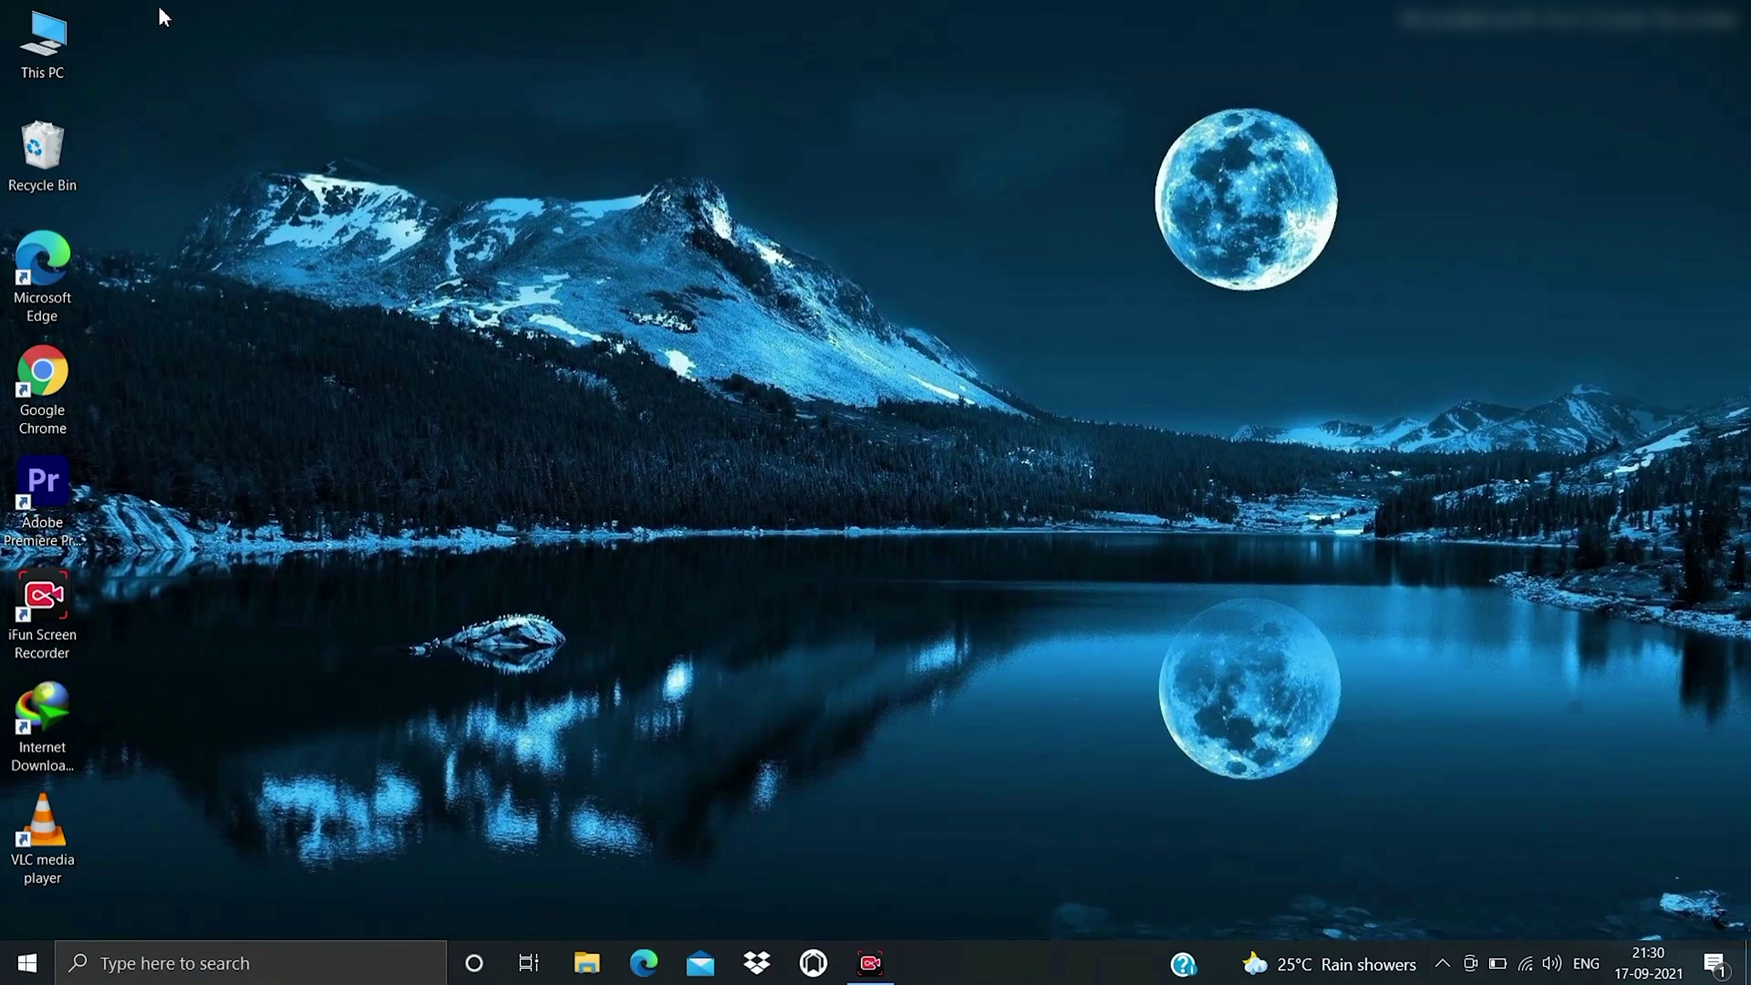
left_click(62, 32)
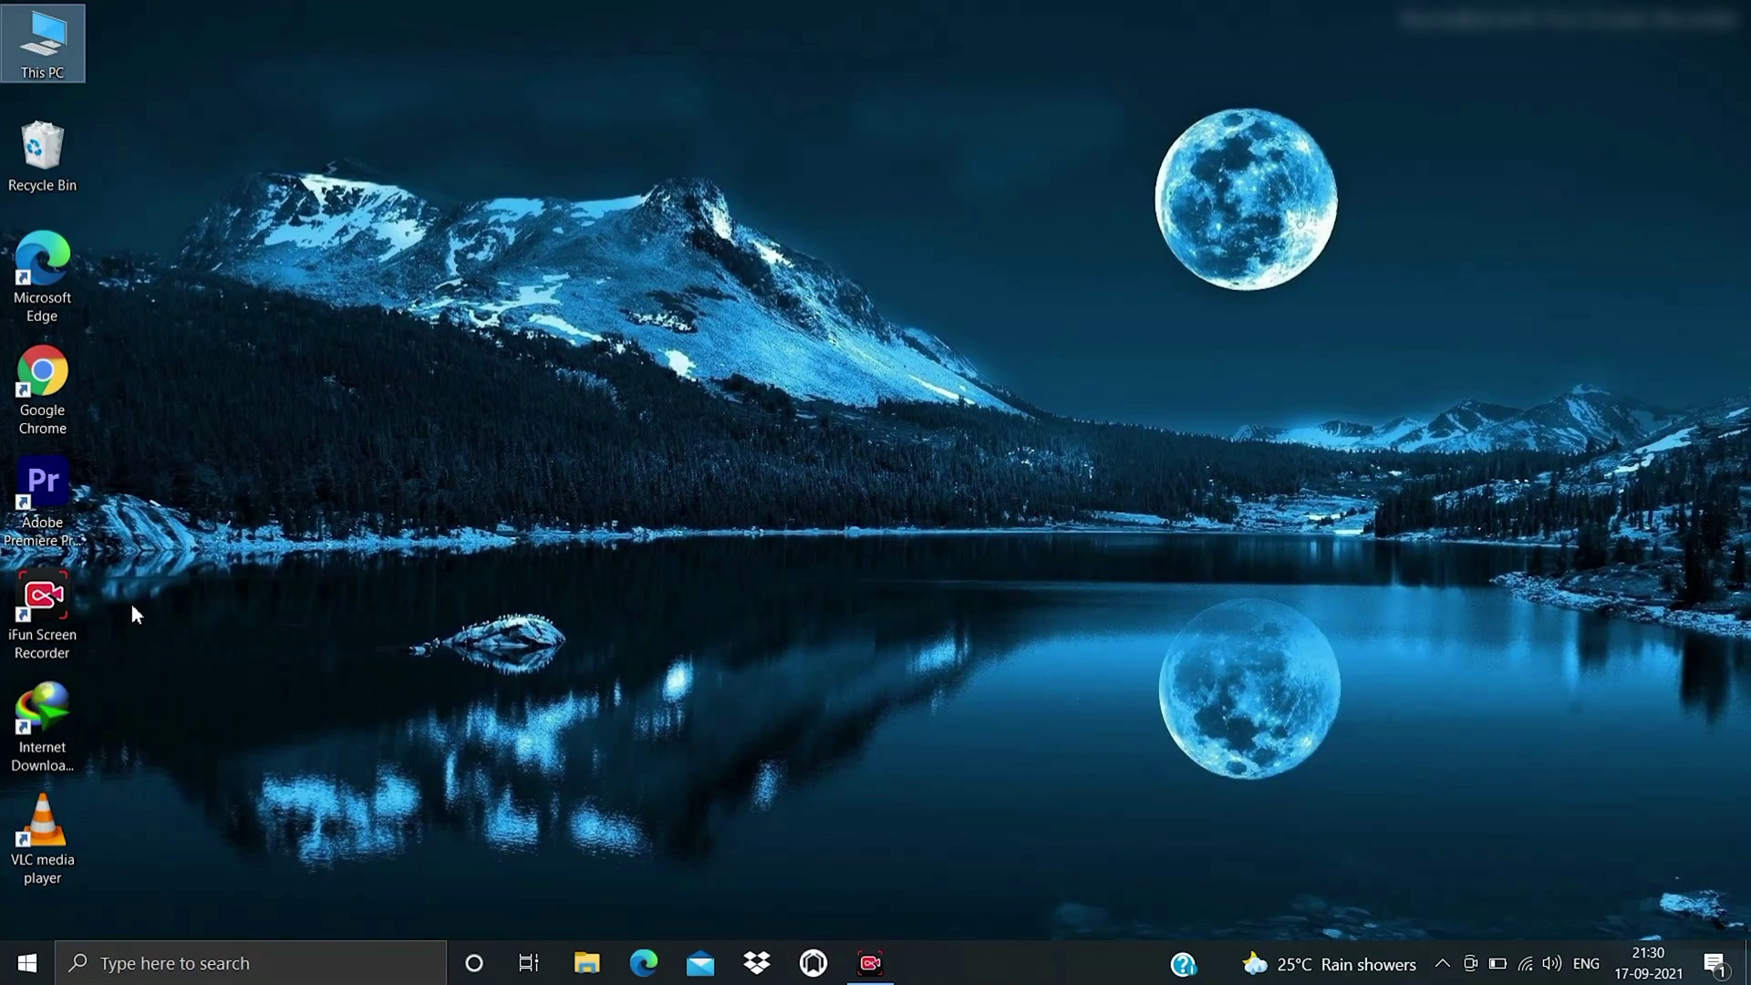
Step: Find and open Control Panel through Windows search and maximize its window
left_click(26, 965)
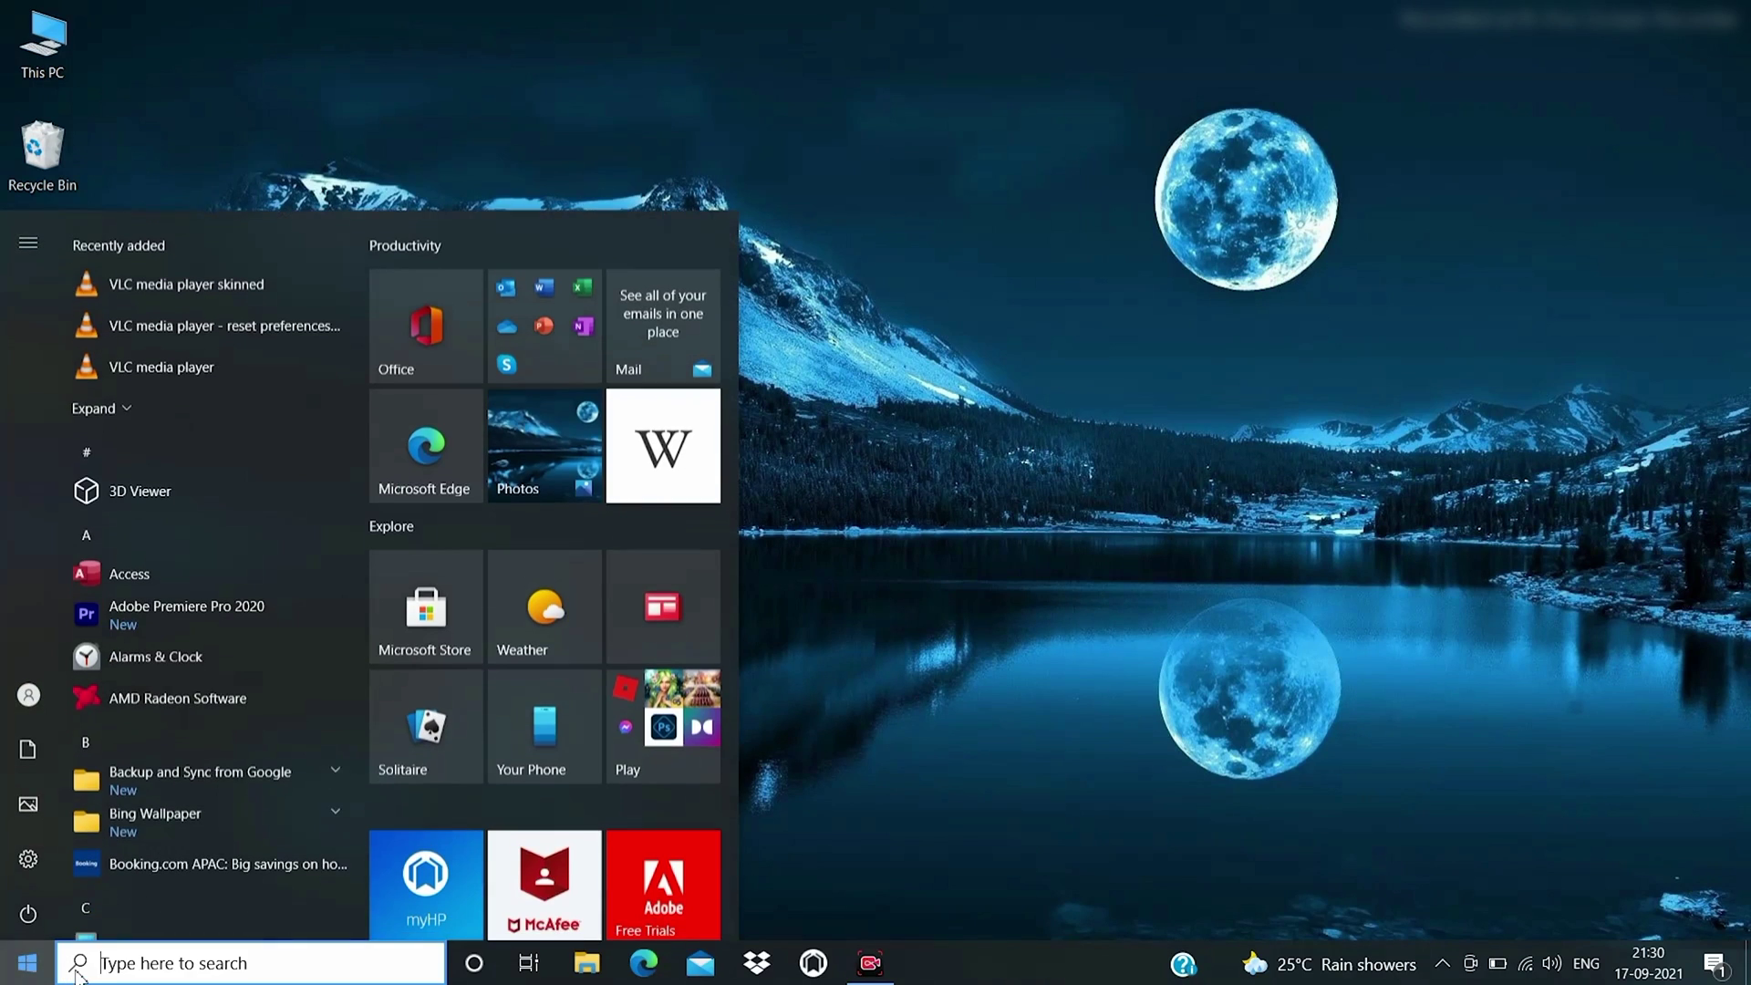
left_click(94, 963)
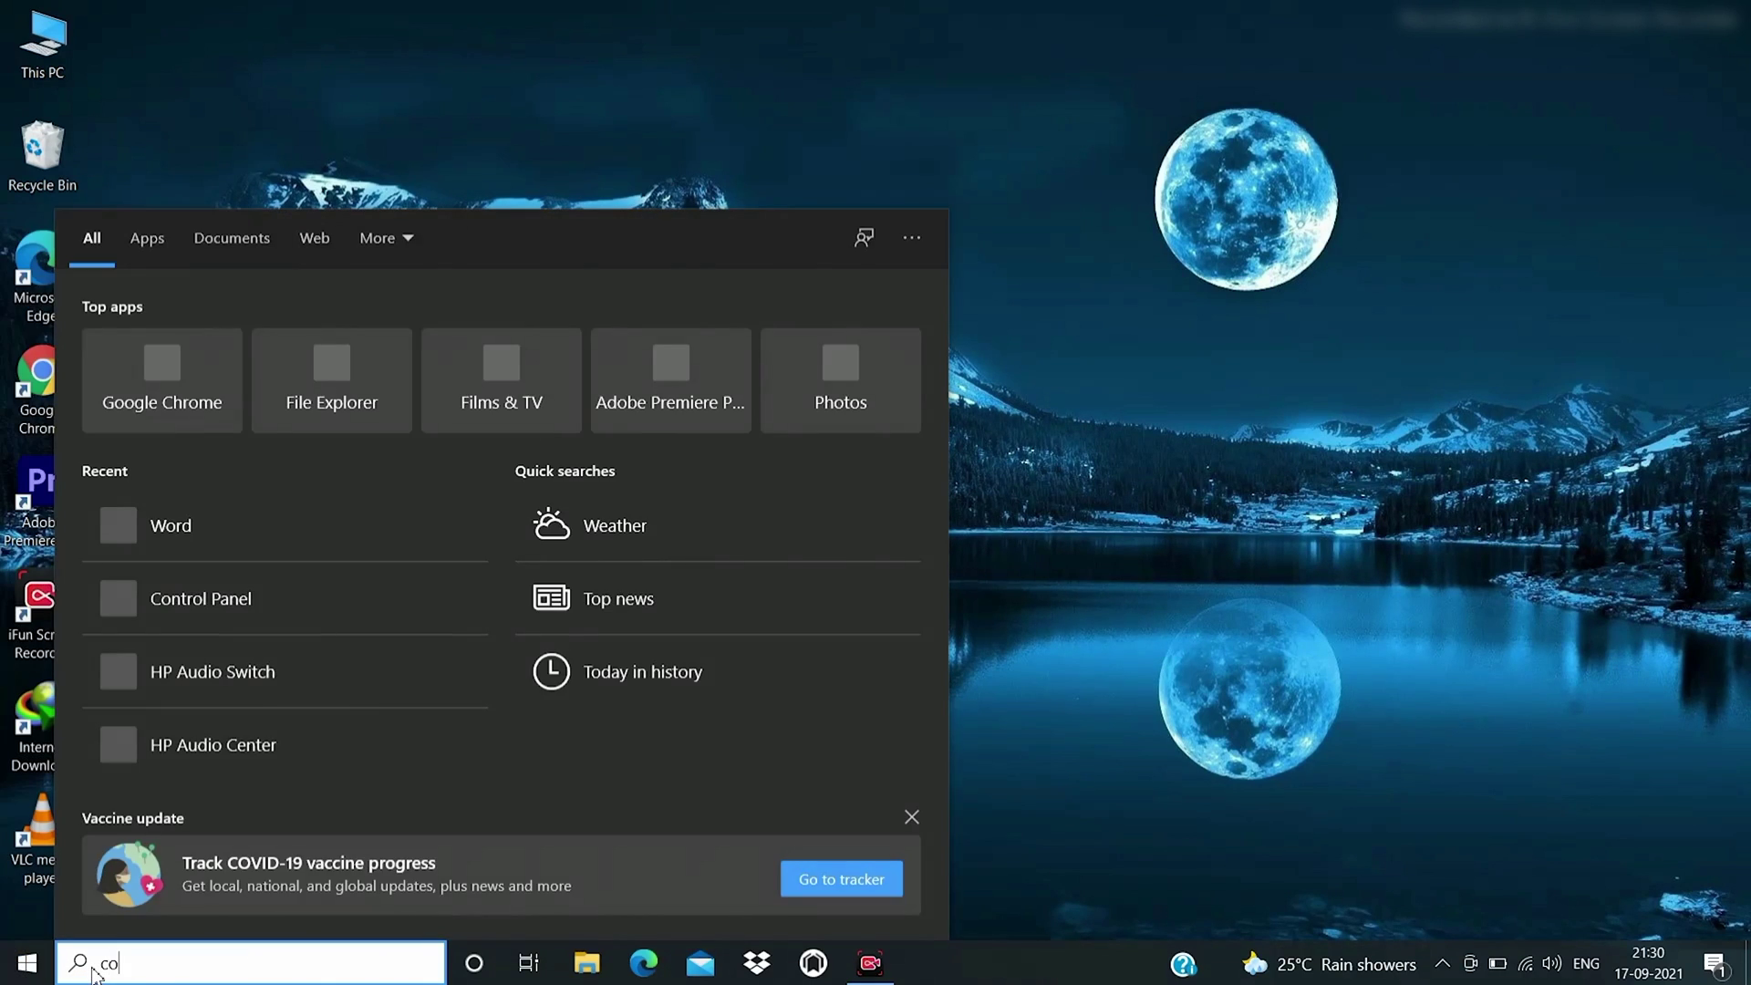
type("co")
key("Return")
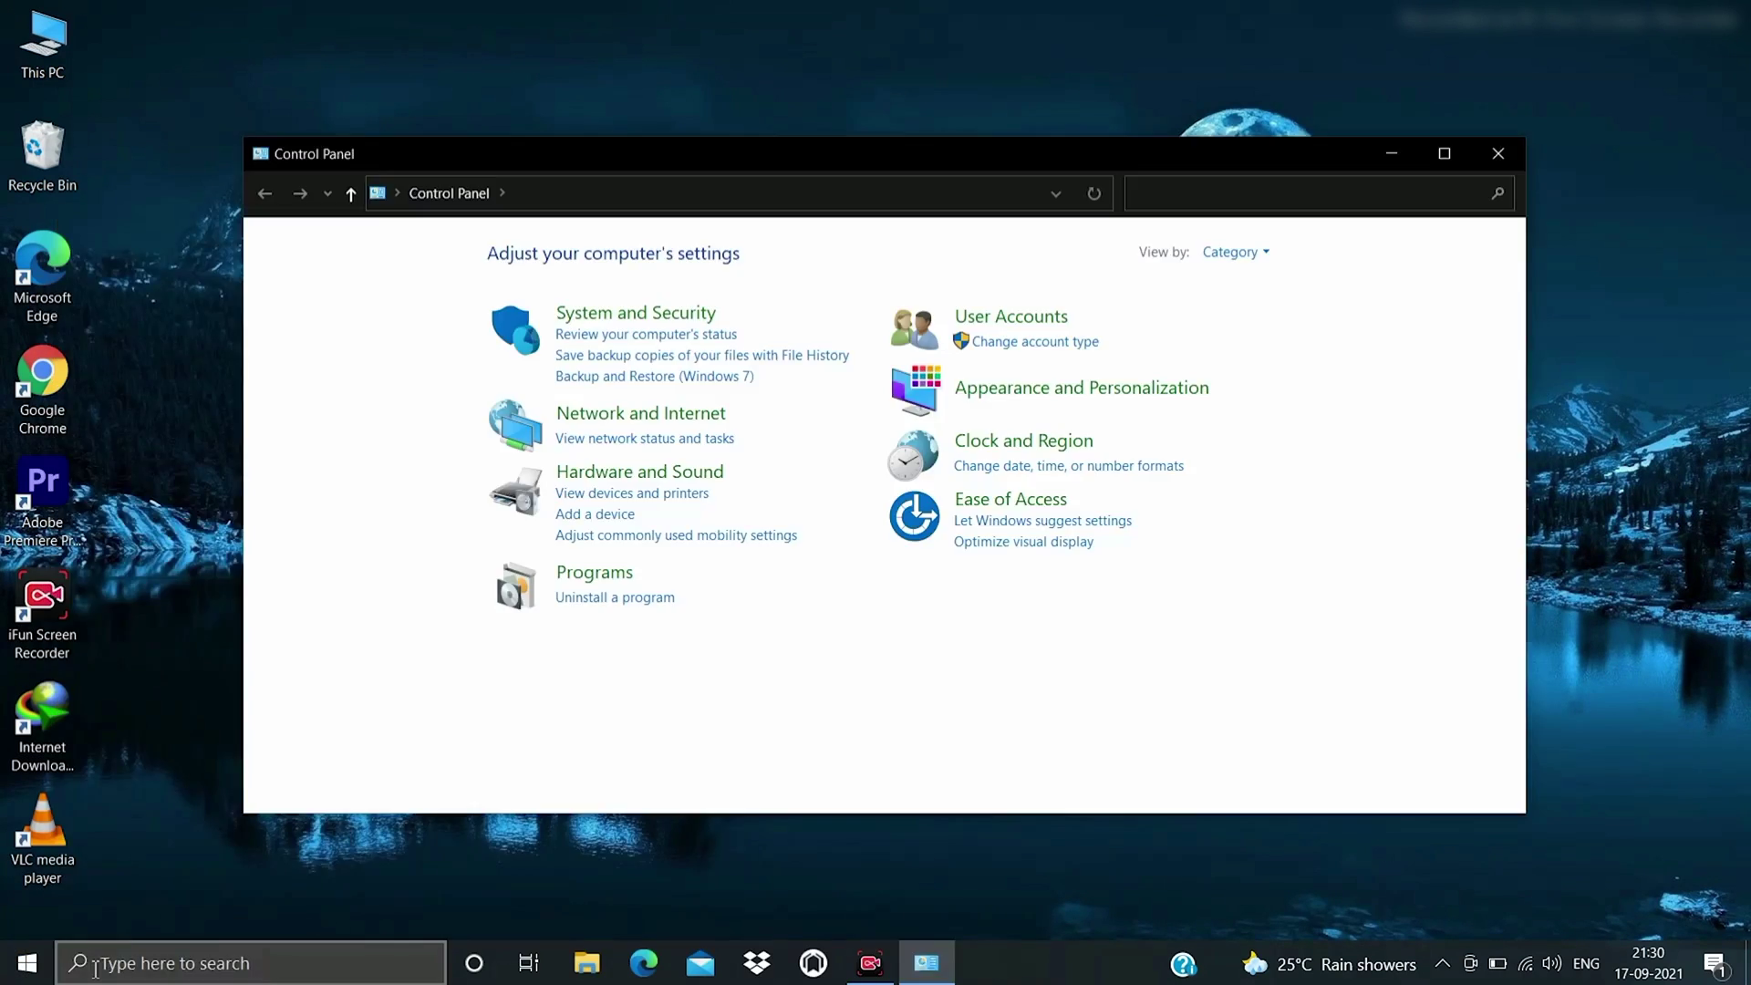
left_click(1442, 155)
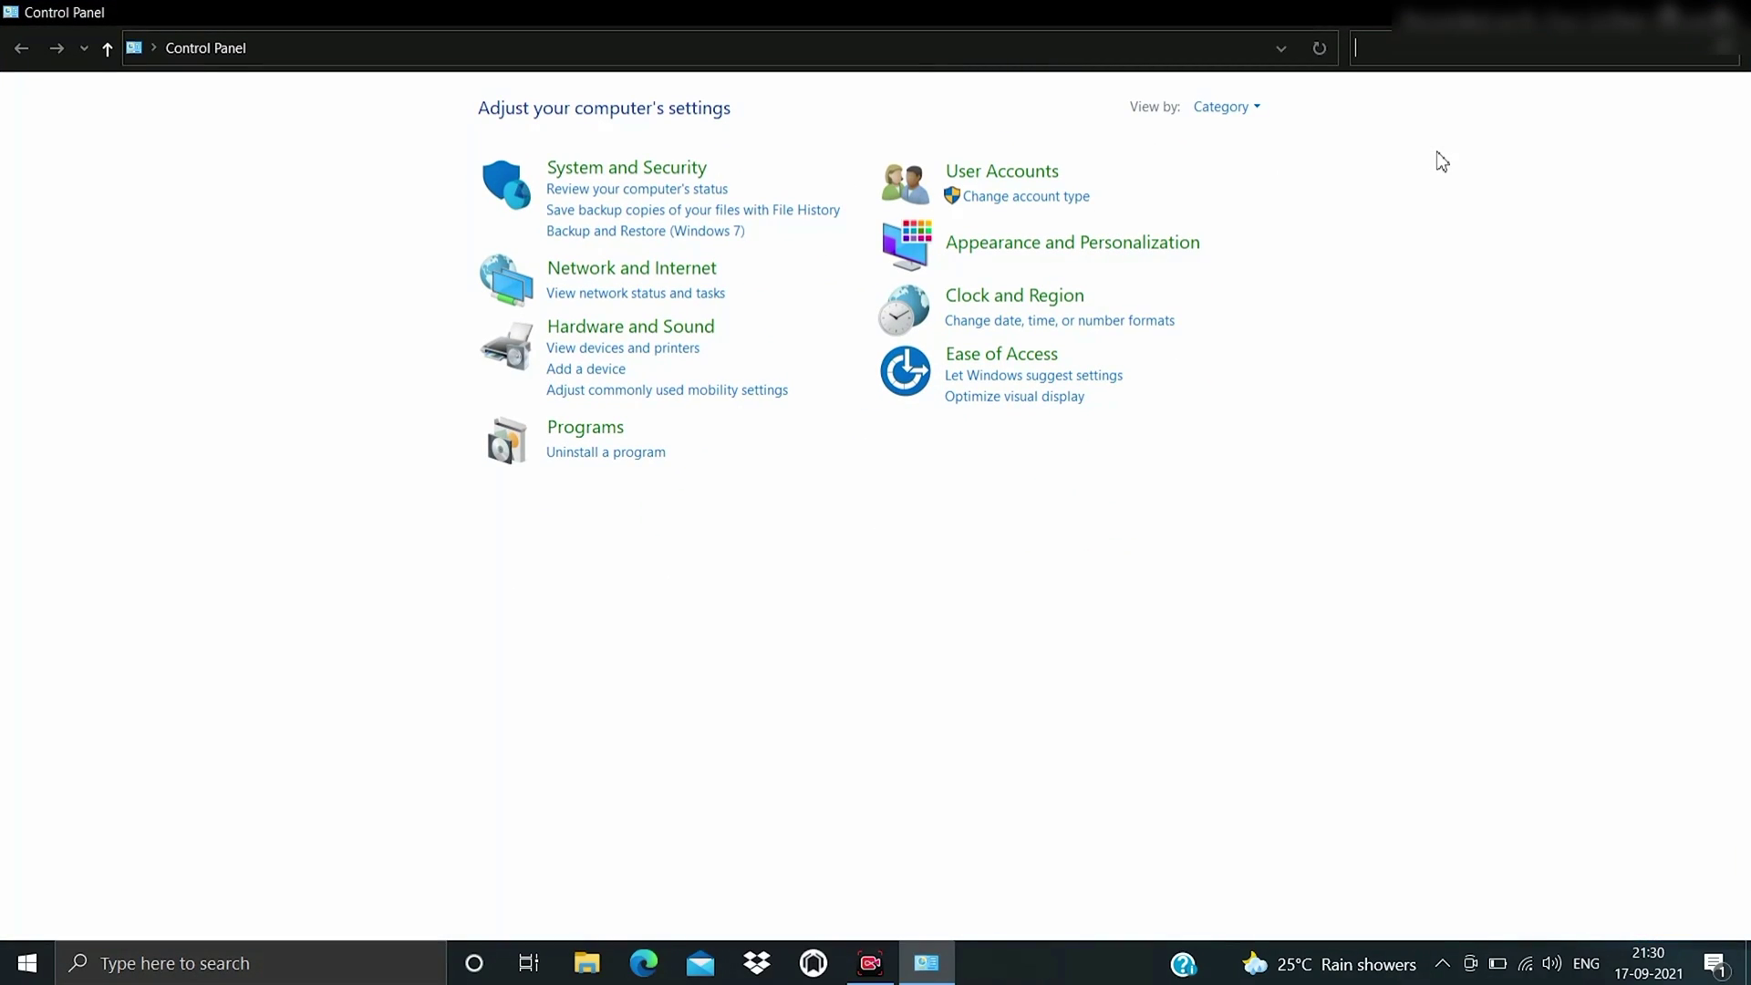
Step: Open the audio device management under Hardware and Sound and test the Speaker / Headphone playback device
left_click(609, 327)
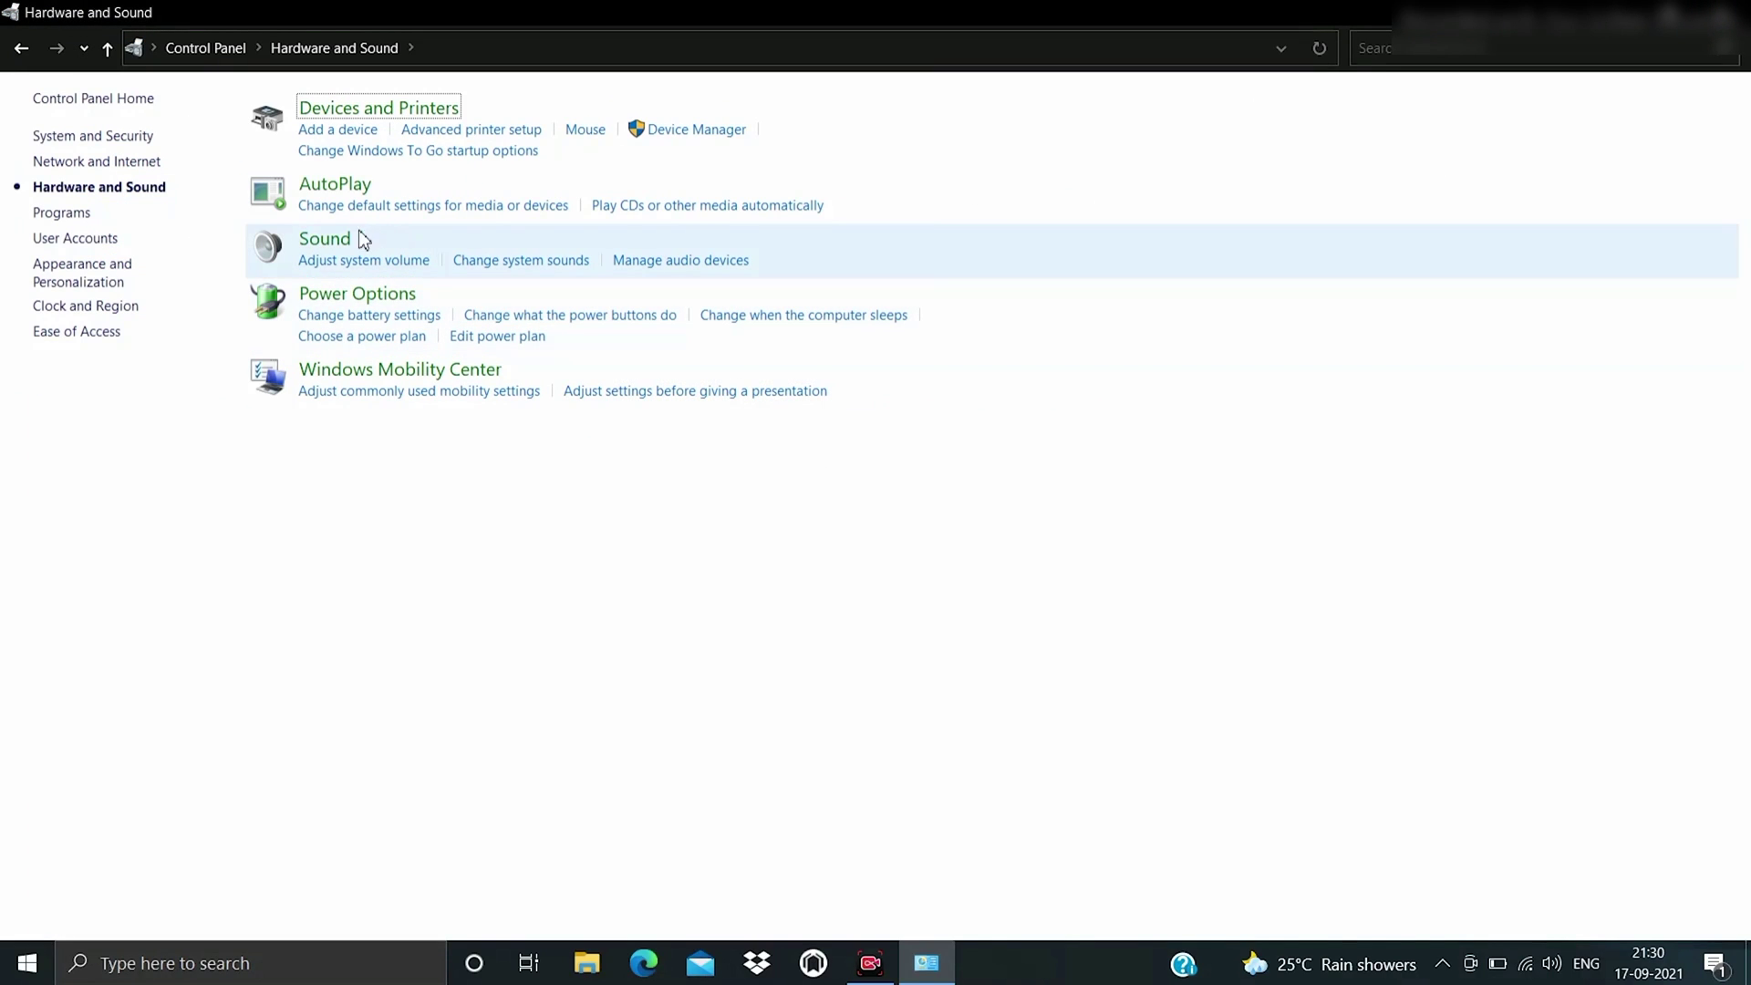
left_click(665, 266)
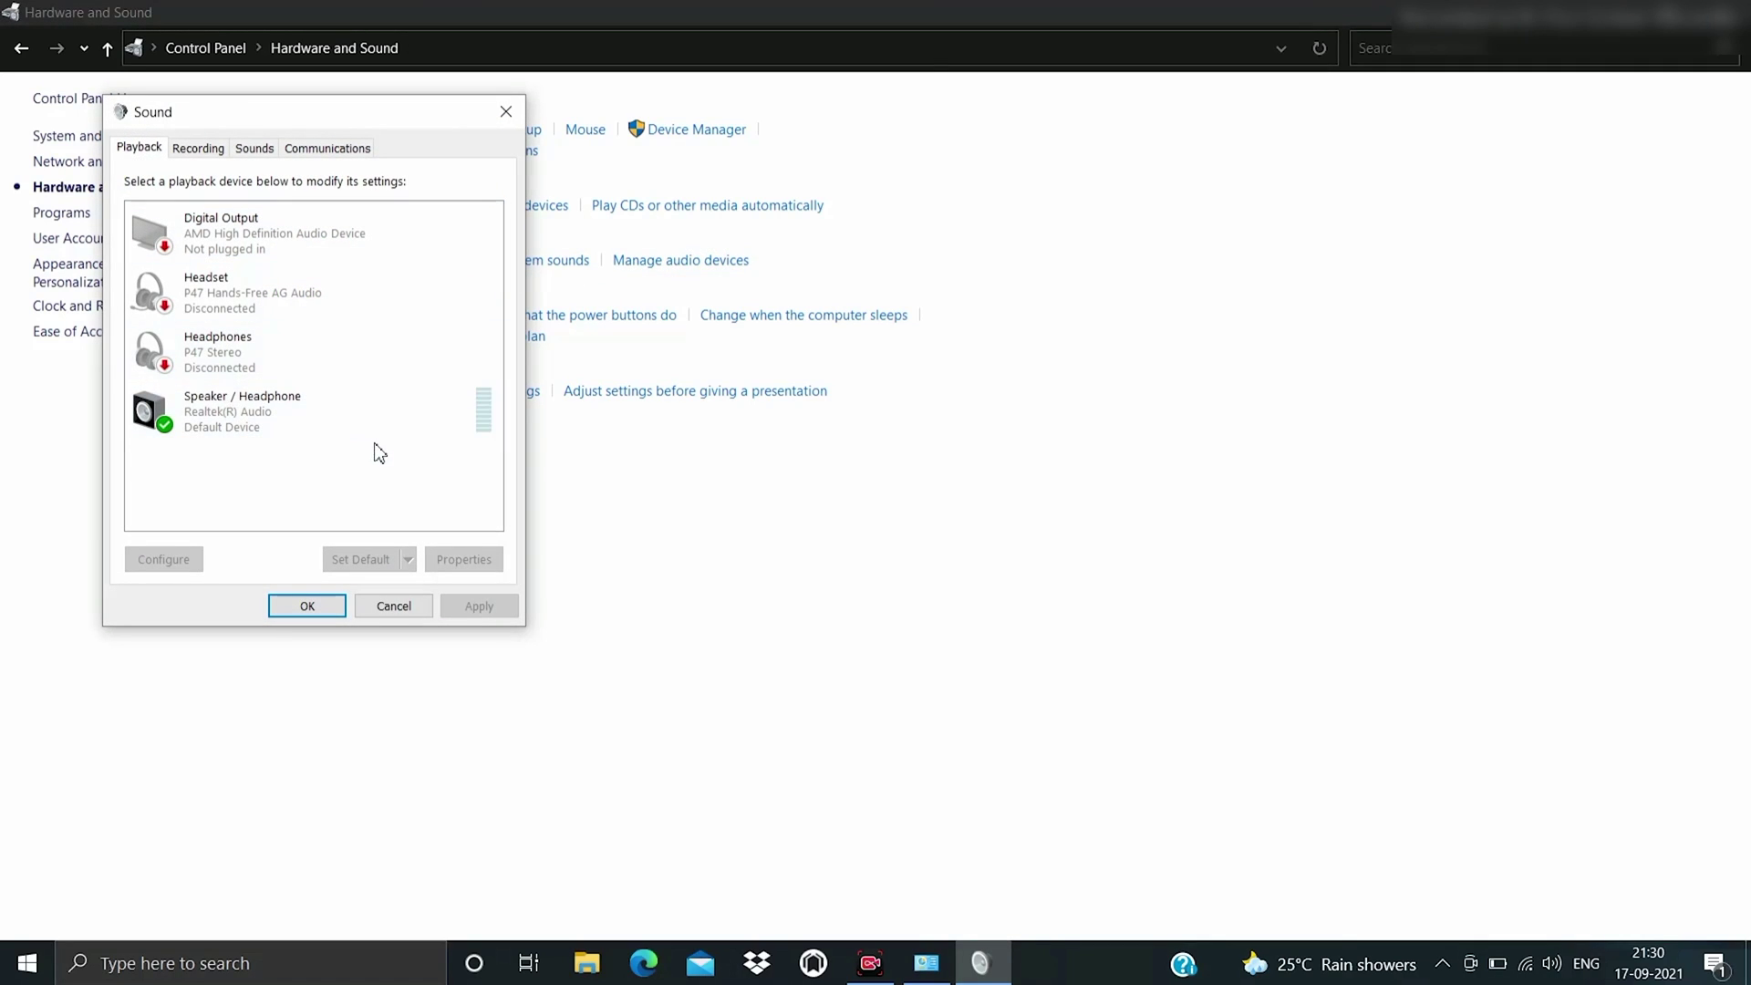
left_click(432, 438)
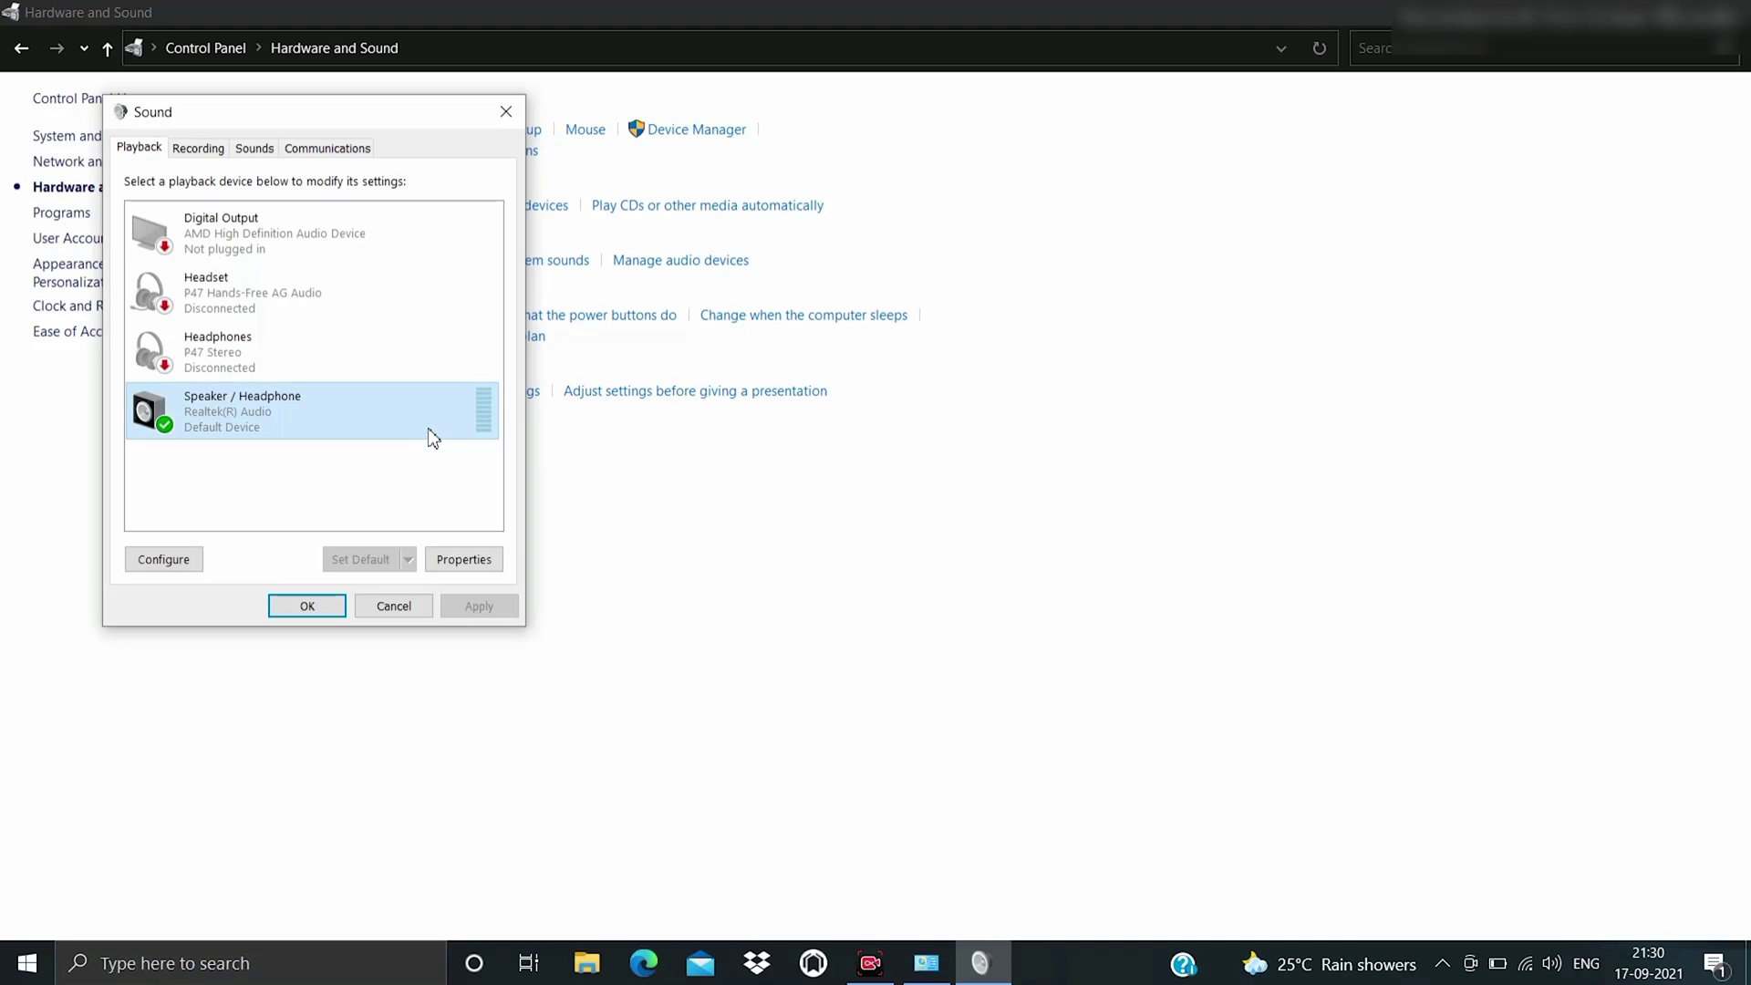
right_click(433, 438)
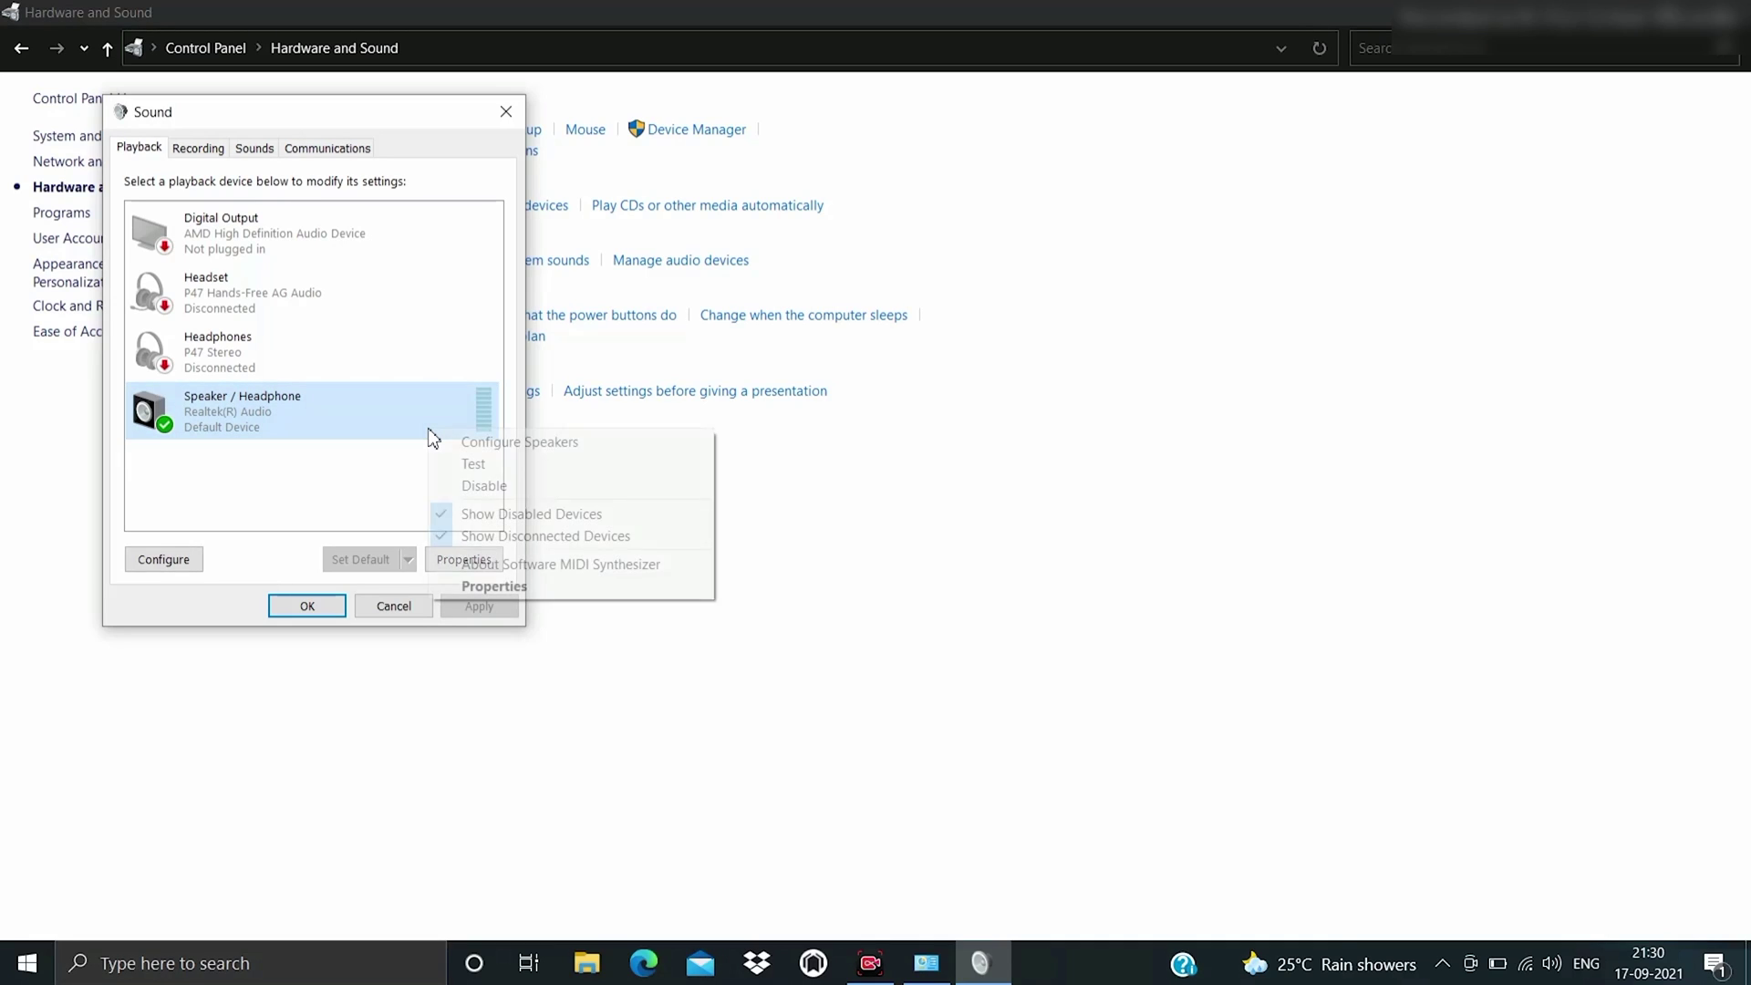
left_click(469, 465)
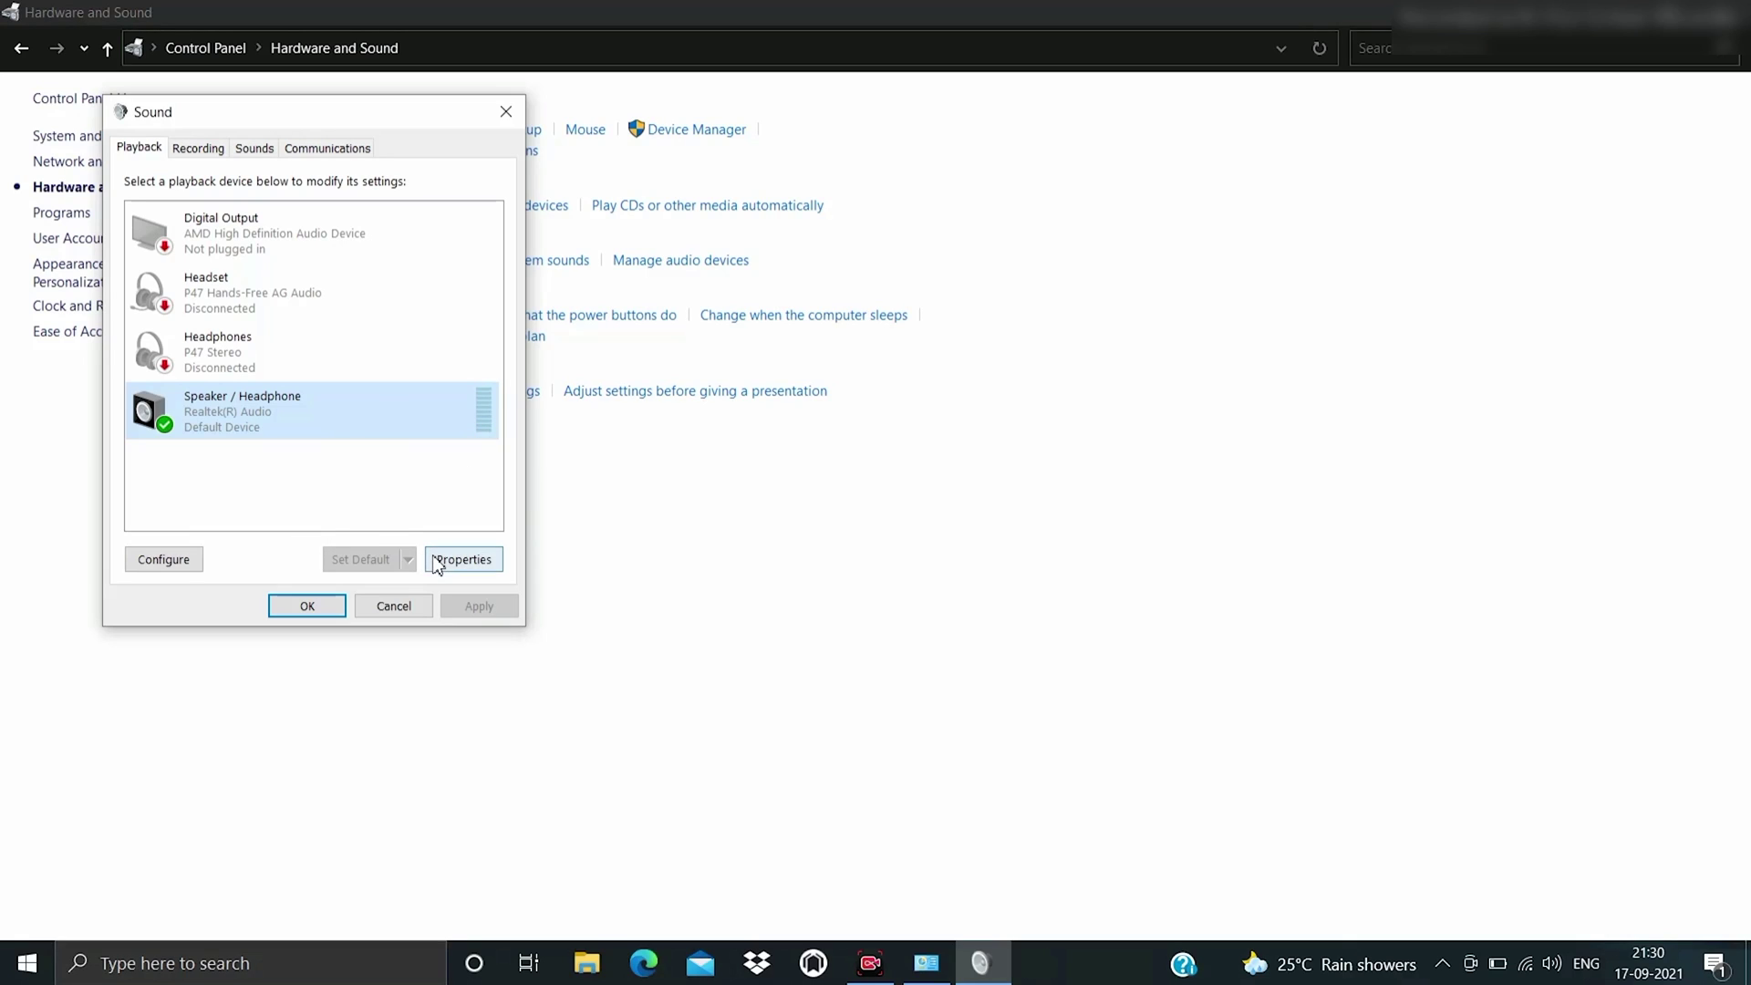
Step: Look through the recording, sound scheme and communications settings, and return to the playback devices
left_click(197, 150)
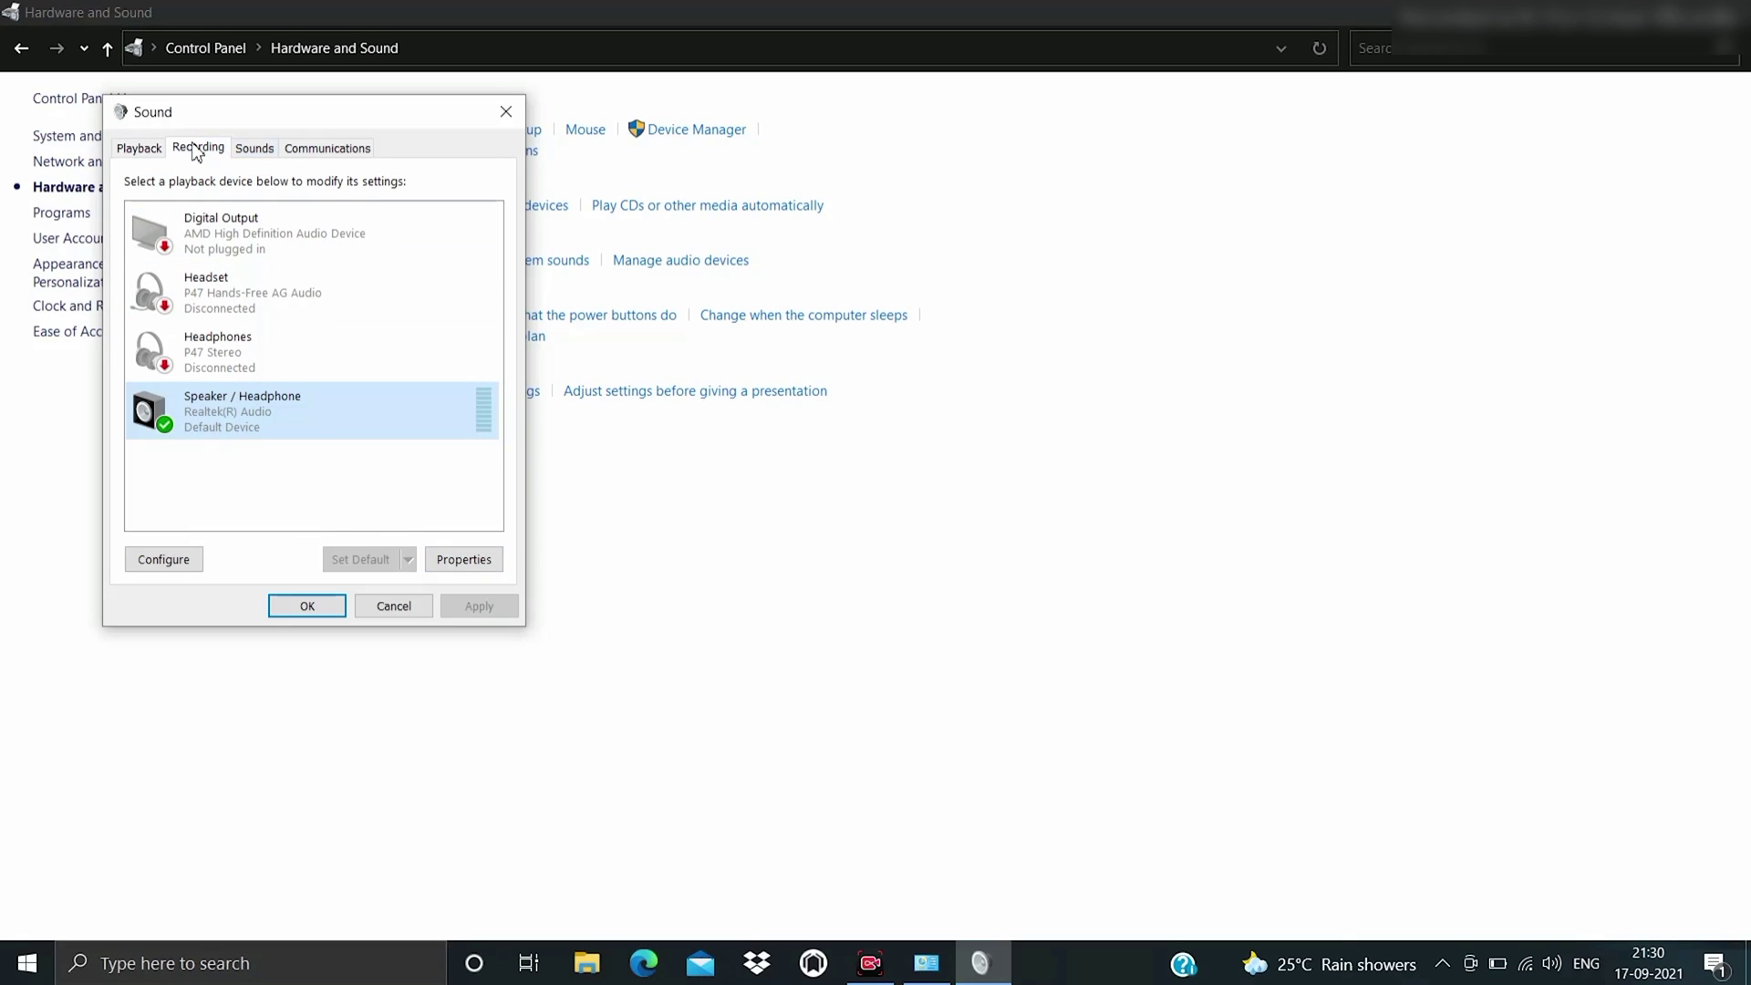
left_click(253, 150)
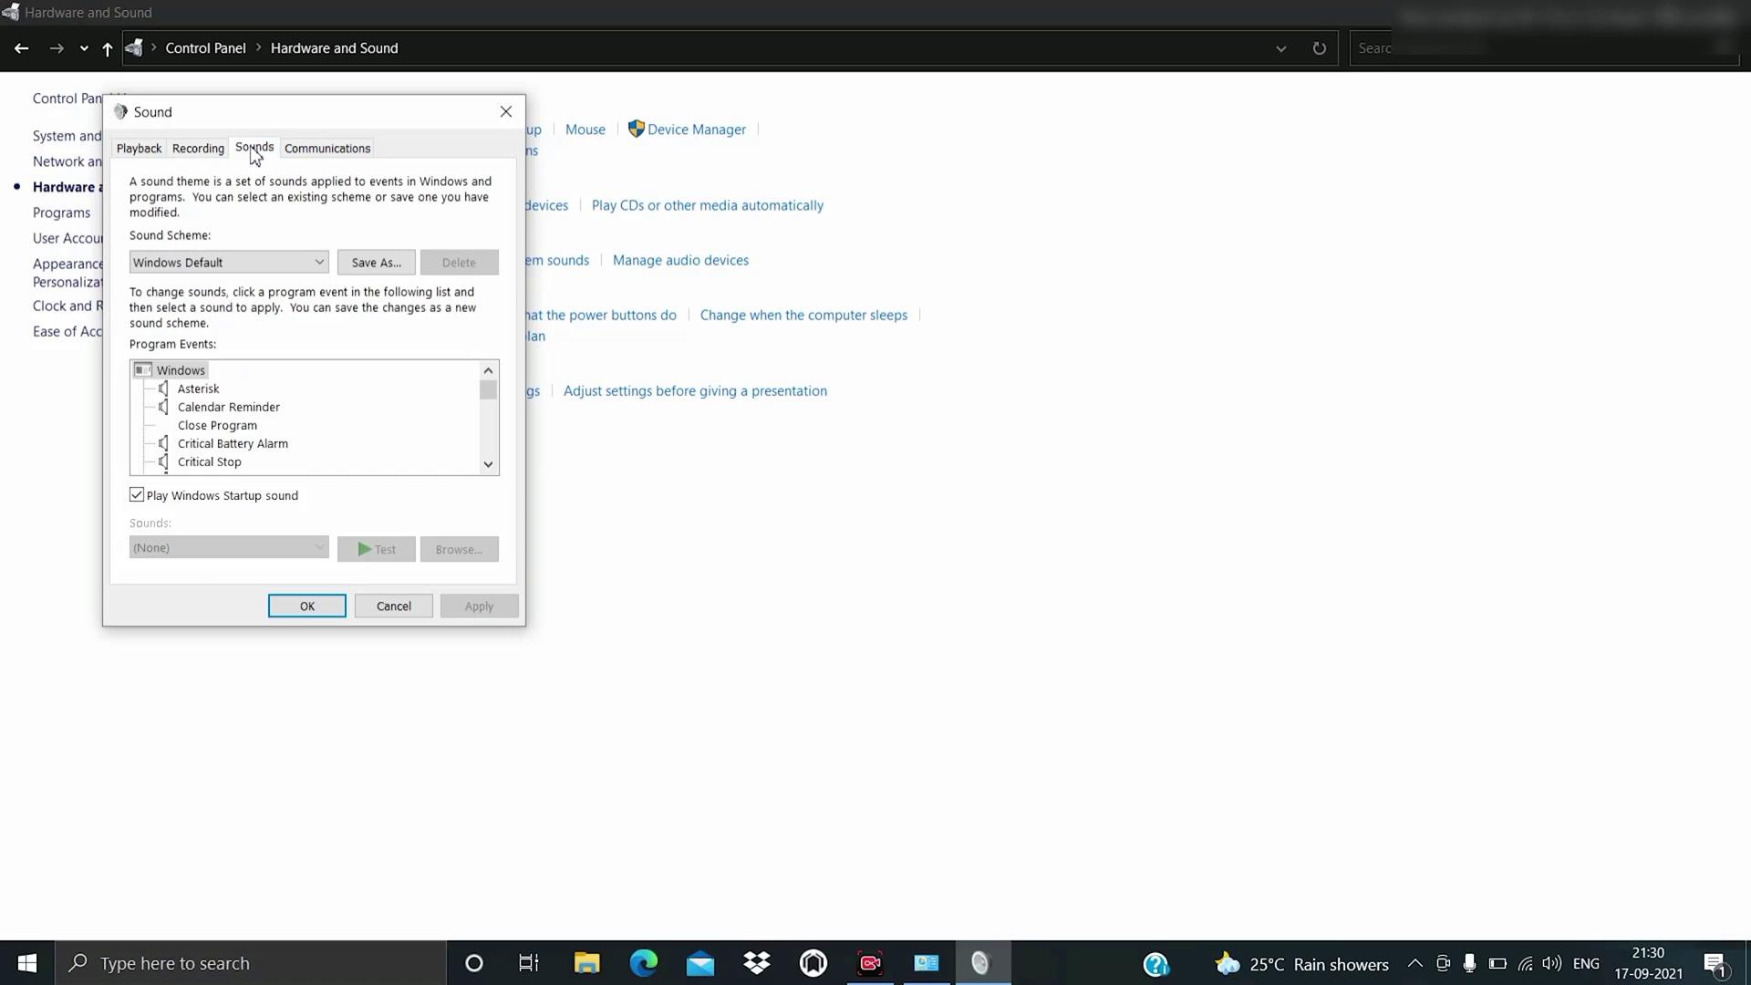
left_click(320, 147)
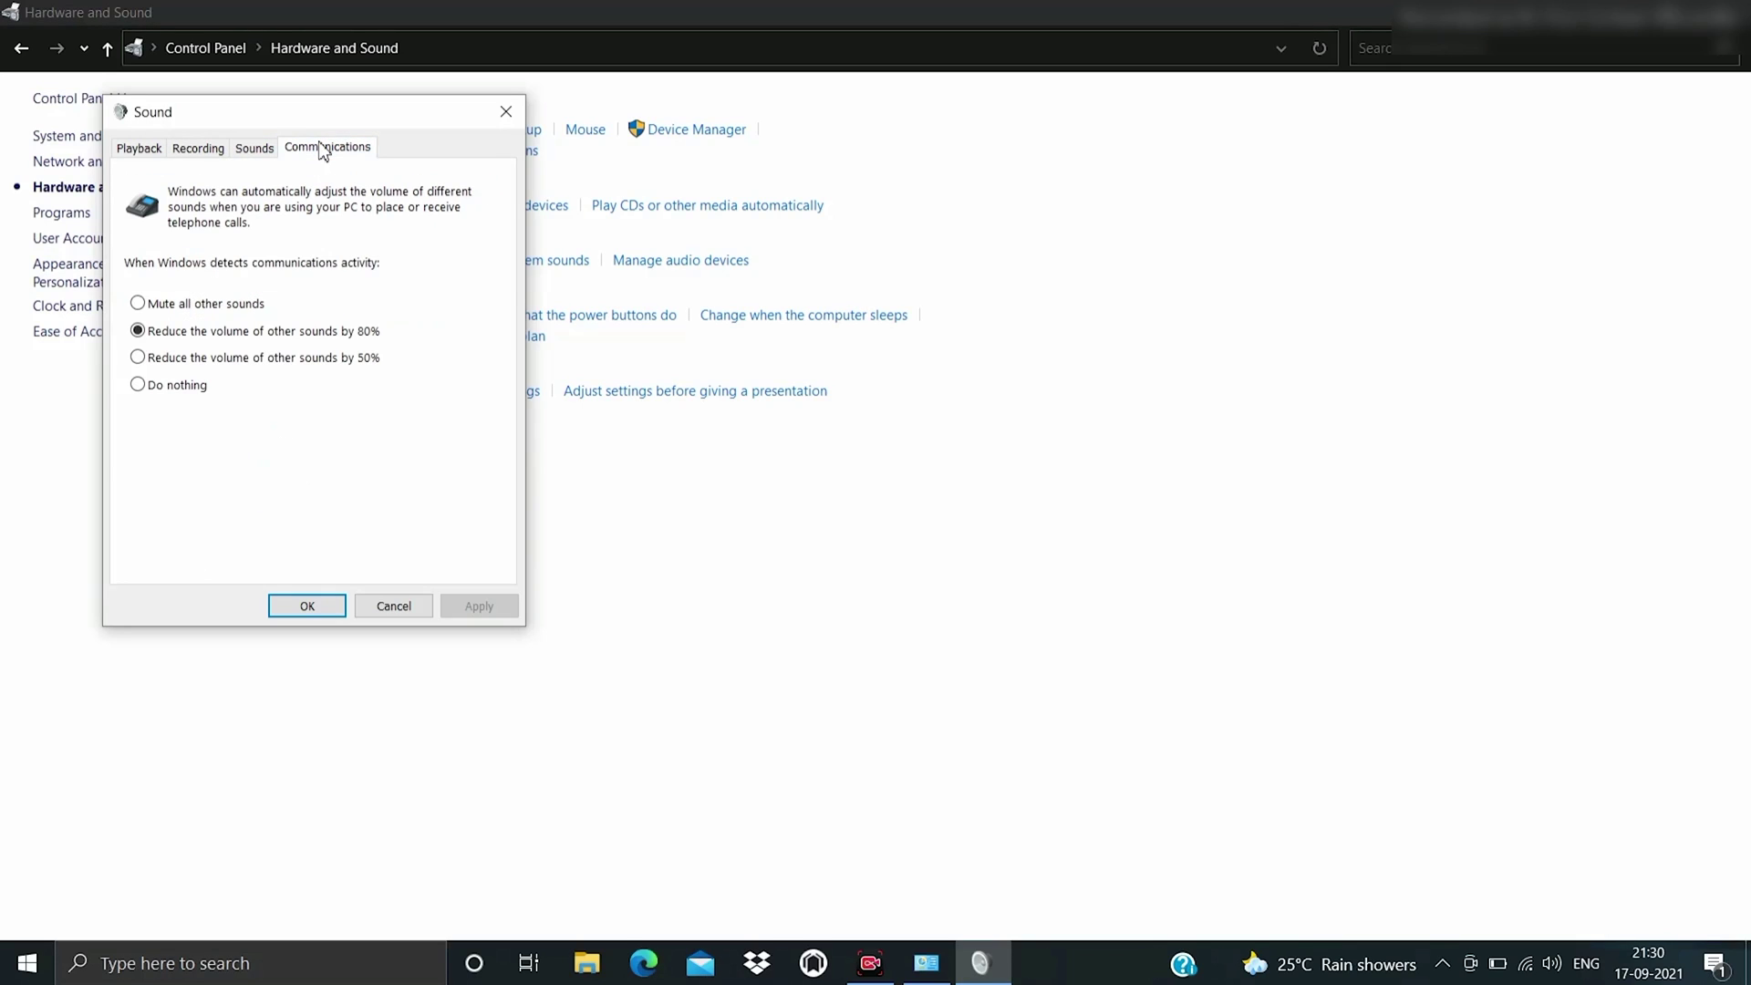
left_click(155, 148)
Step: Examine the Speaker / Headphone properties for device usage, output level, advanced options and spatial sound format, and cancel the dialog
left_click(461, 559)
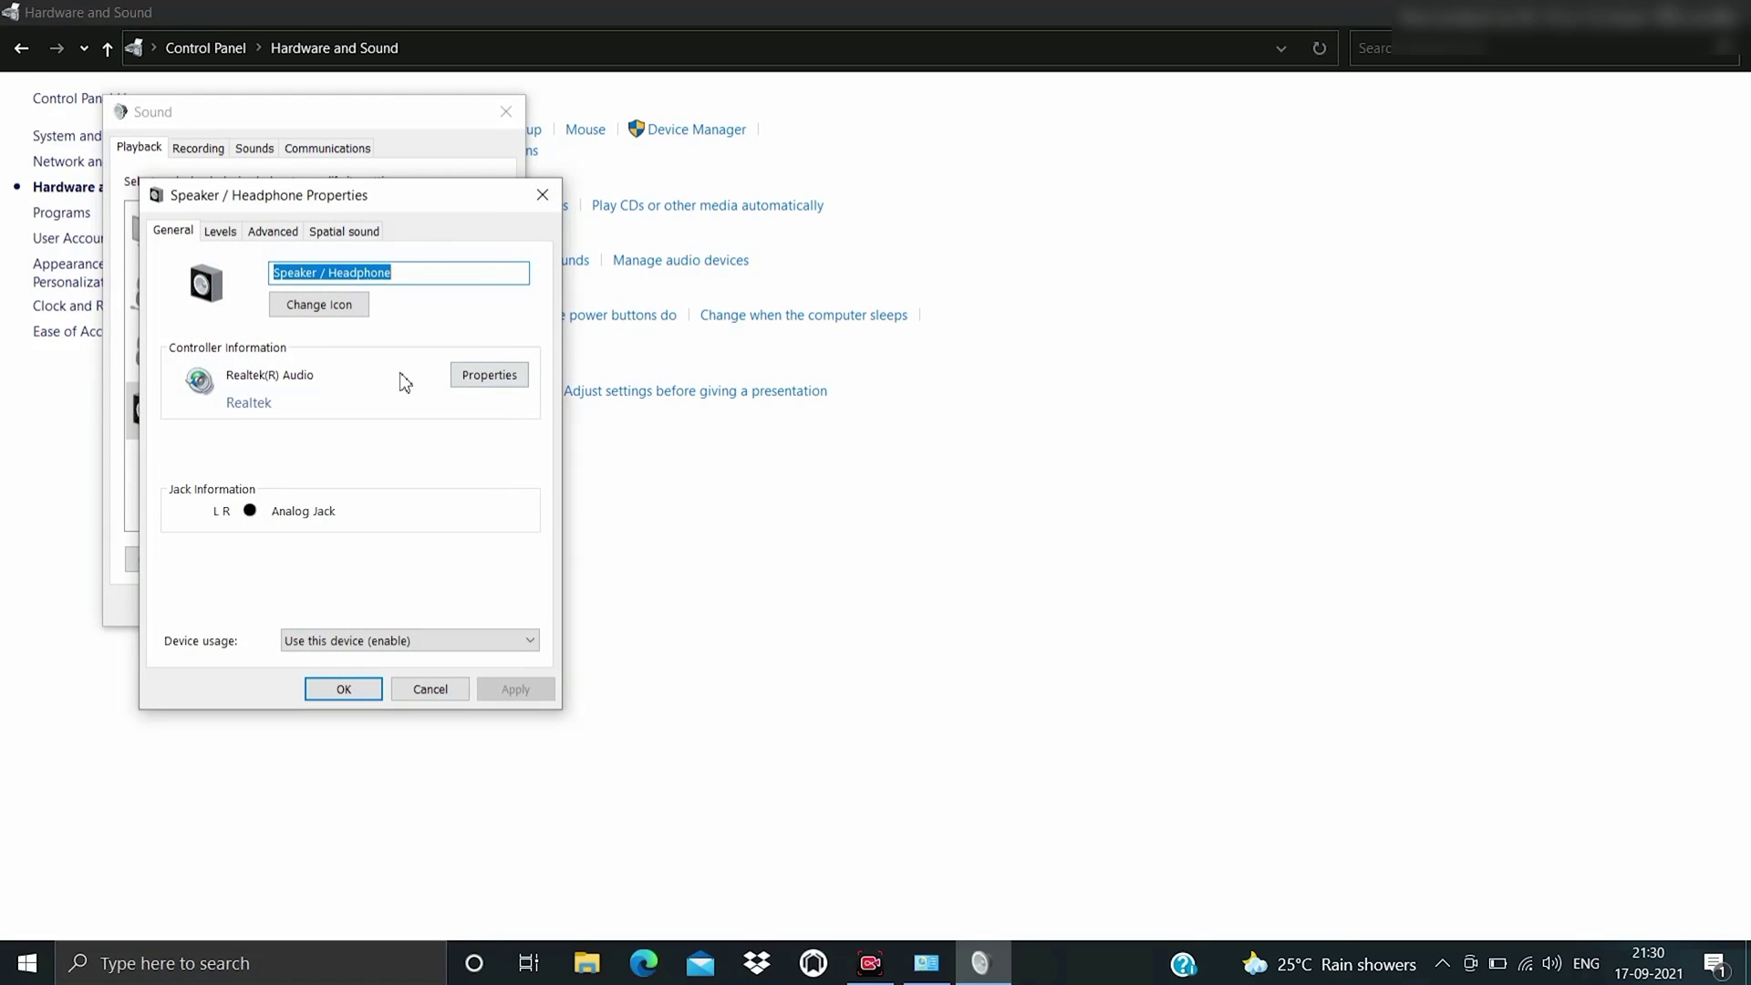
left_click(395, 641)
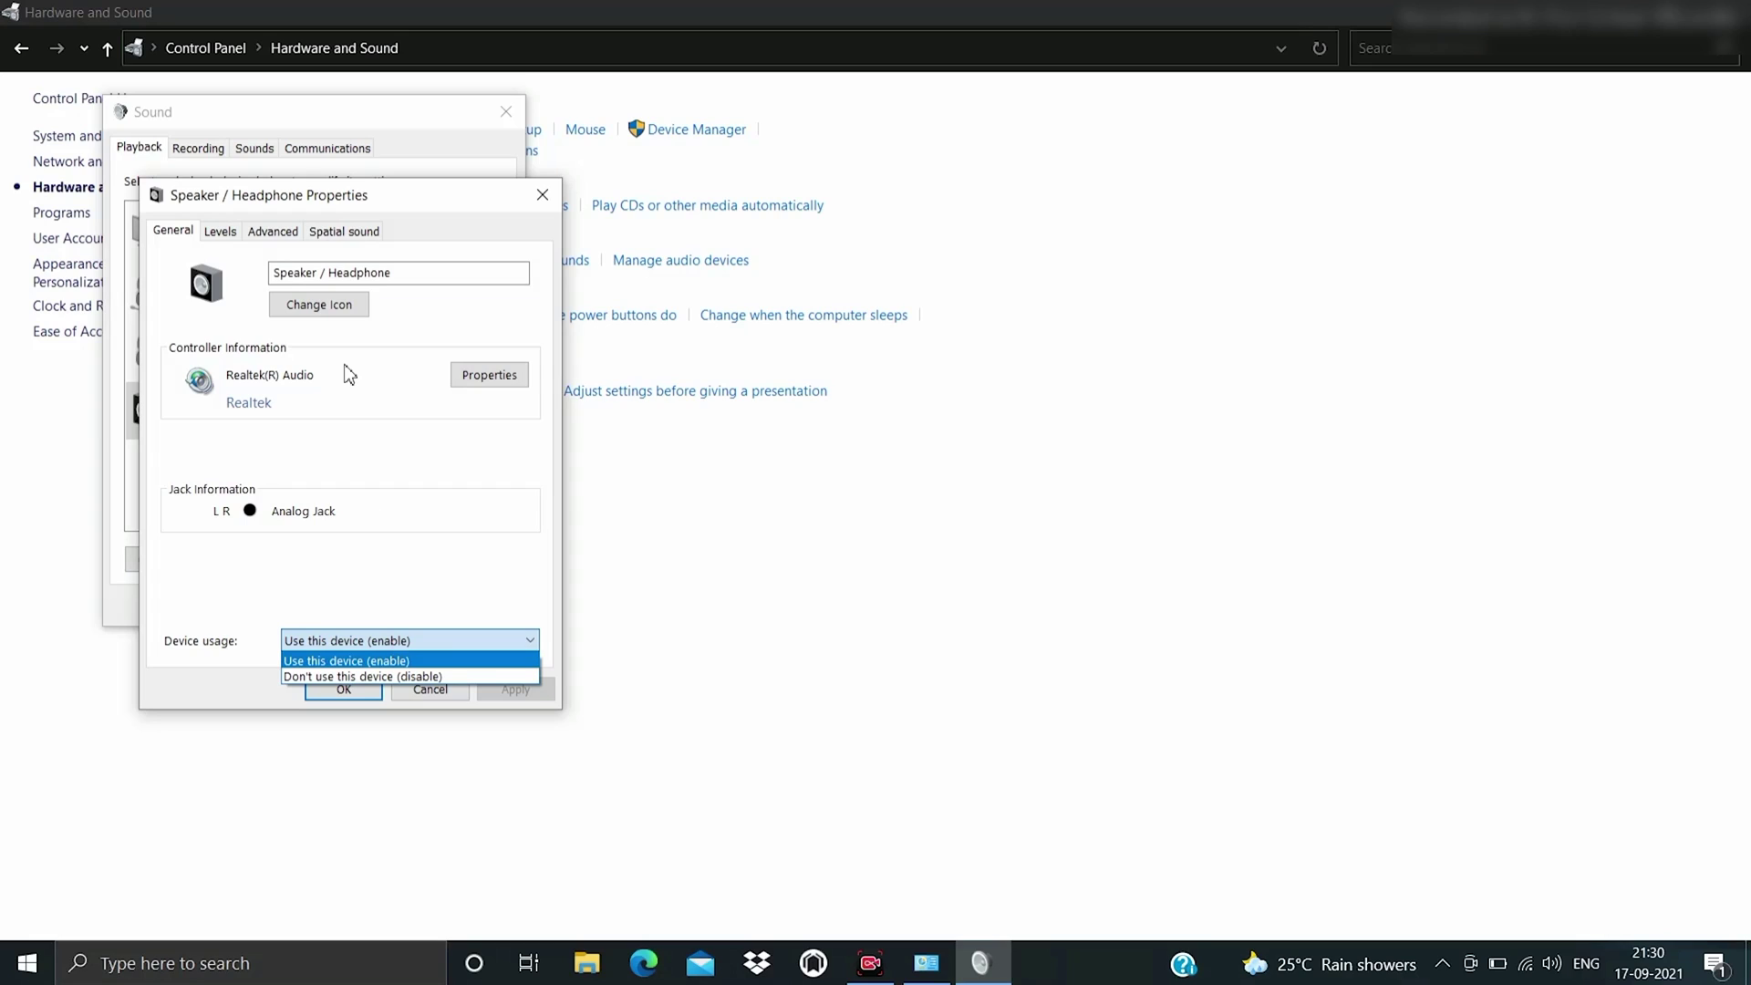
left_click(220, 239)
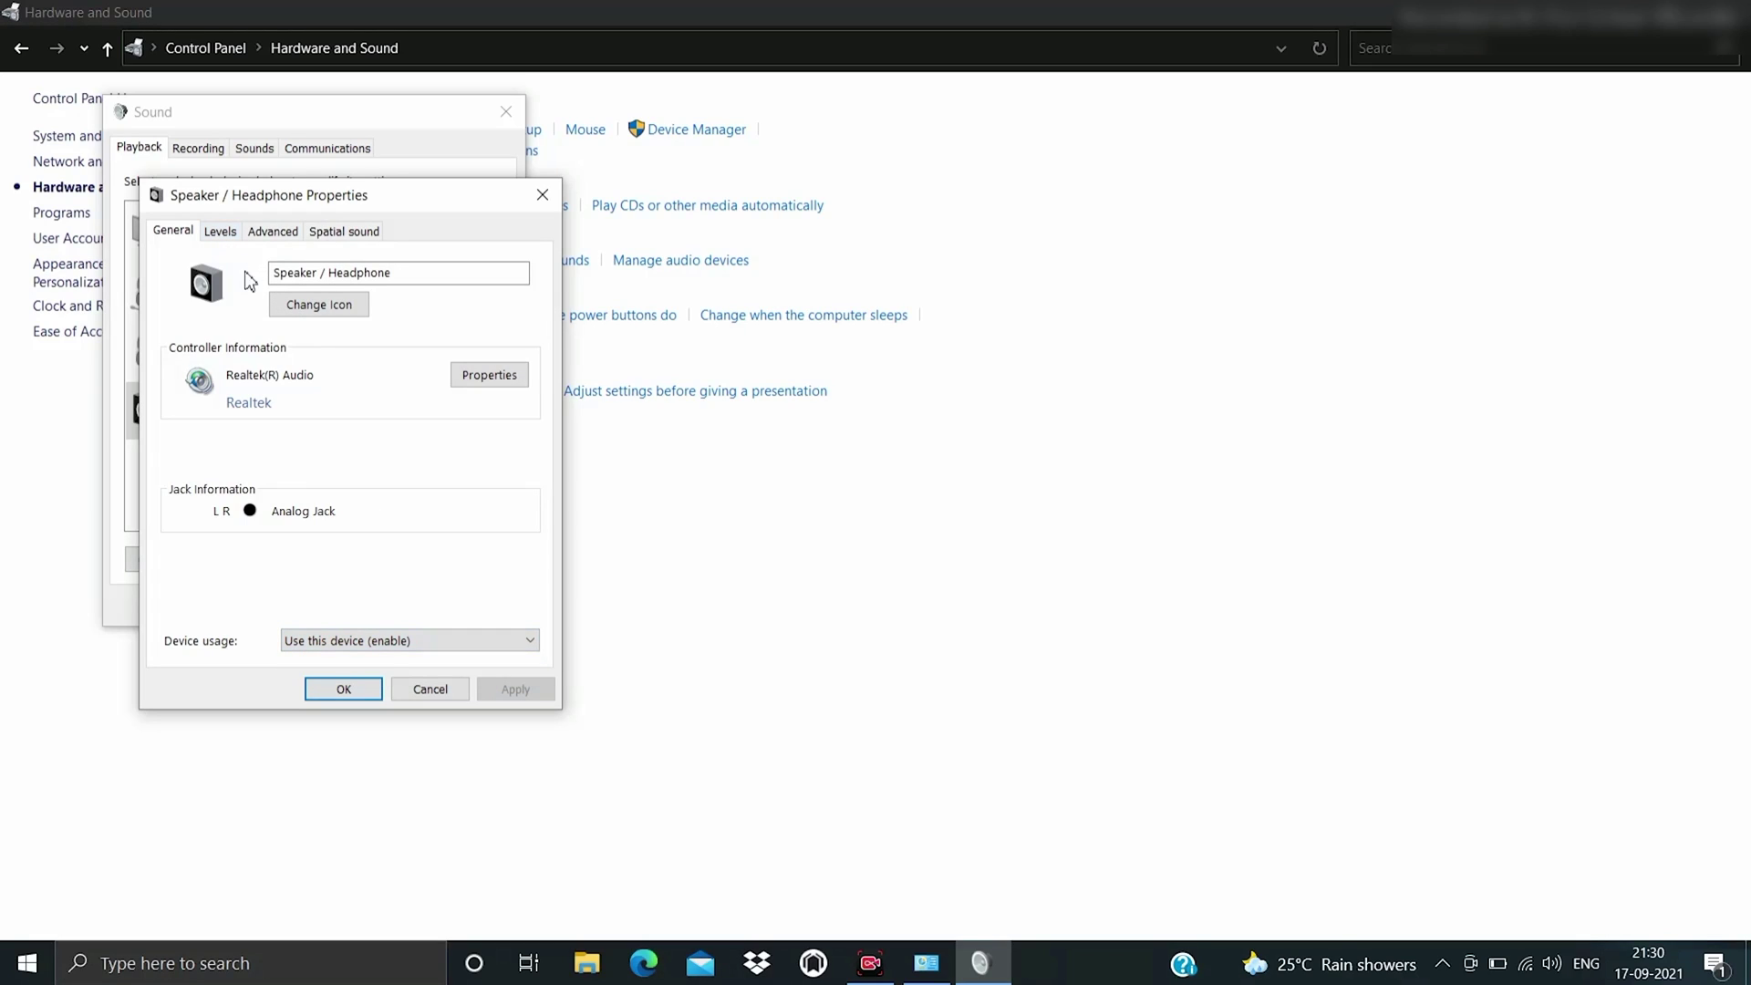
left_click(220, 233)
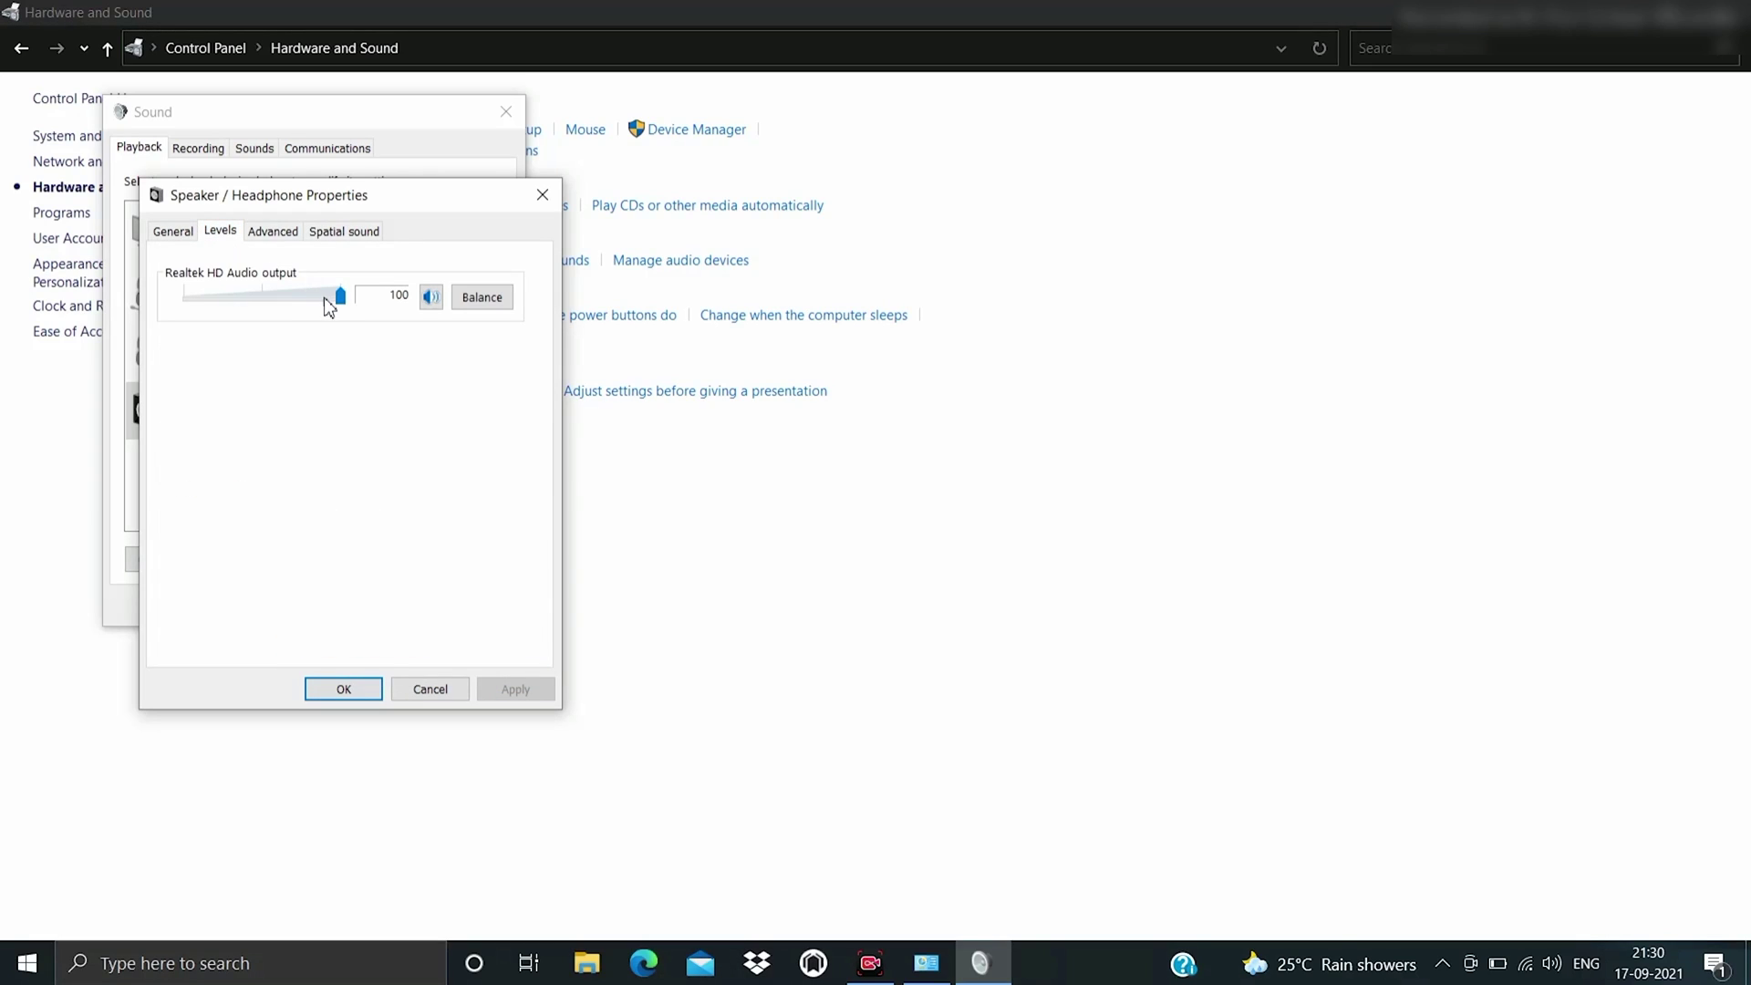
left_click(265, 235)
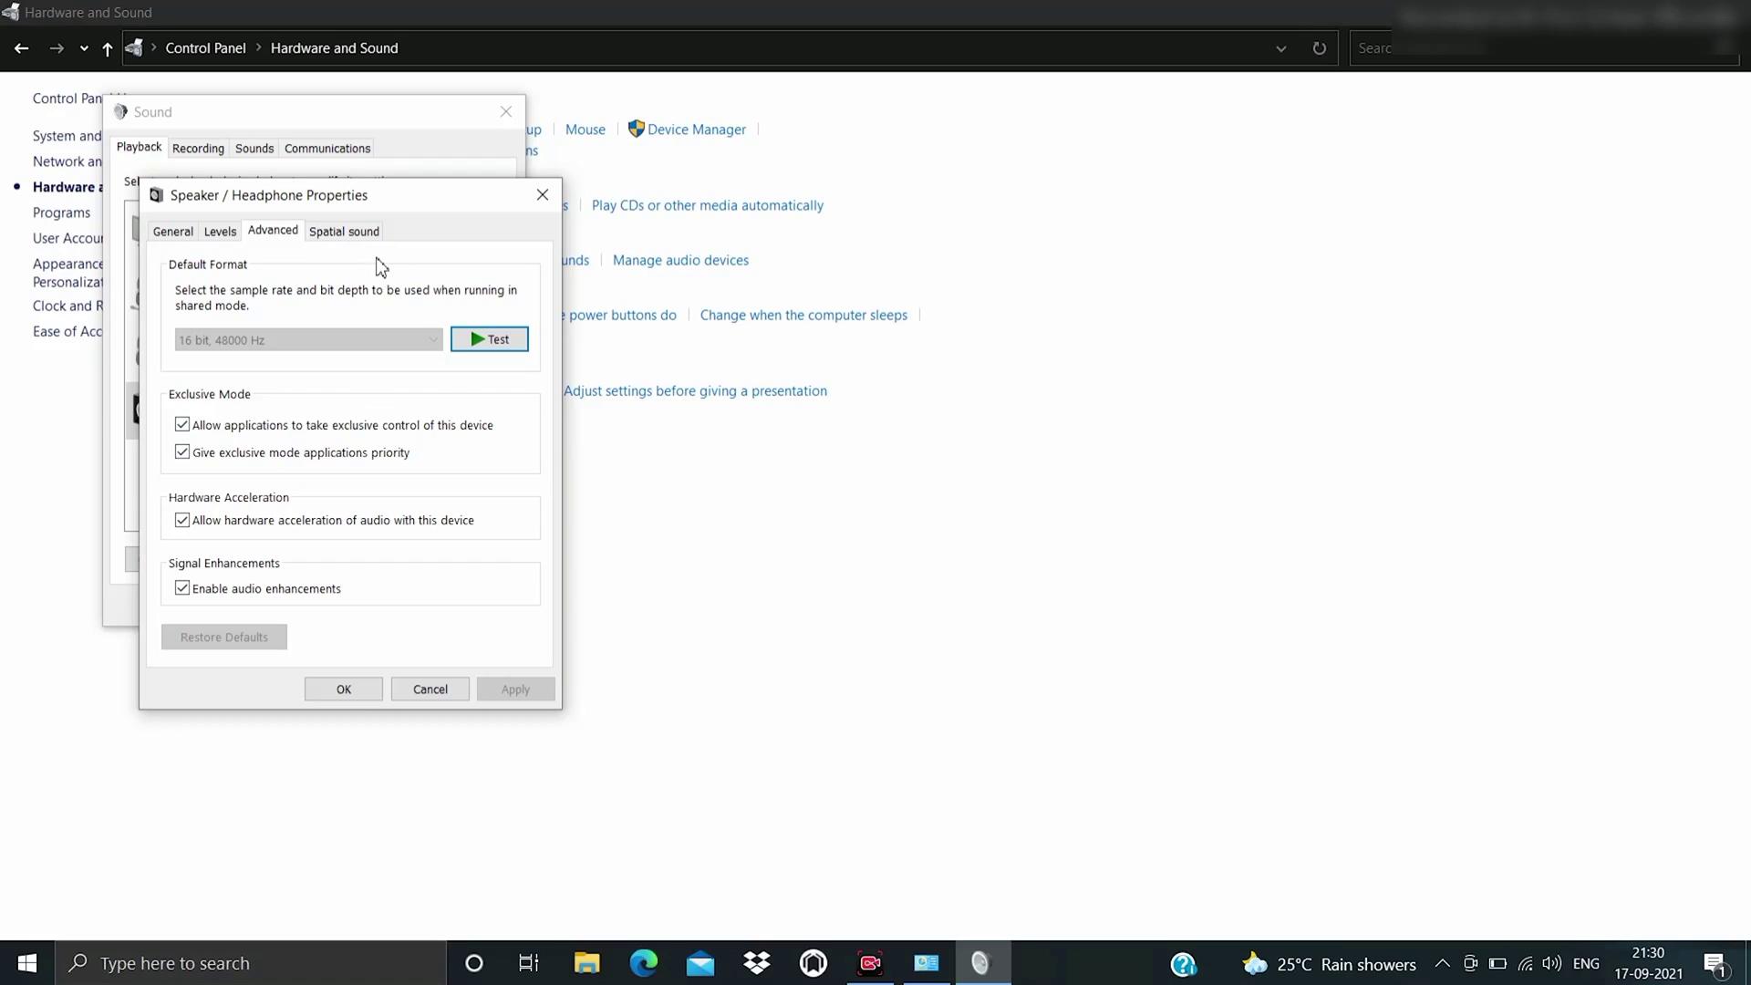
left_click(355, 233)
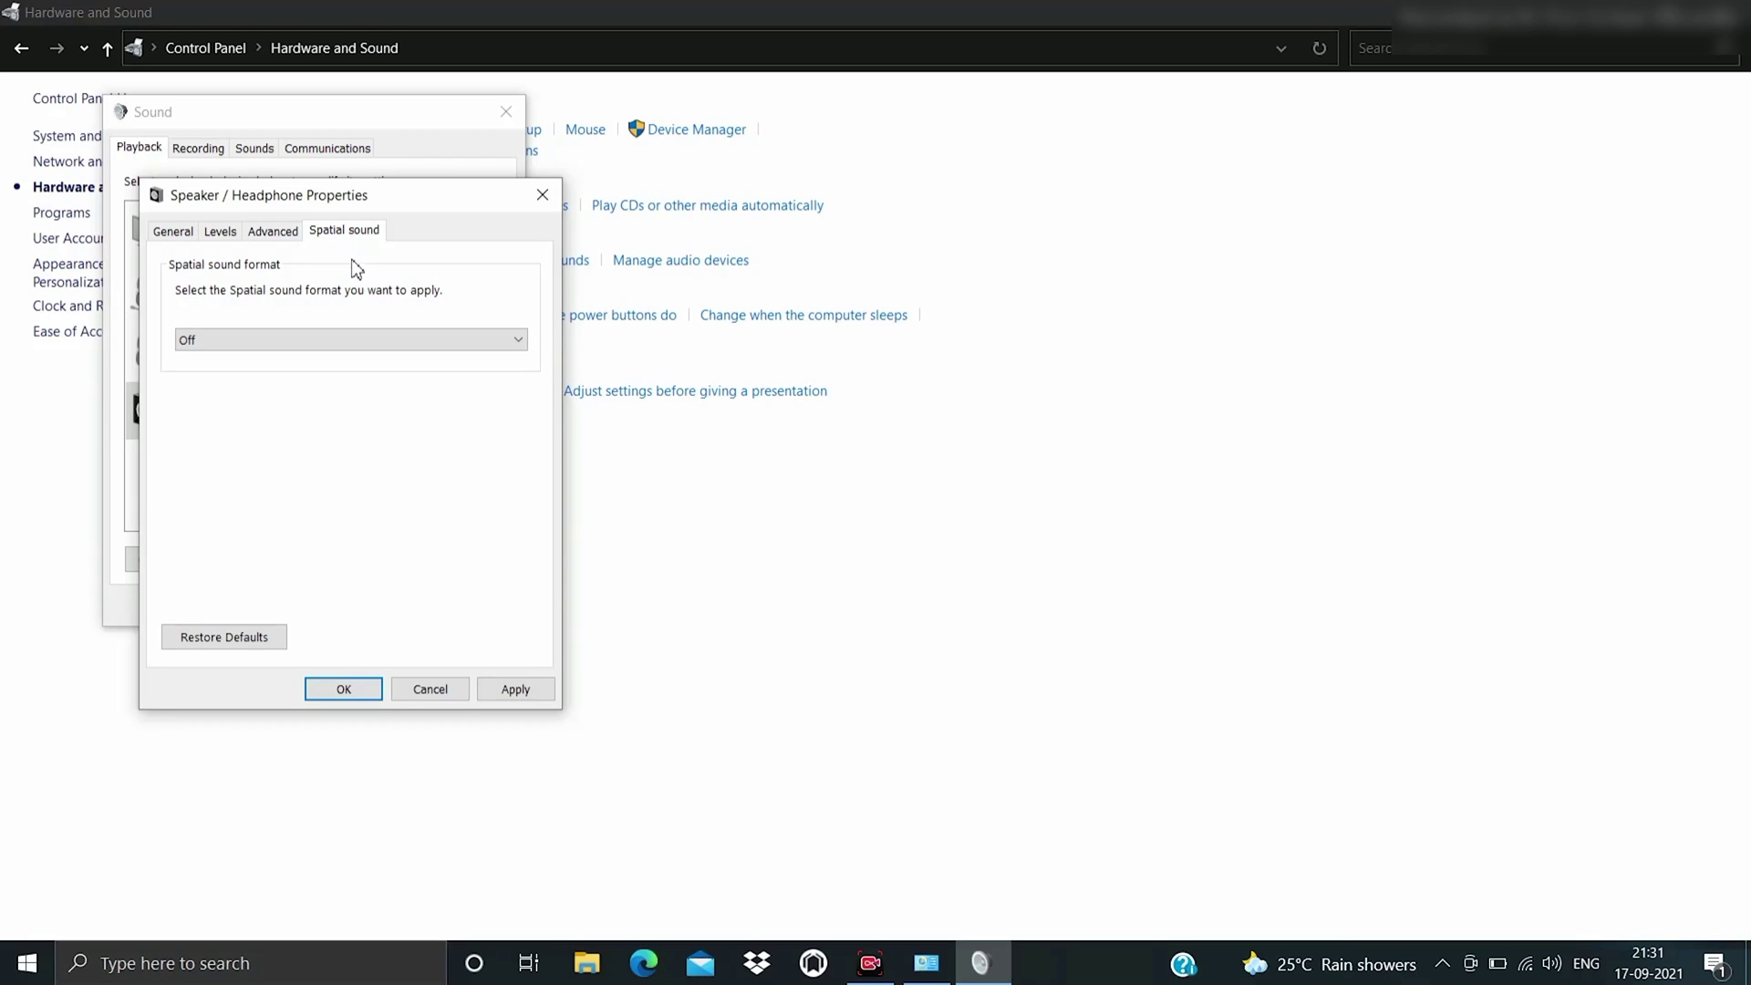
left_click(337, 343)
left_click(337, 343)
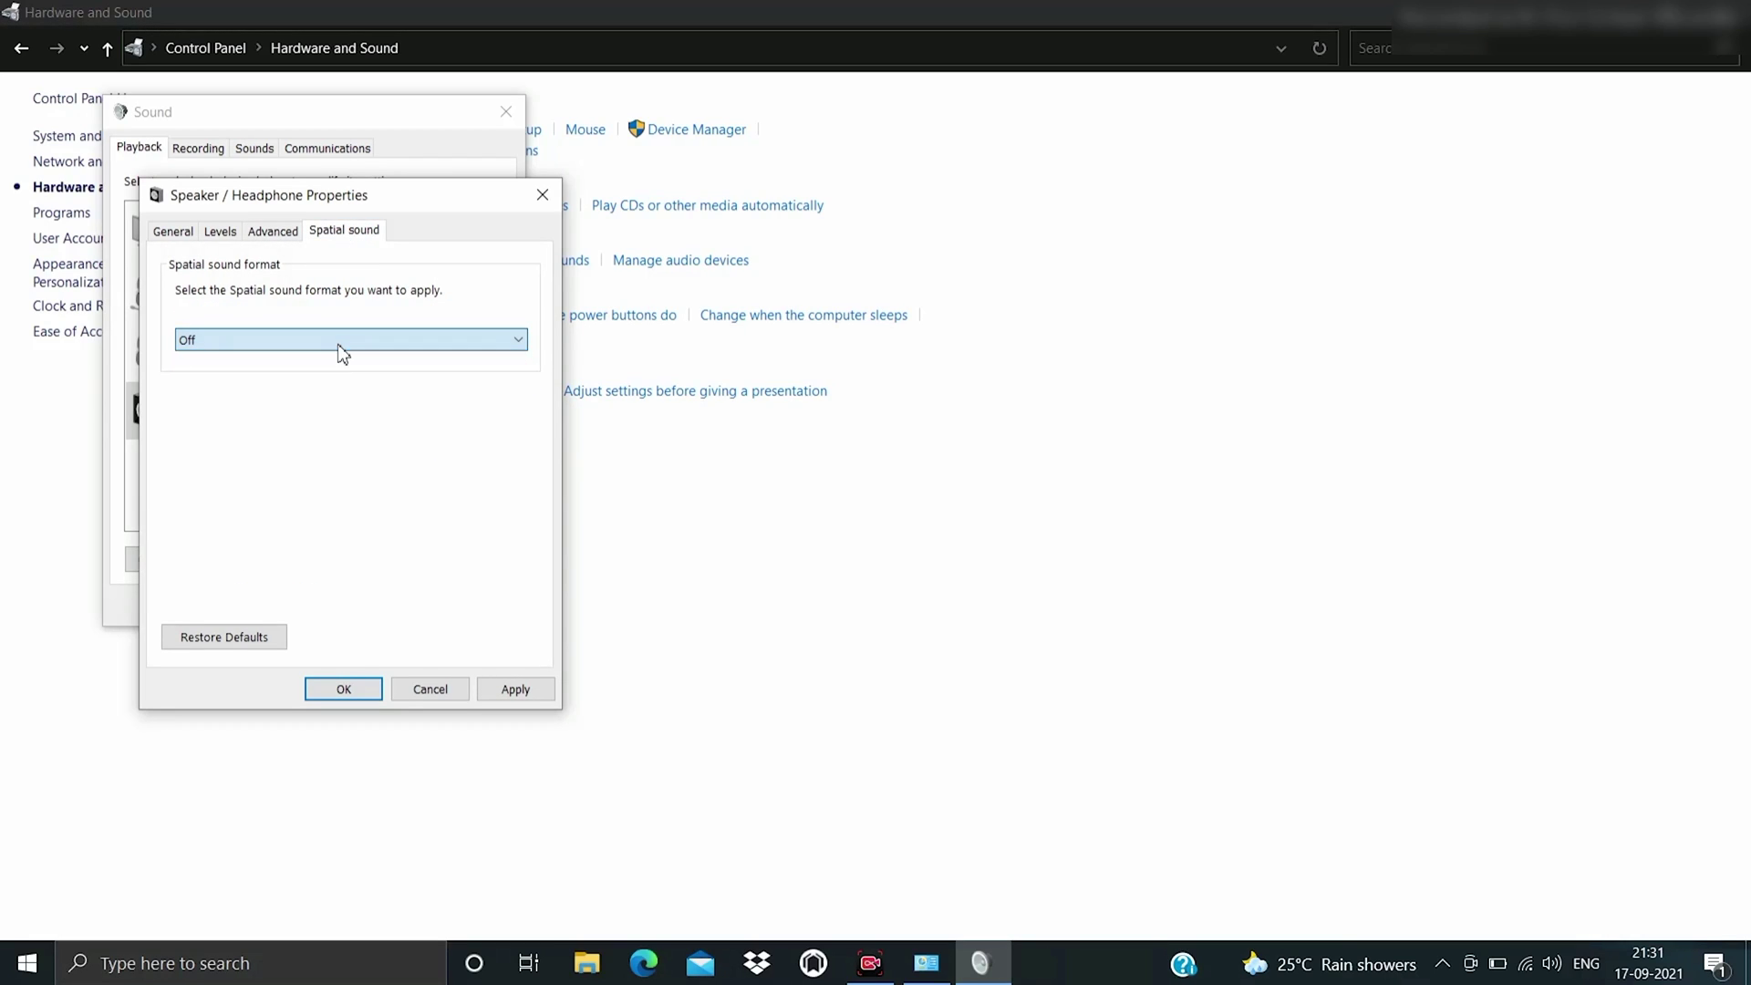
left_click(185, 235)
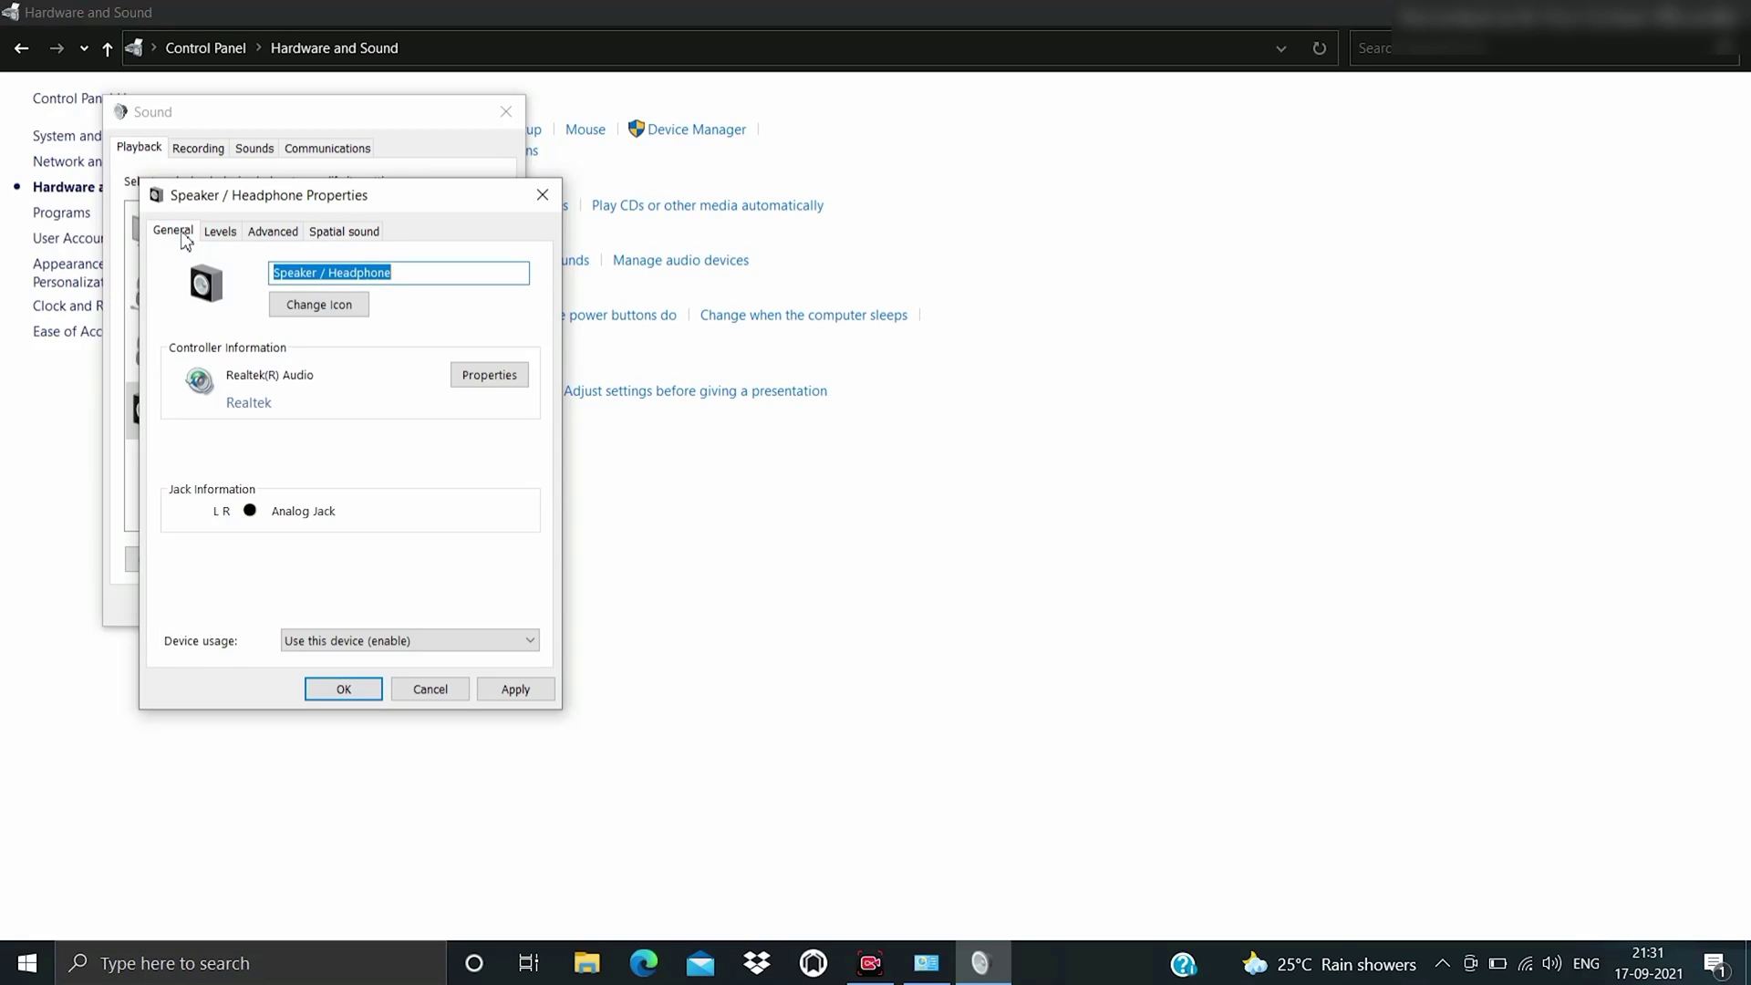
left_click(413, 691)
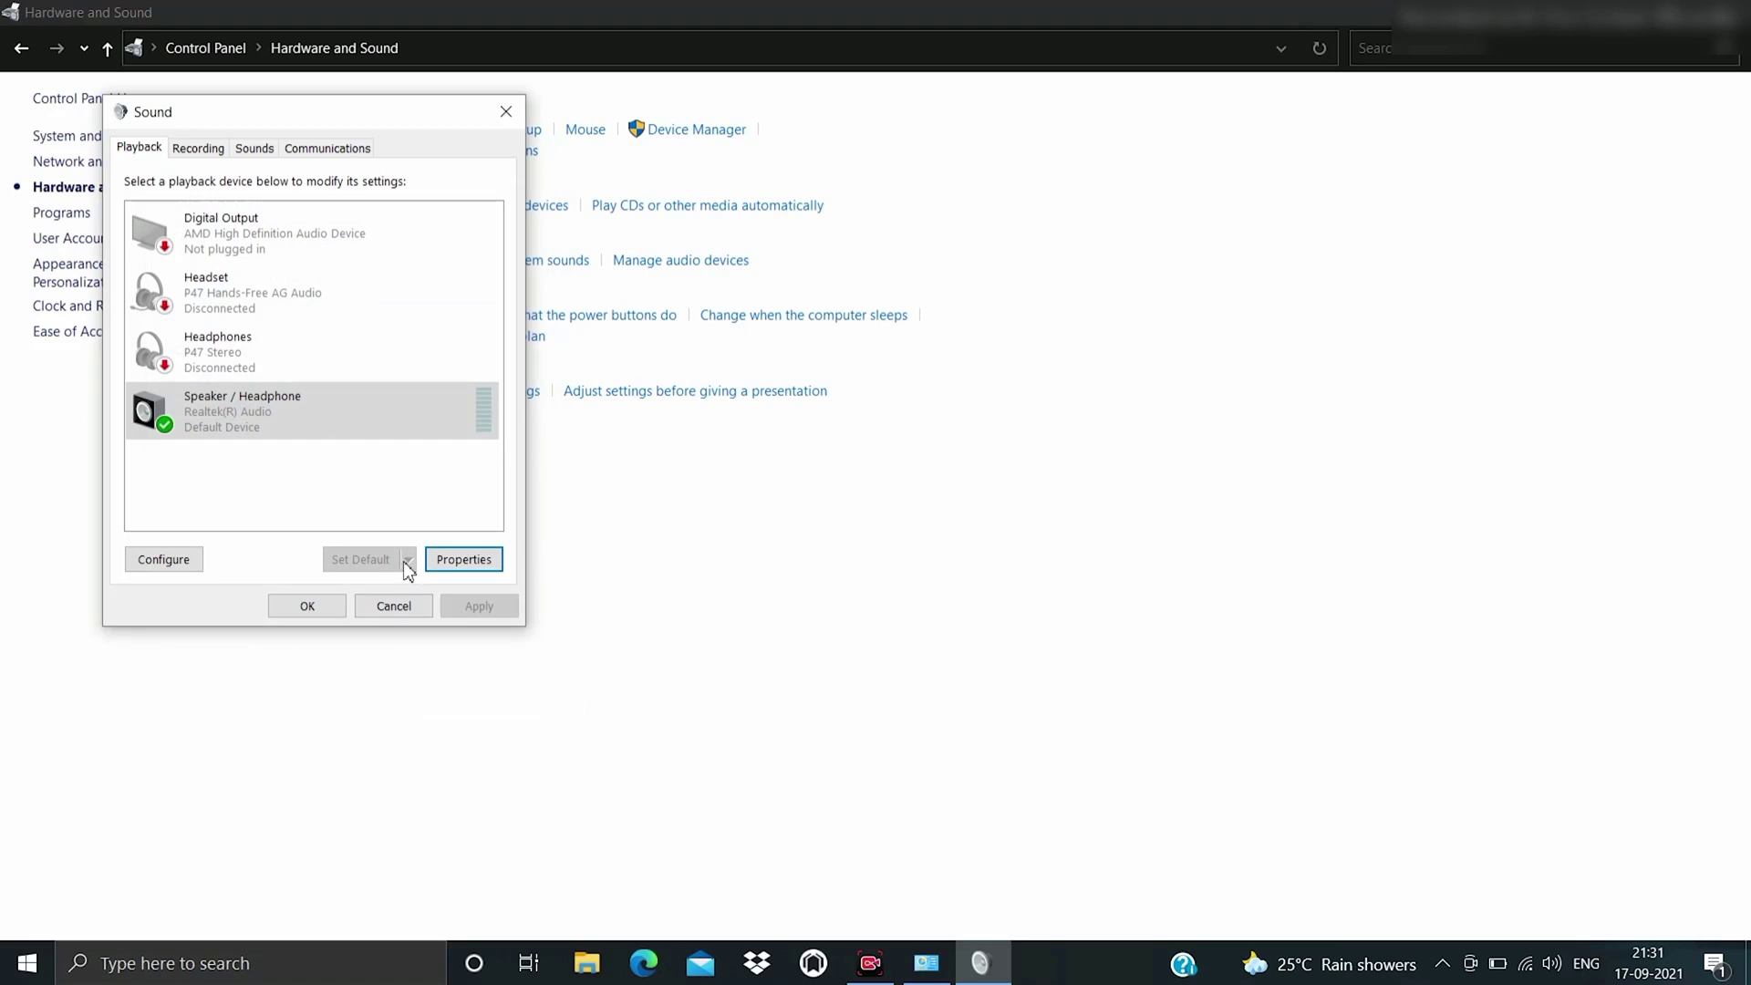
Step: Look at the available actions for the Speaker / Headphone device, close Control Panel and the Sound dialog, and refresh the desktop
right_click(435, 415)
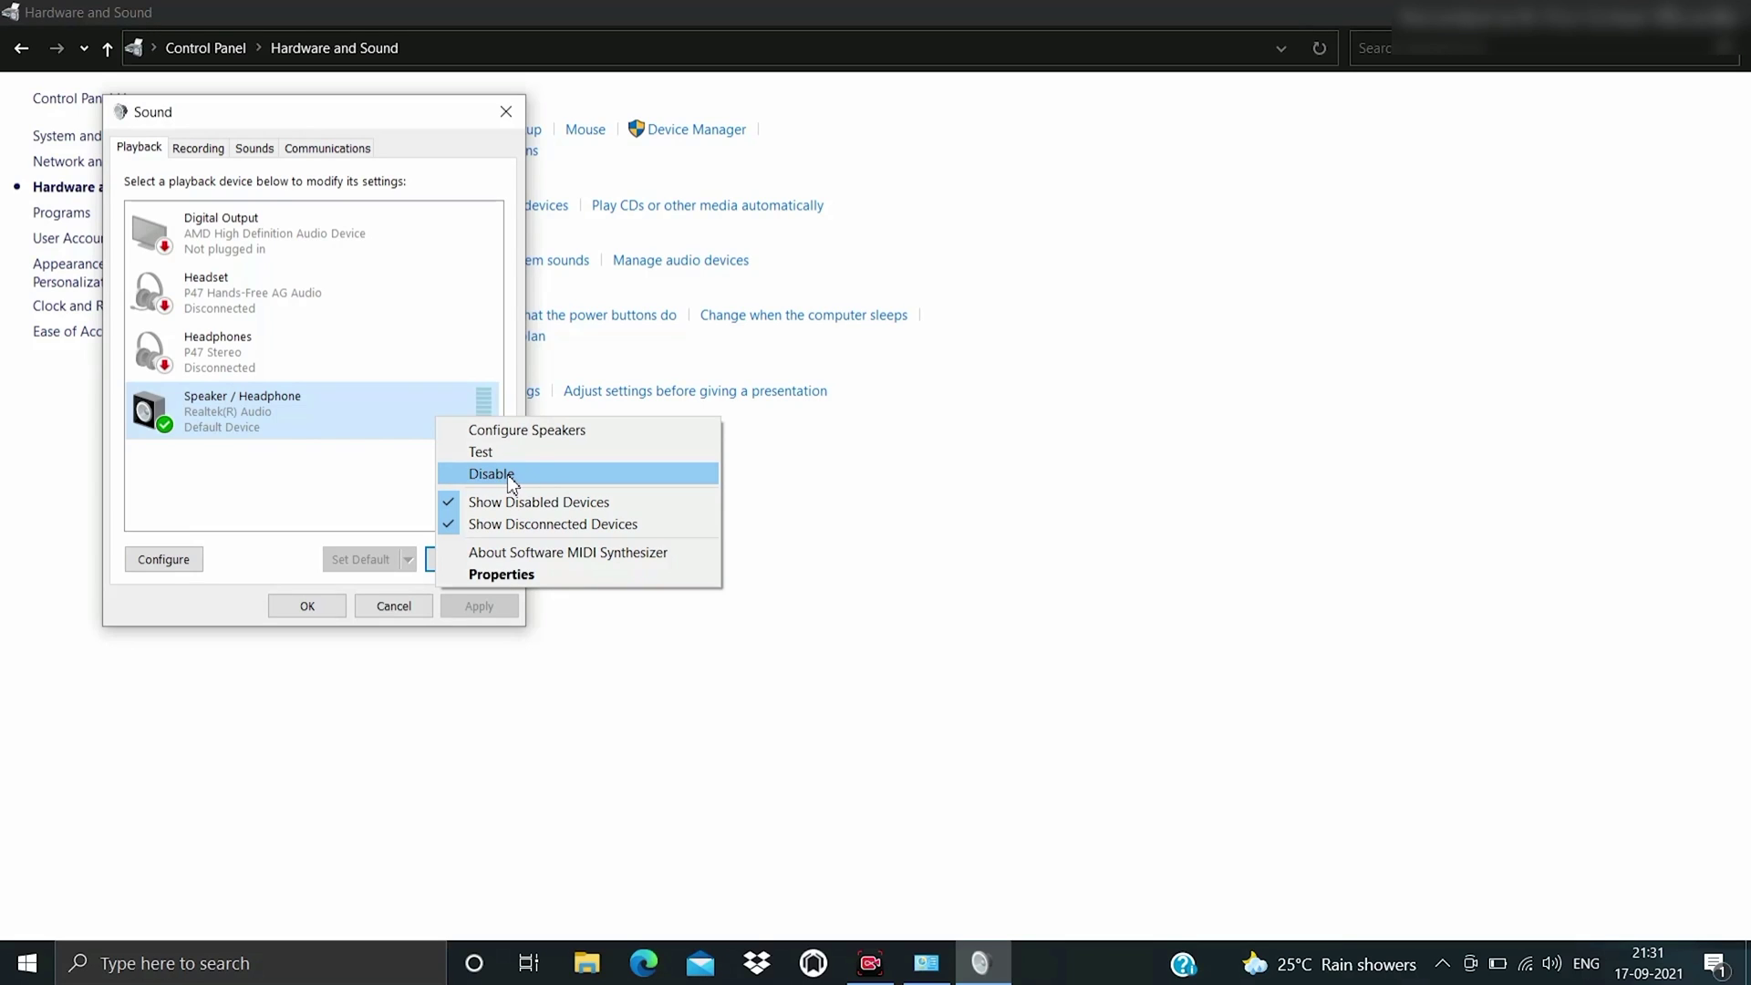
left_click(1032, 286)
left_click(1726, 11)
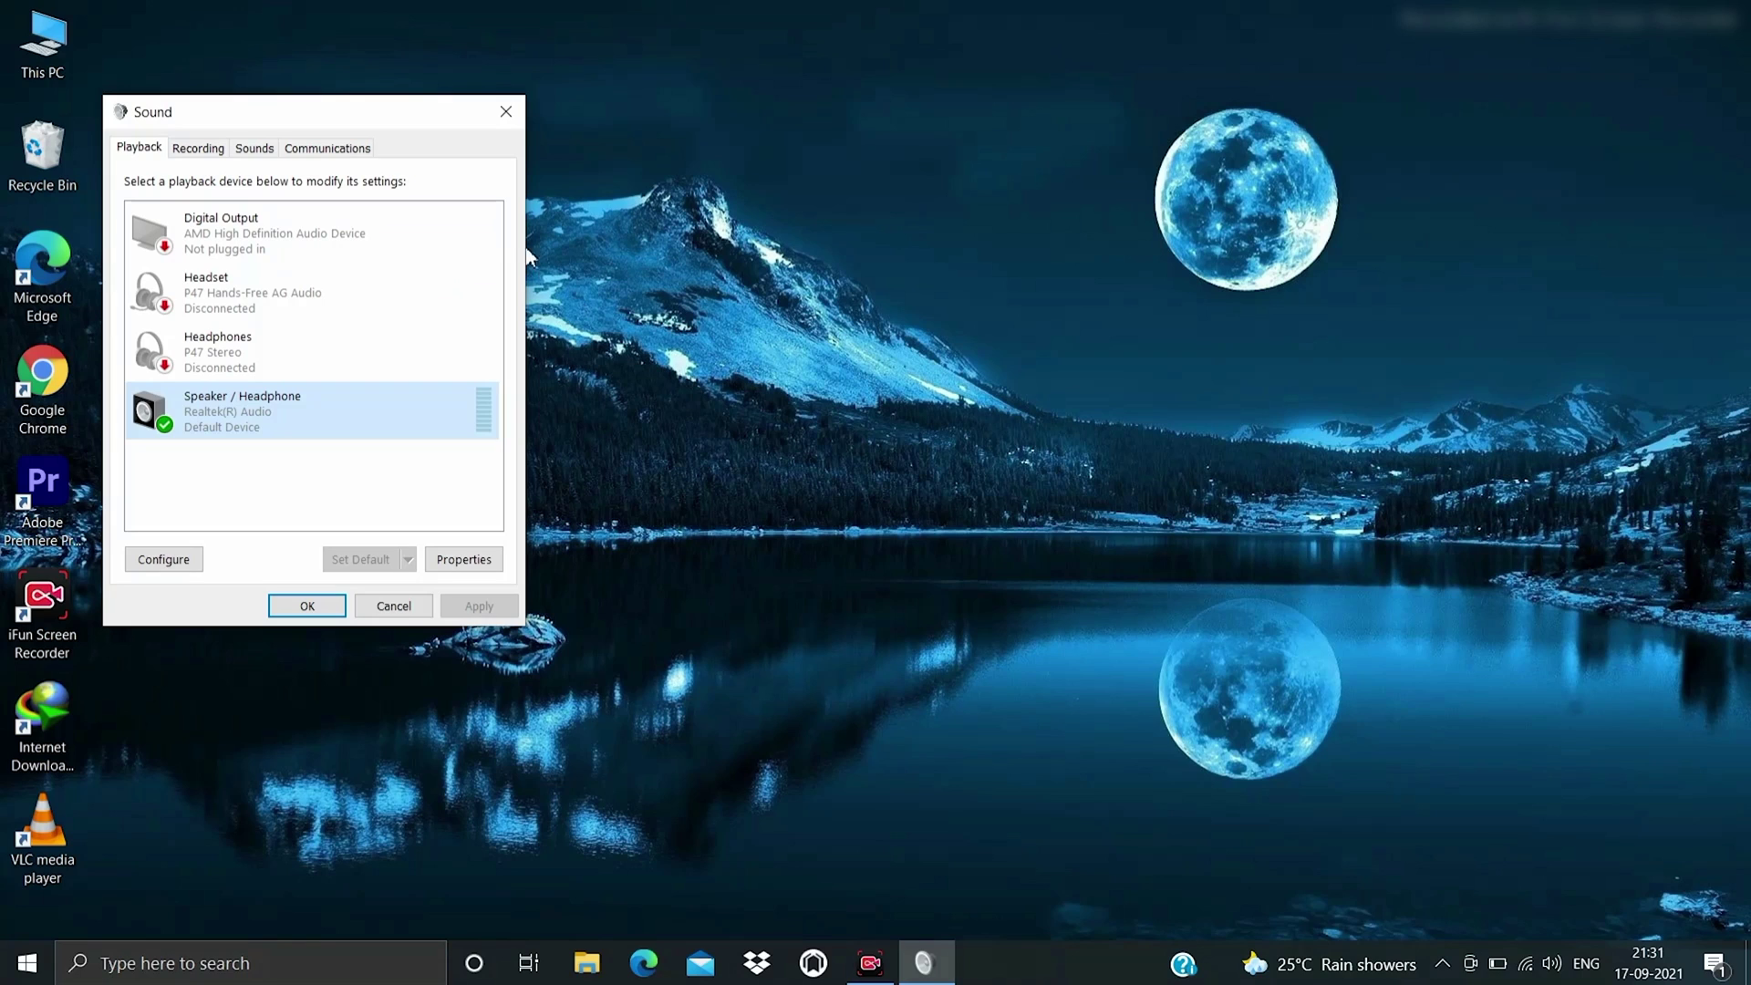
left_click(507, 112)
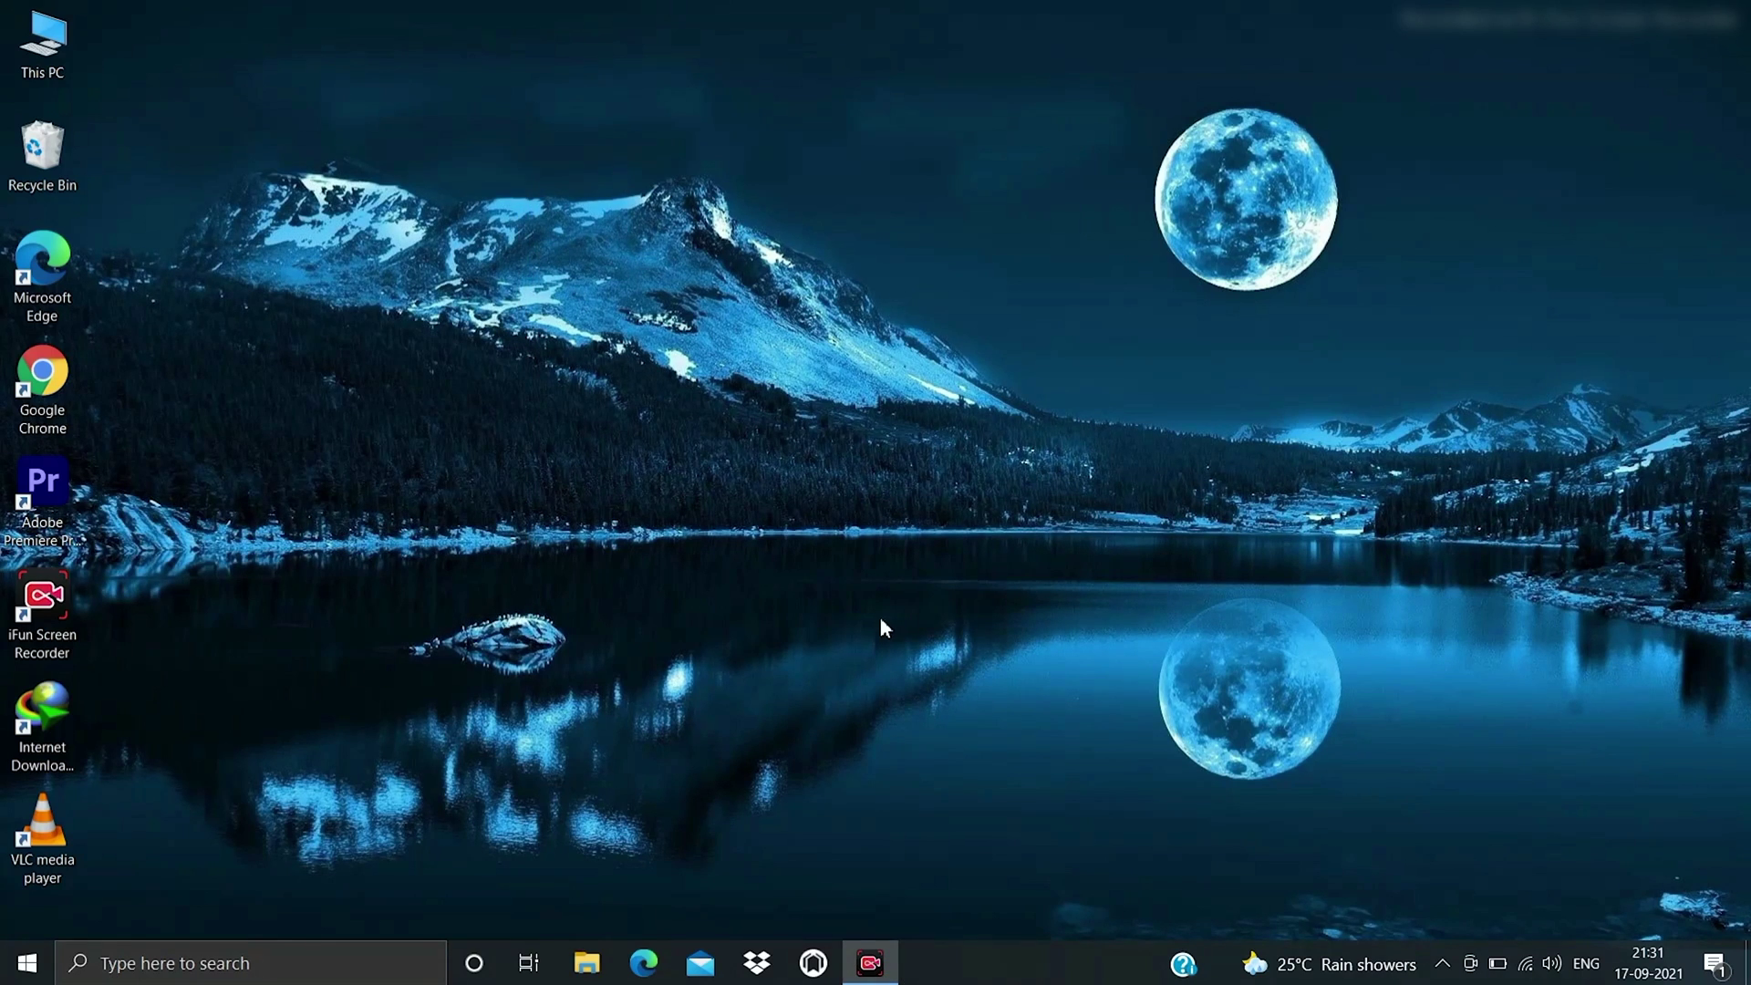
right_click(896, 725)
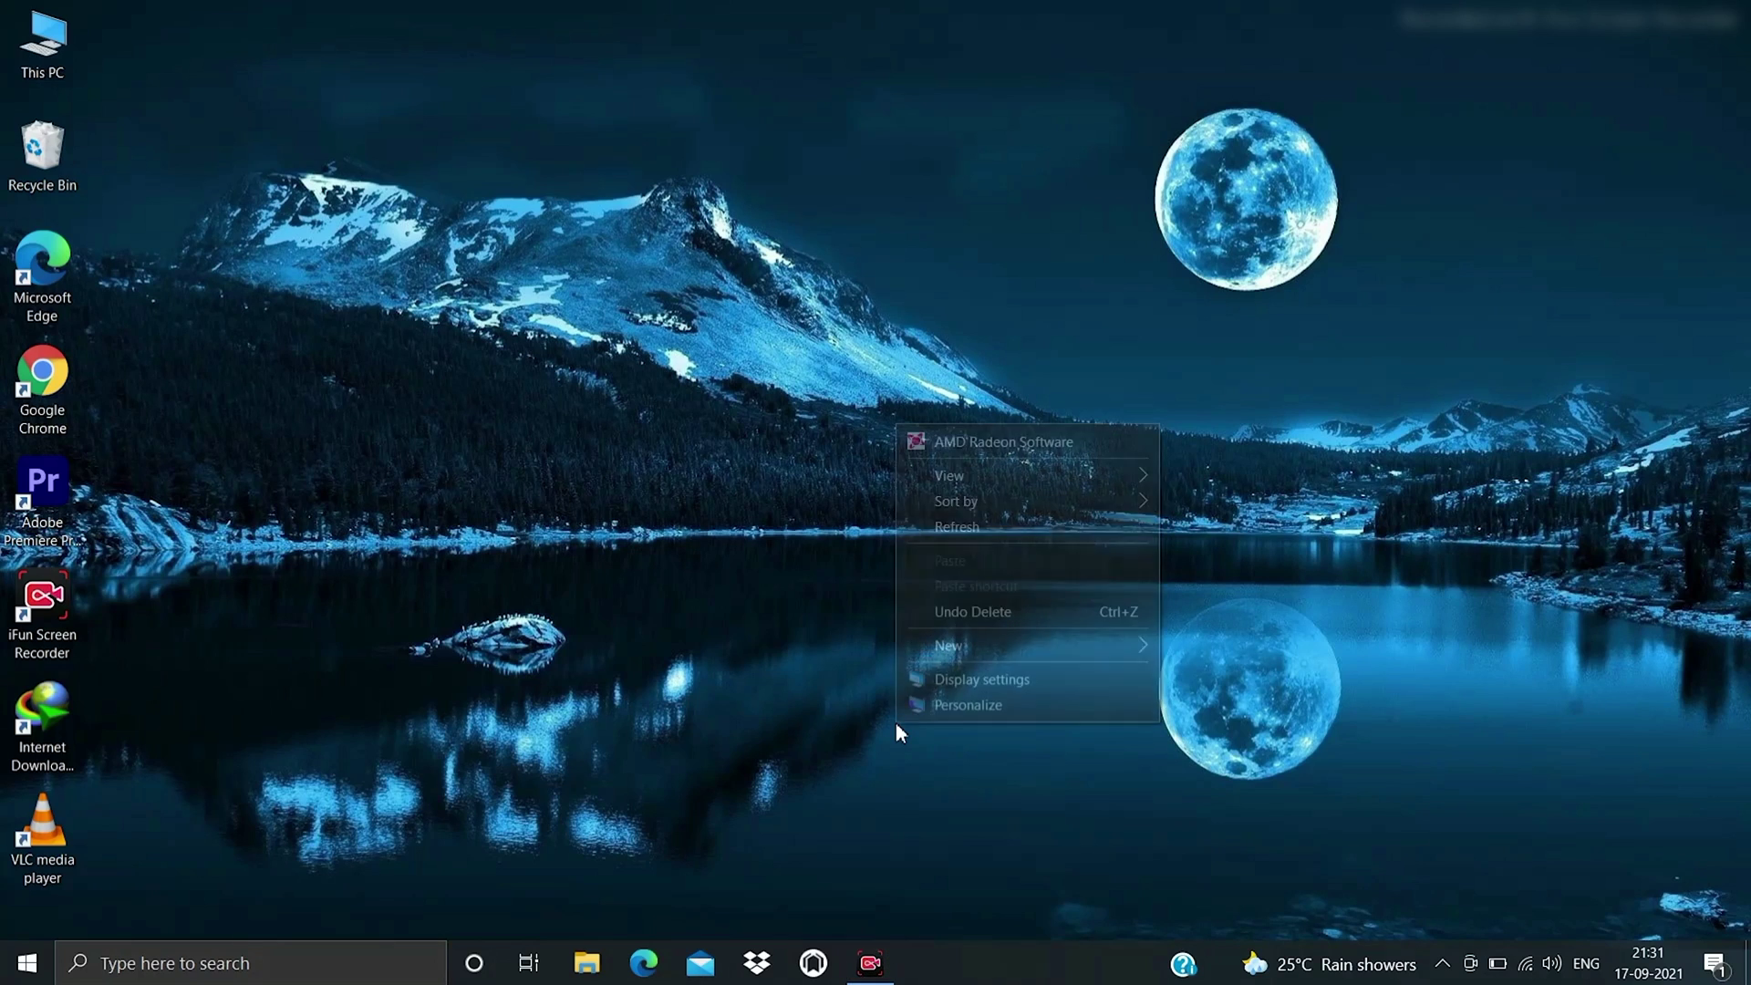
left_click(975, 531)
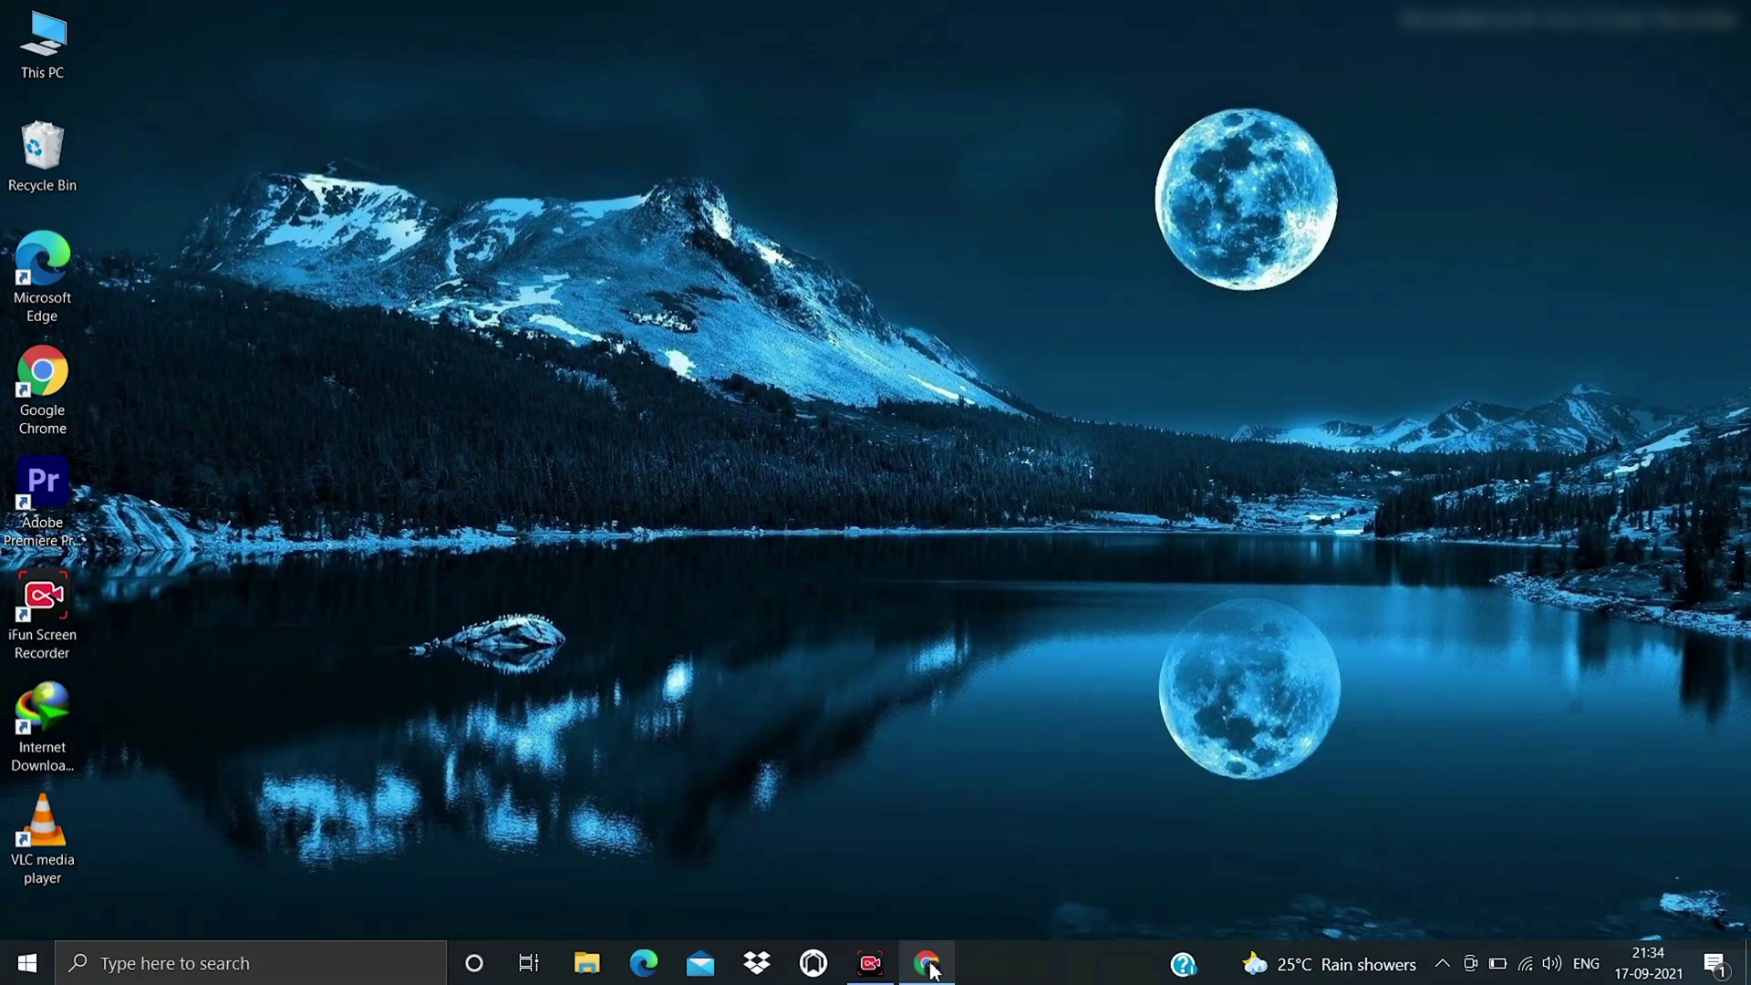
Step: Switch to Google Chrome, search Google for filehippo and open the FileHippo.com website
left_click(927, 962)
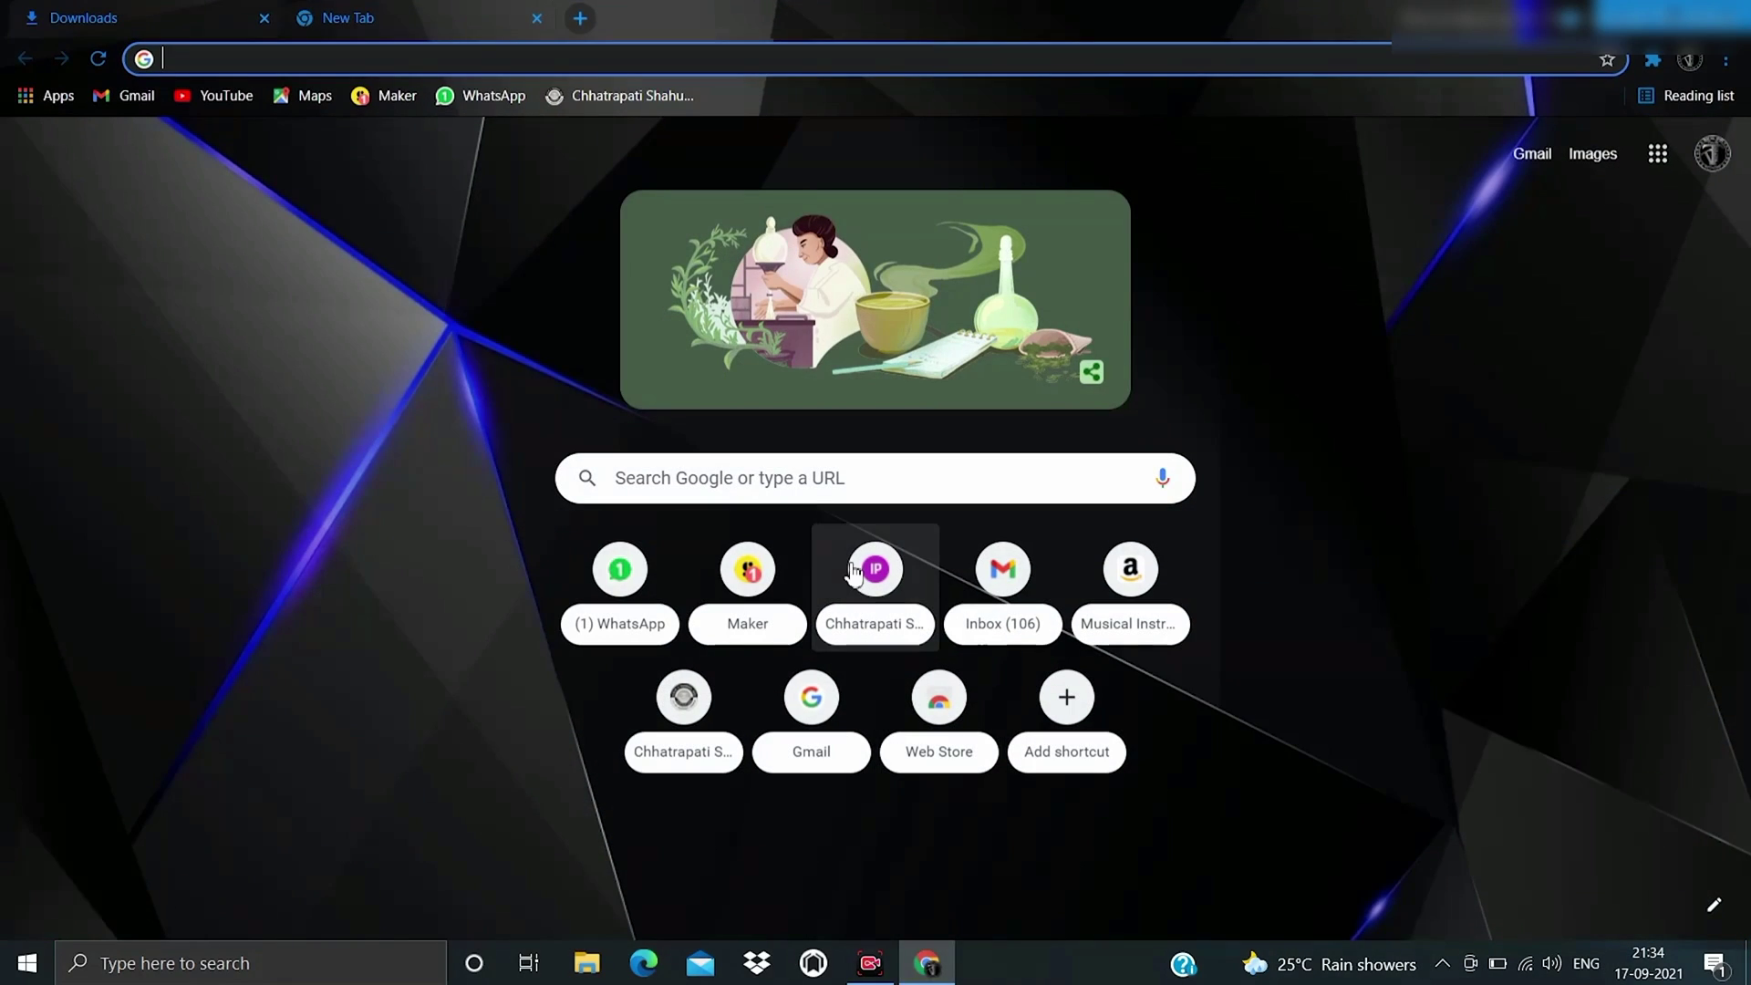
left_click(883, 484)
type("f")
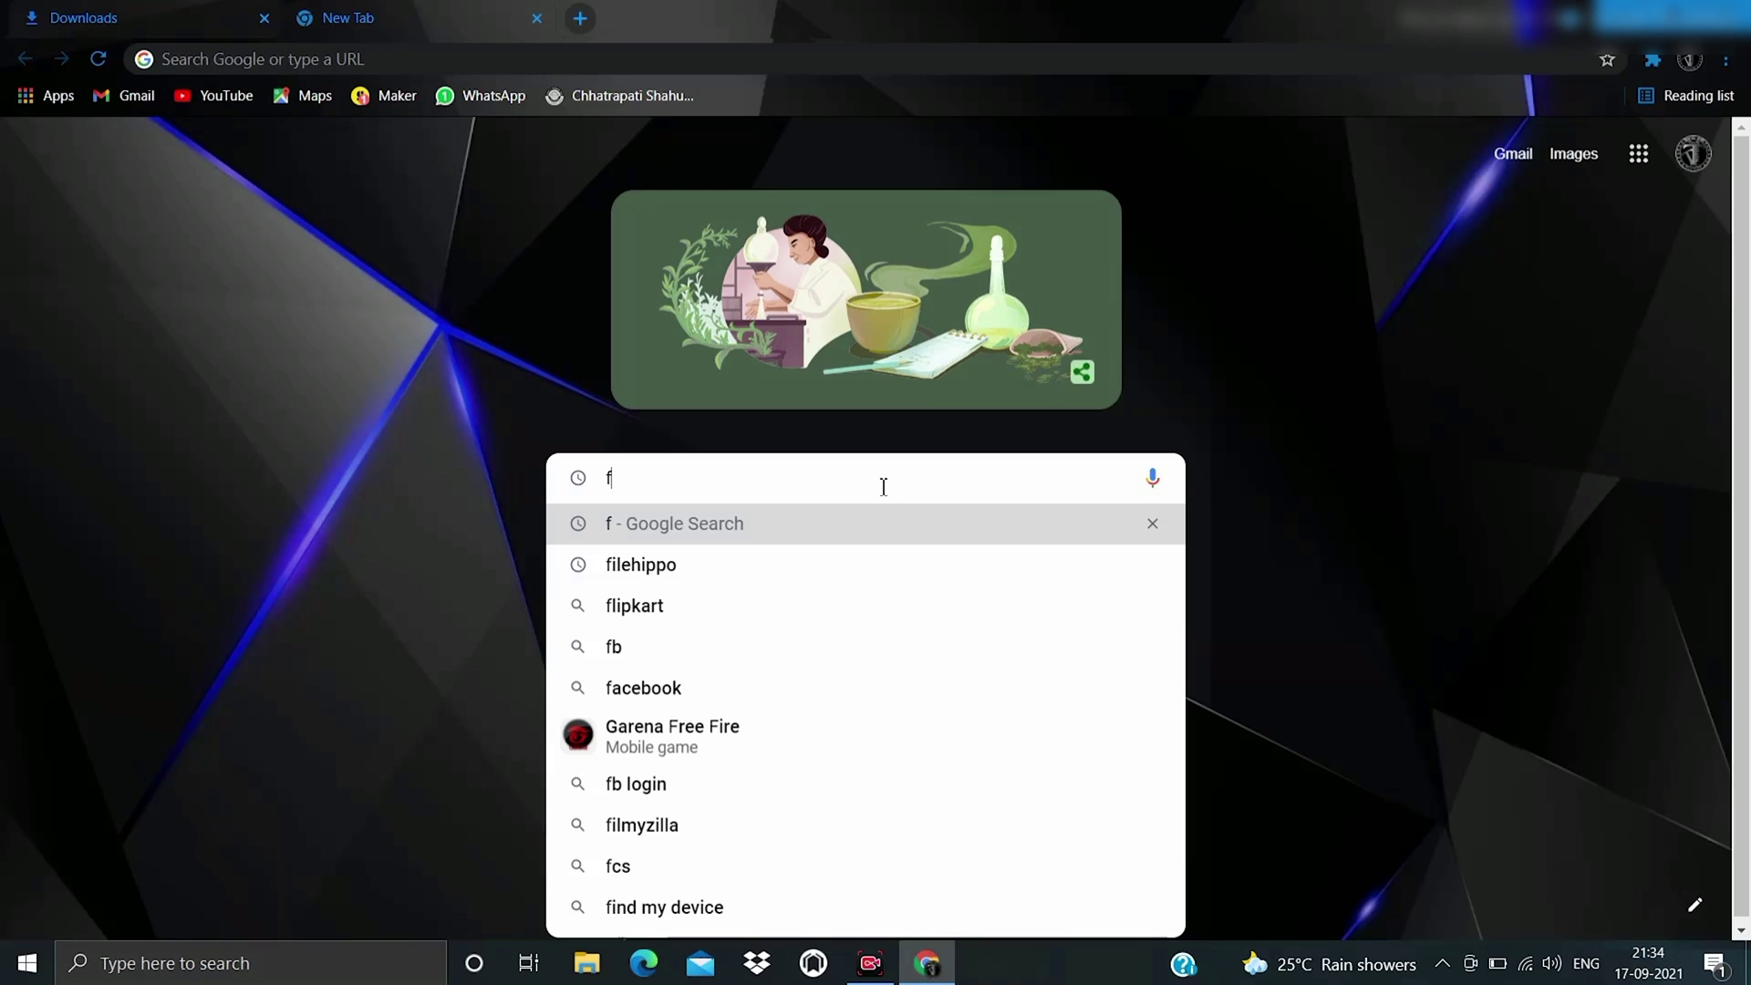
type("ilehippo")
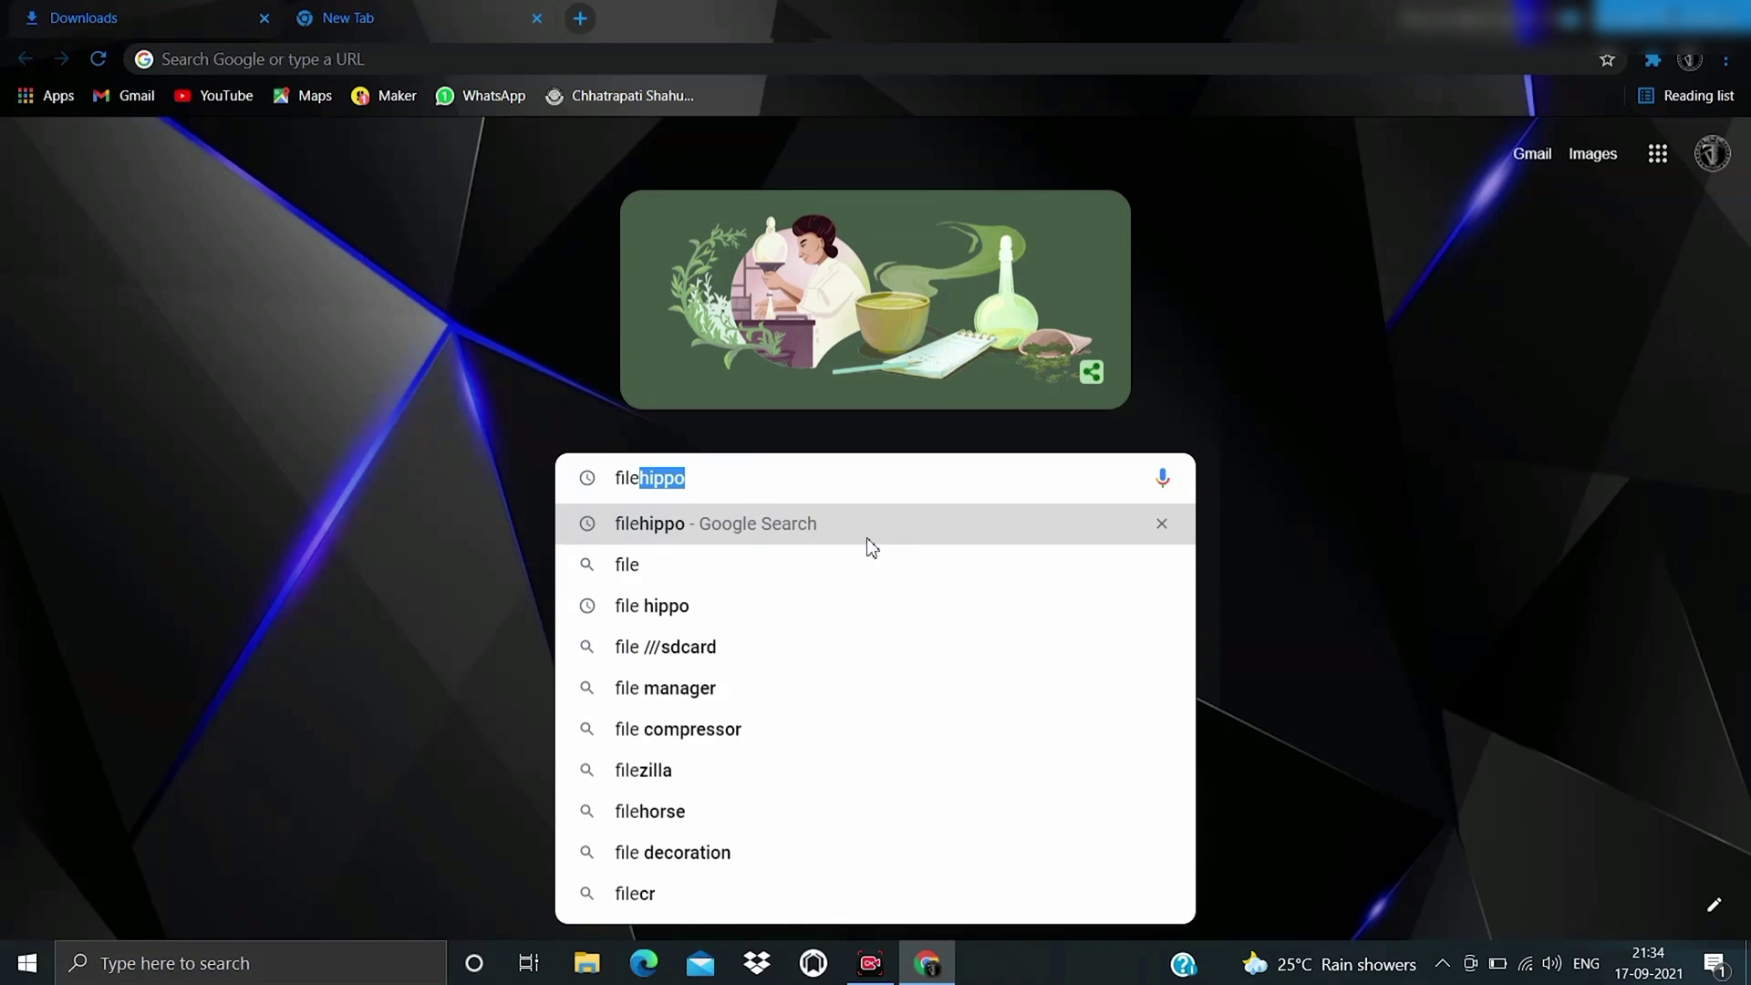
left_click(871, 542)
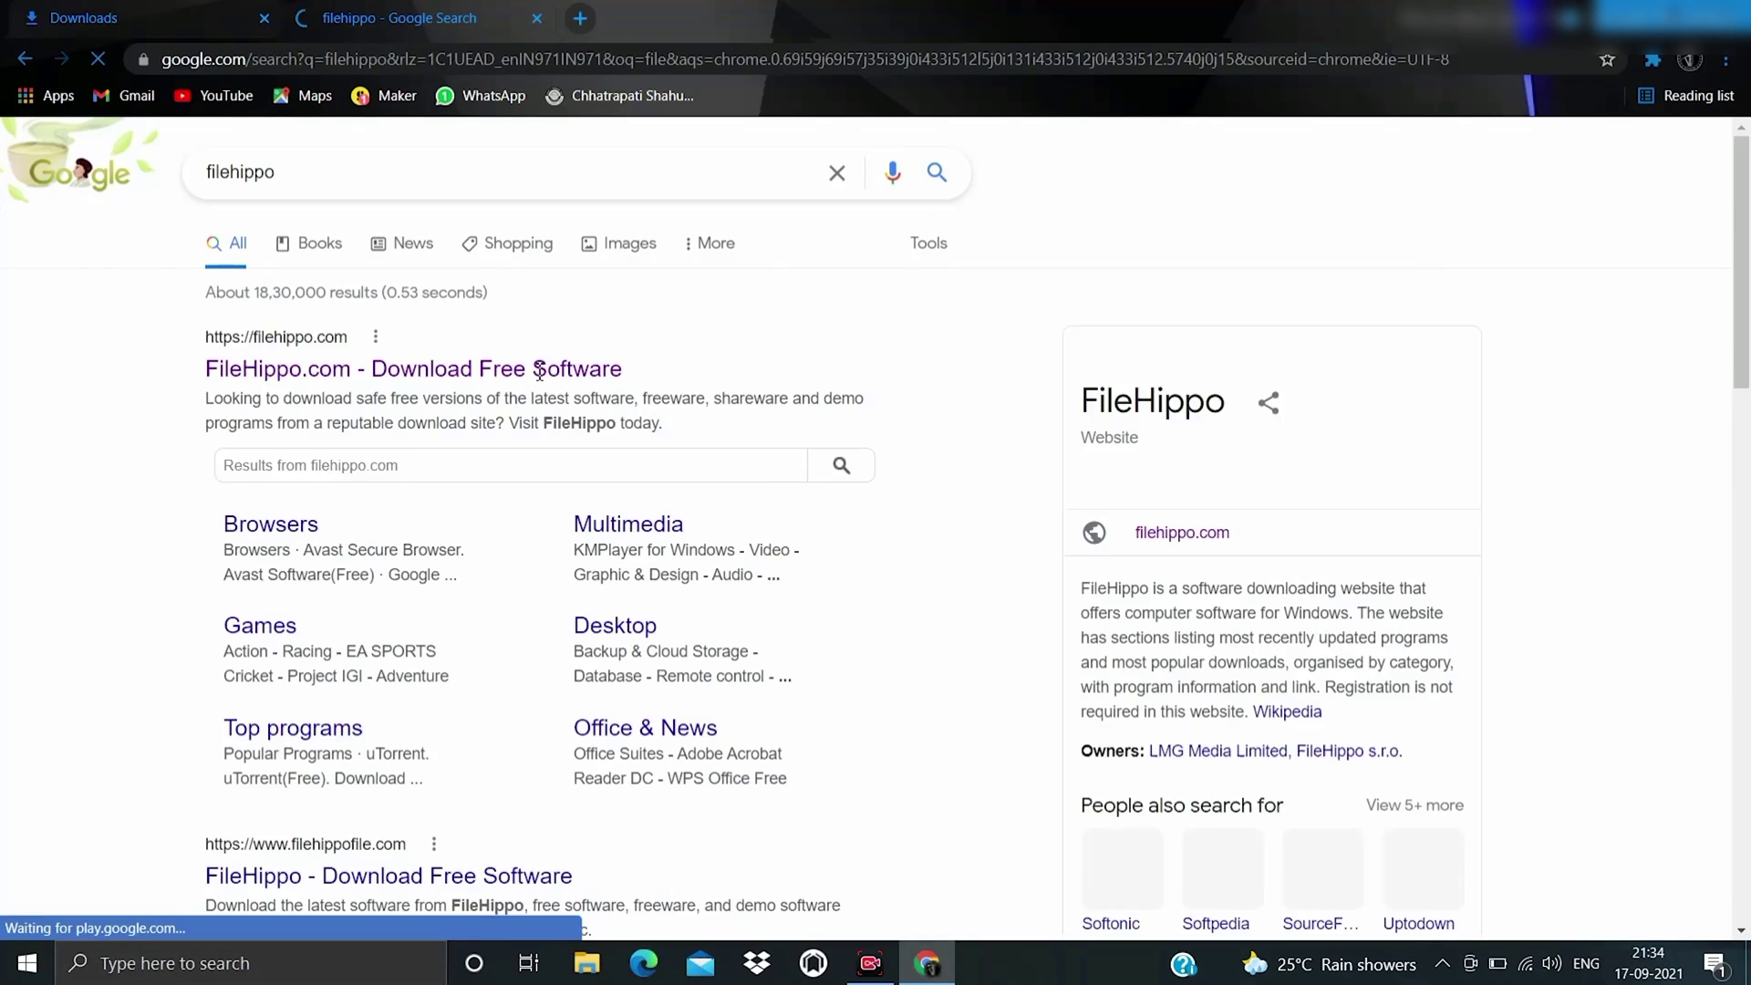
left_click(369, 370)
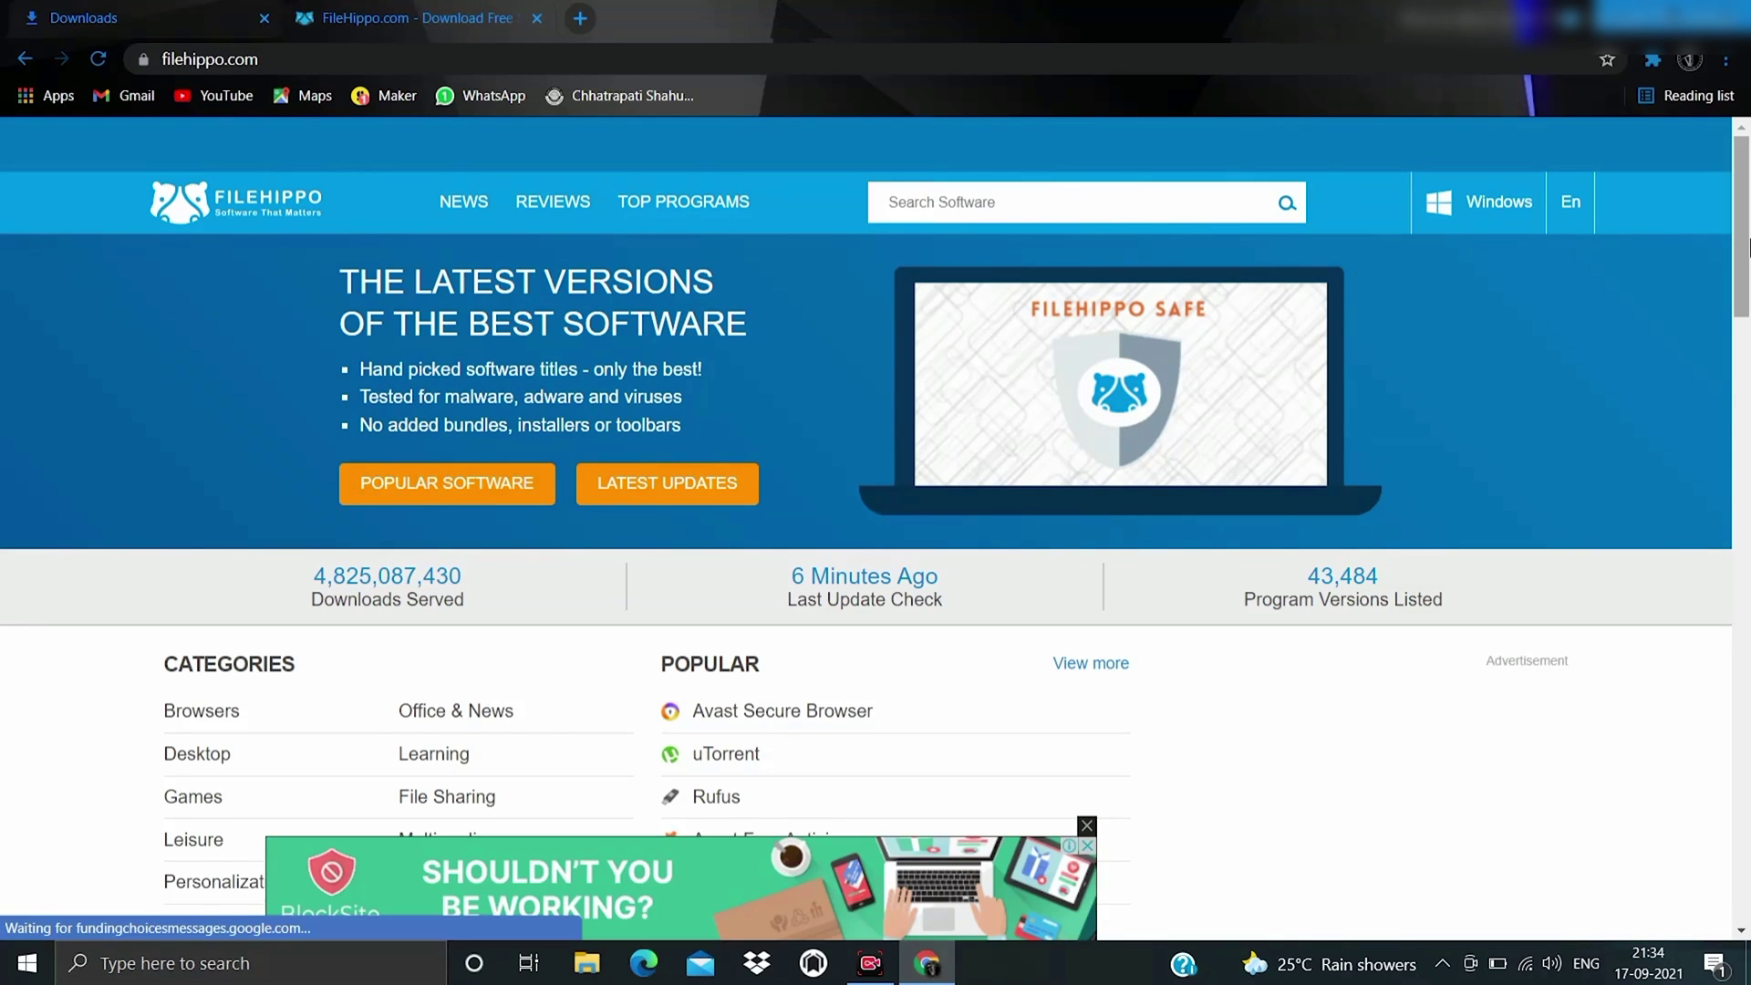
Step: Search the FileHippo site for "audio driver"
mouse_move(1747, 244)
left_mouse_down()
mouse_move(1747, 447)
mouse_move(1744, 228)
left_mouse_up()
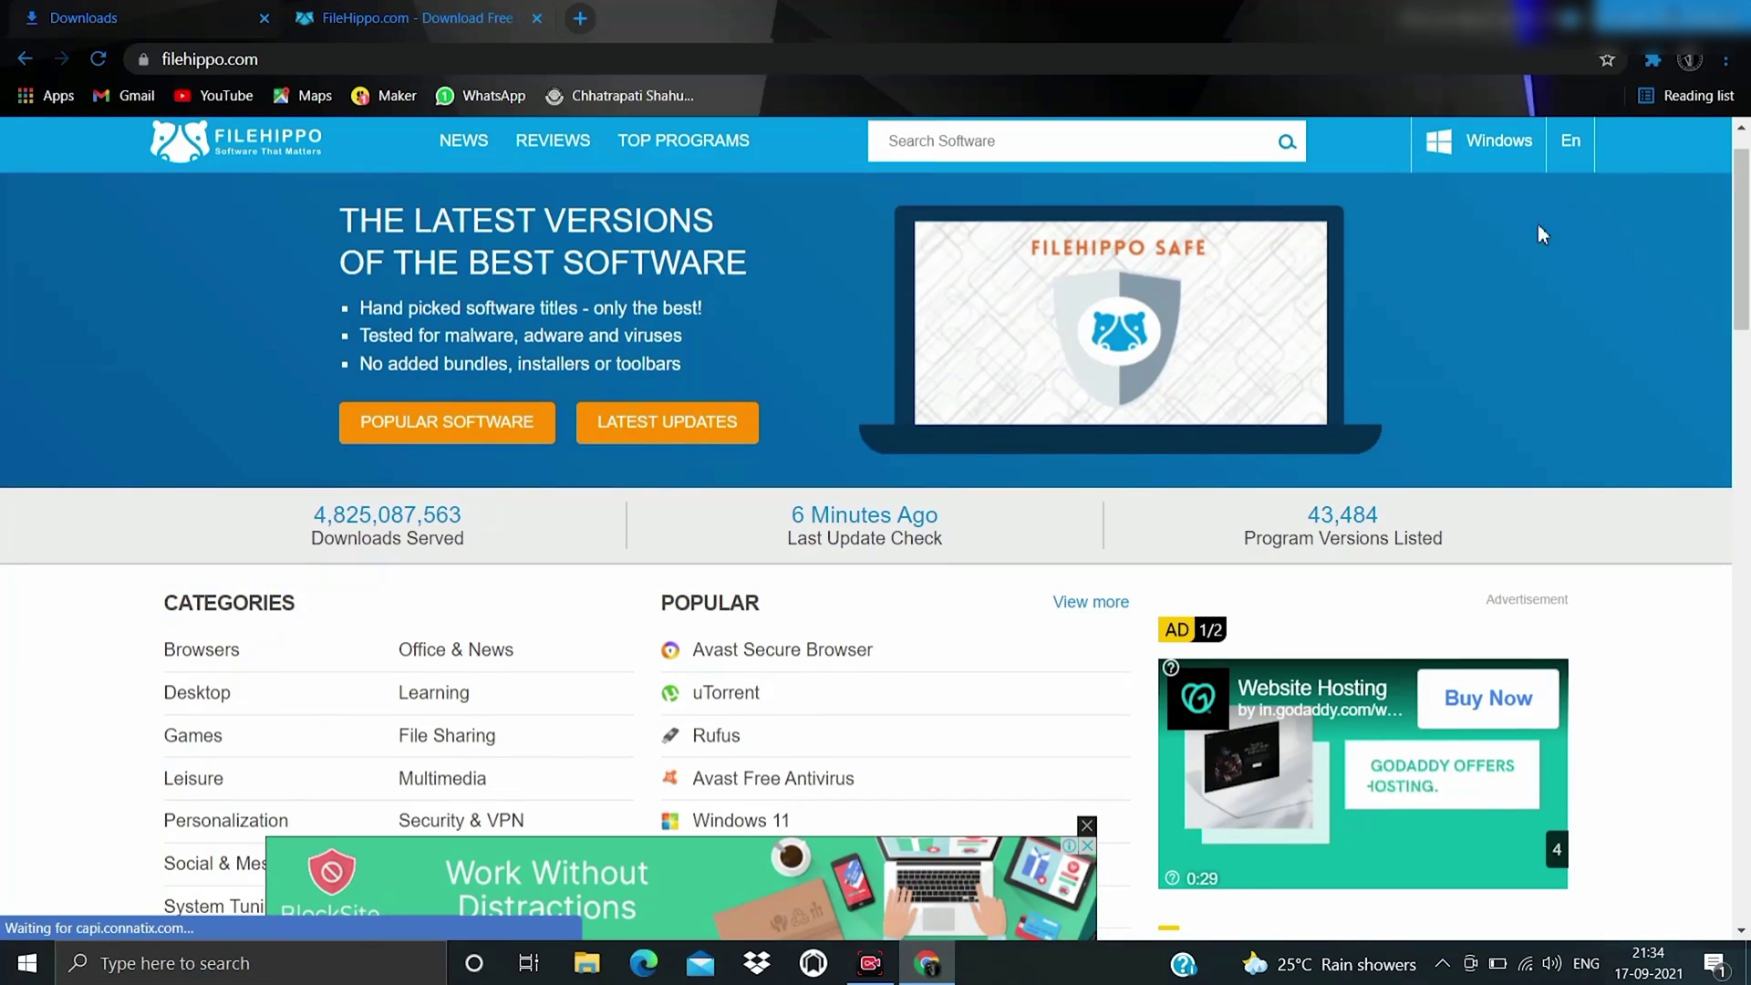
left_click(1179, 151)
type("a")
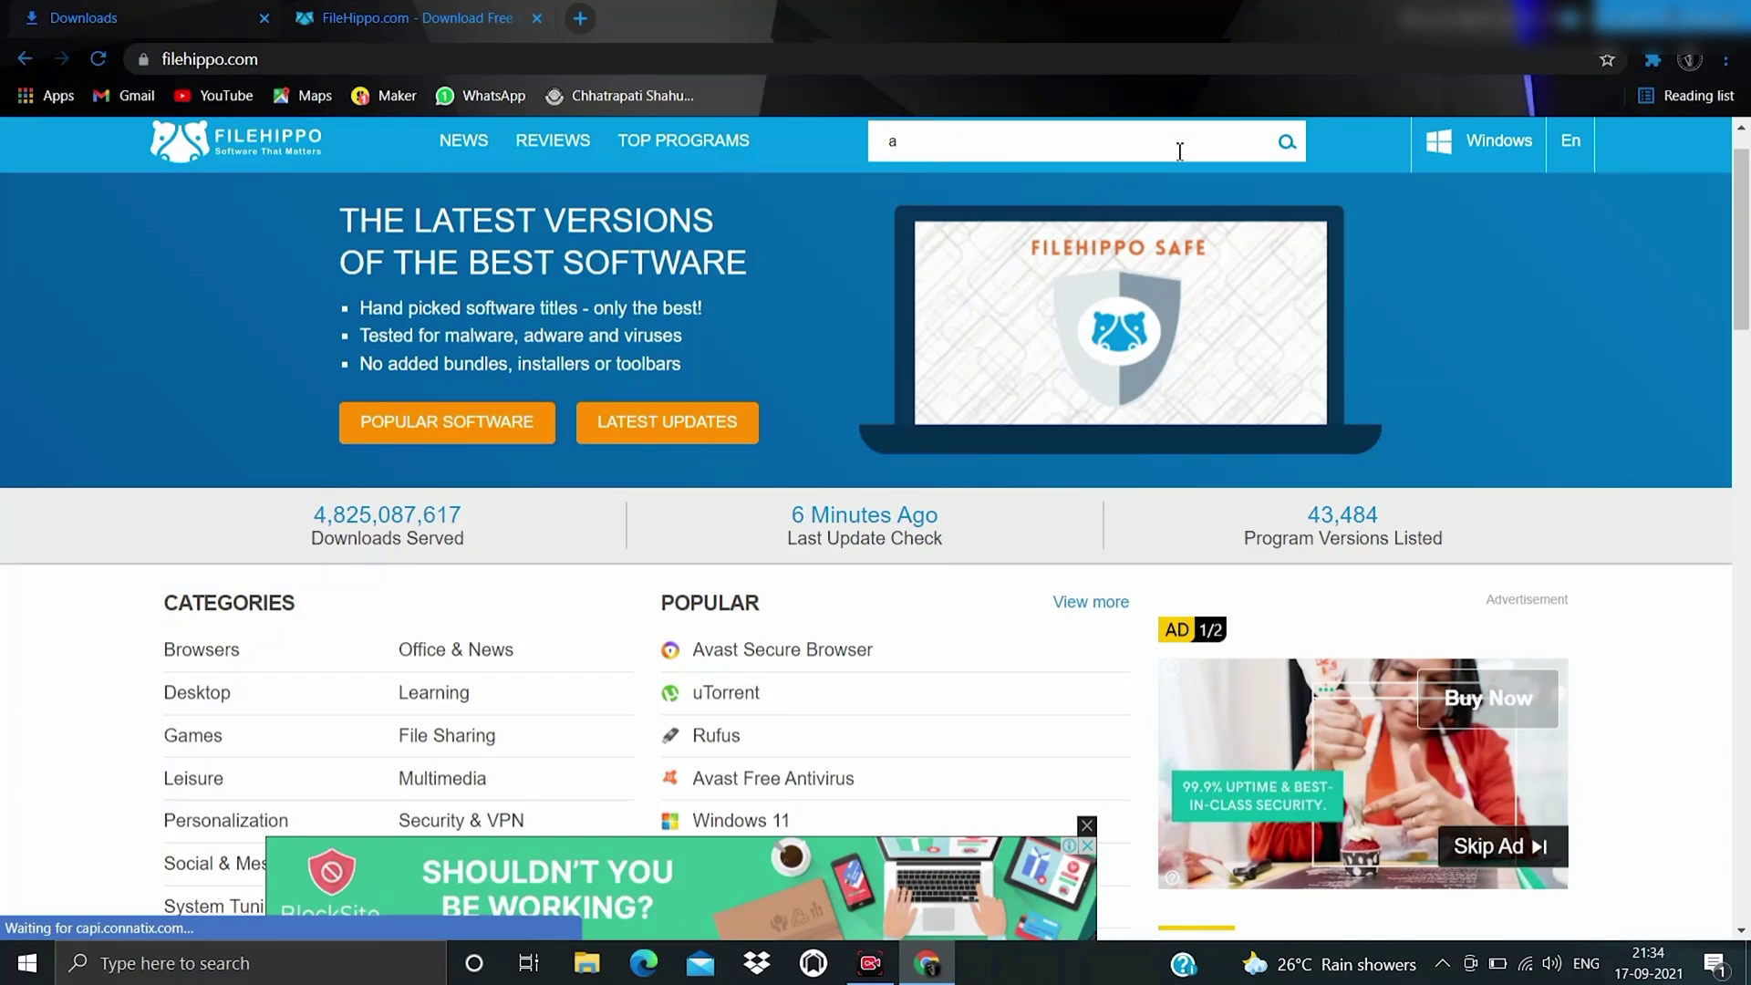
key("BackSpace")
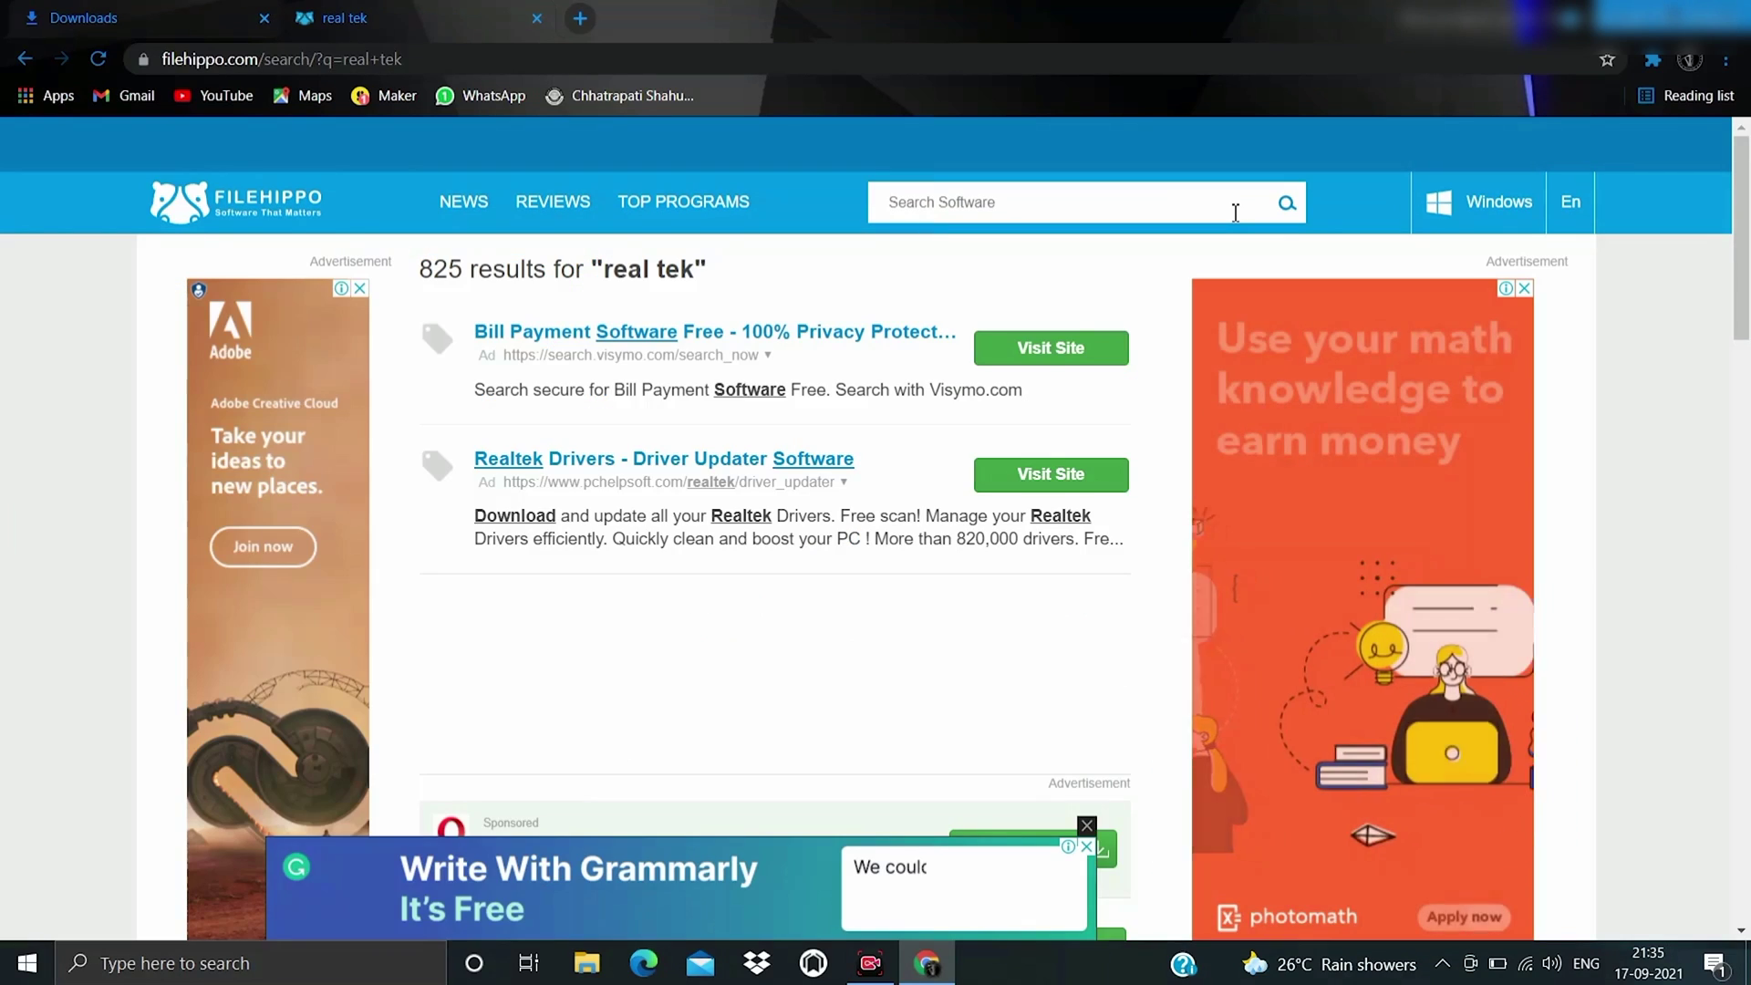
type("drib")
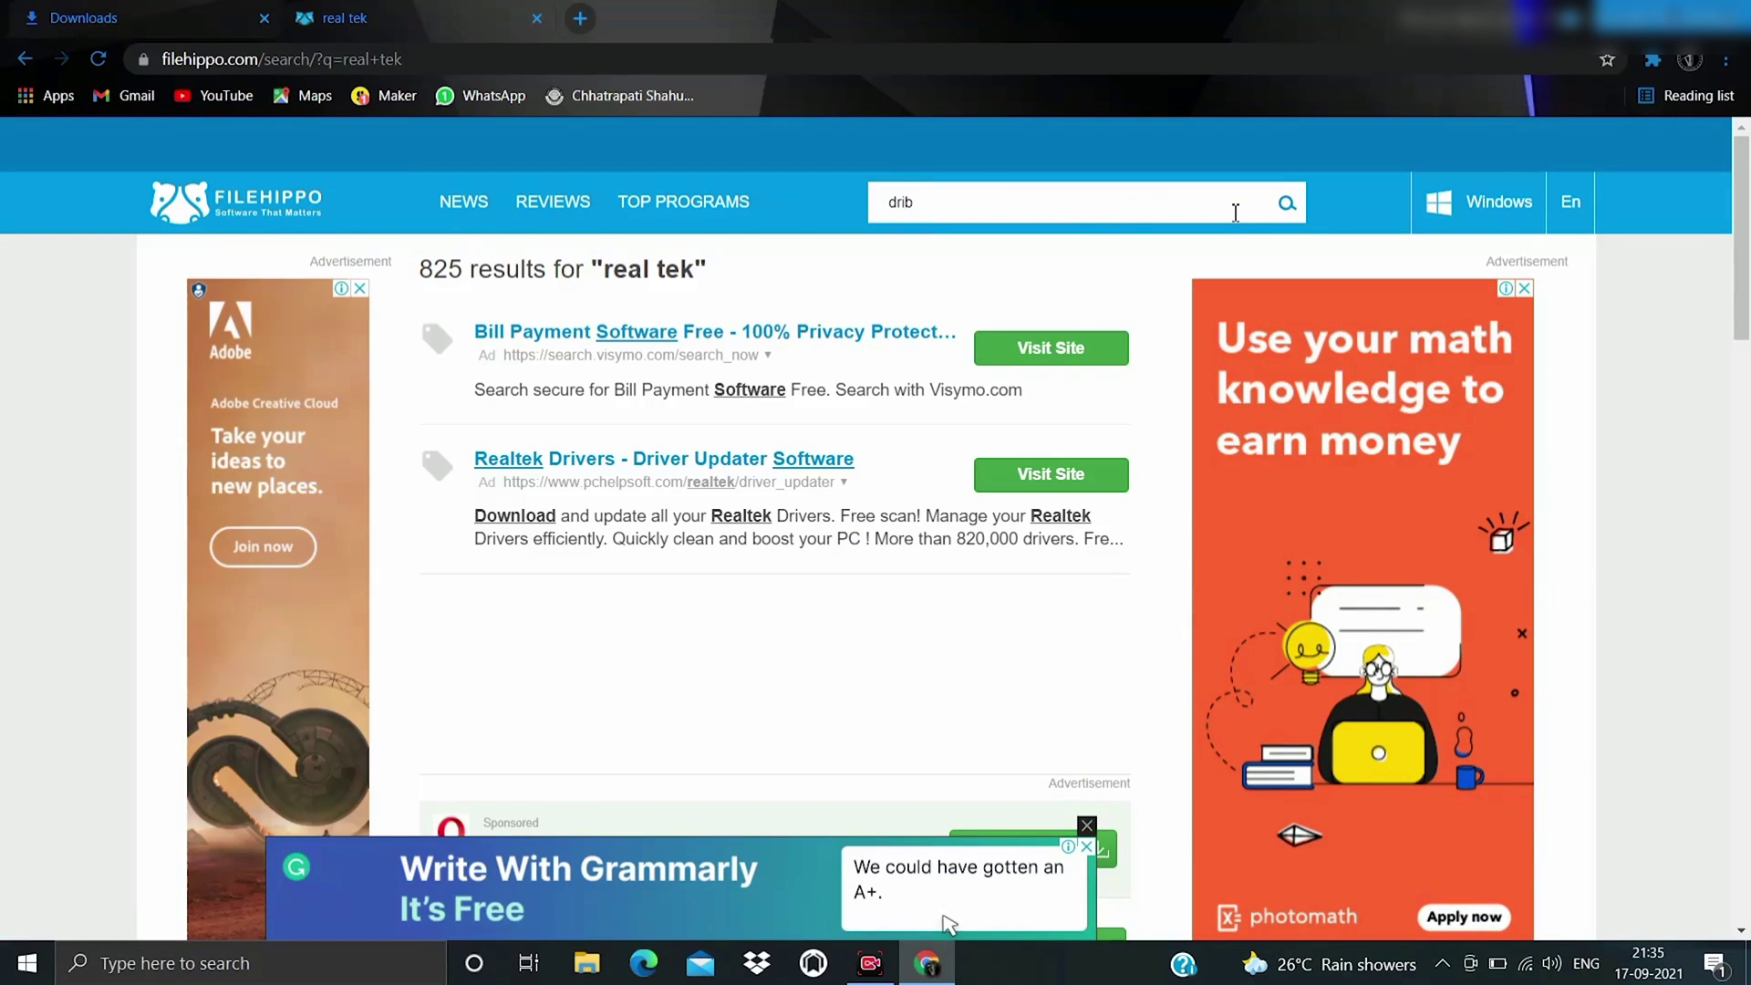
key("BackSpace")
key("BackSpace")
type("audio")
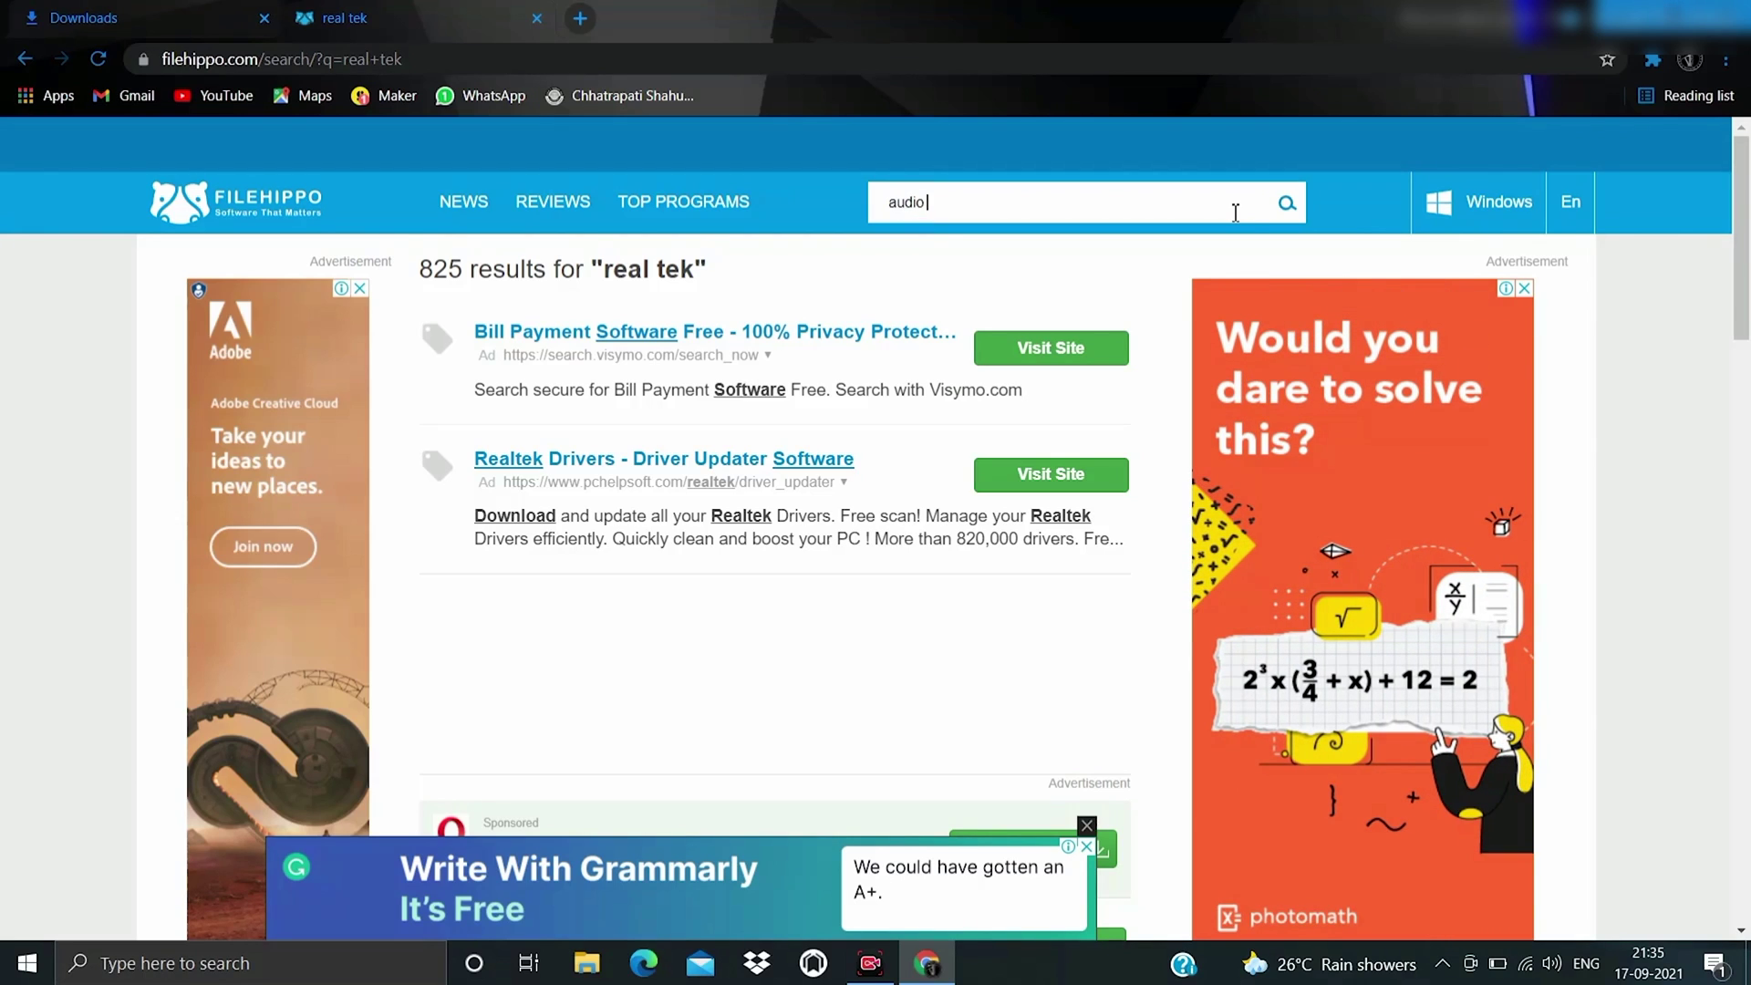
type(" driver")
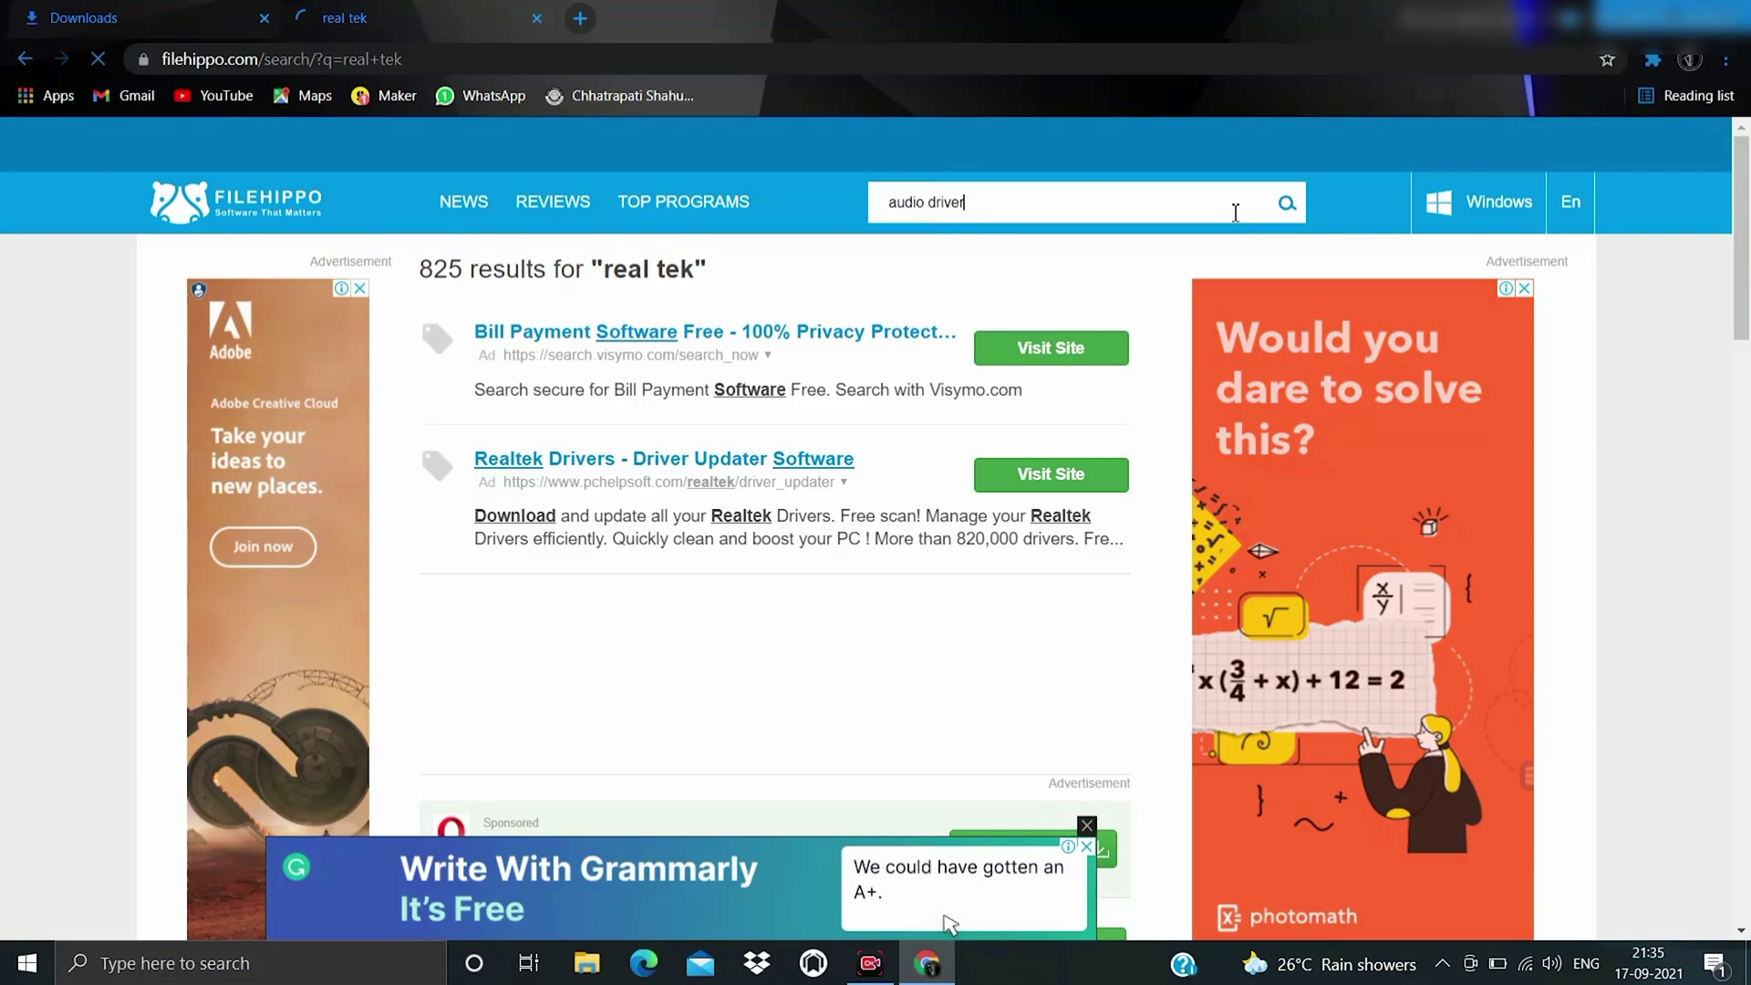
key("Return")
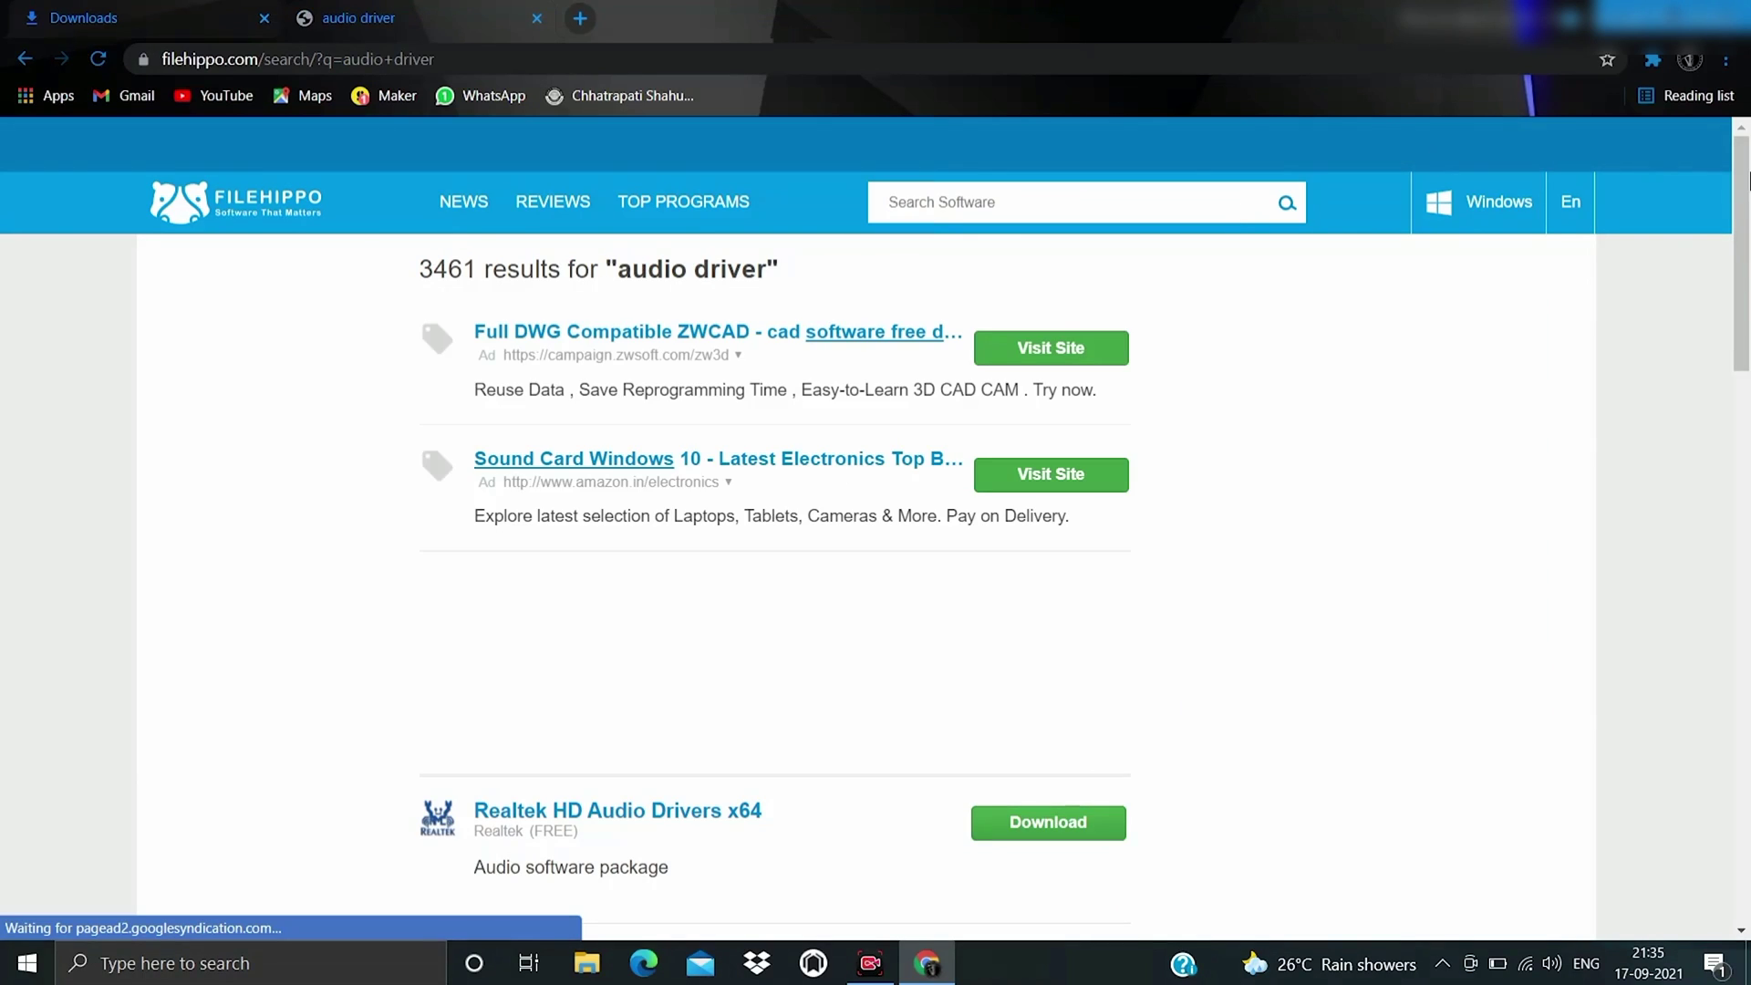
Step: Open the Realtek HD Audio Drivers x64 page from the search results, dismissing the advertisement
scroll(1069, 348, "down", 4)
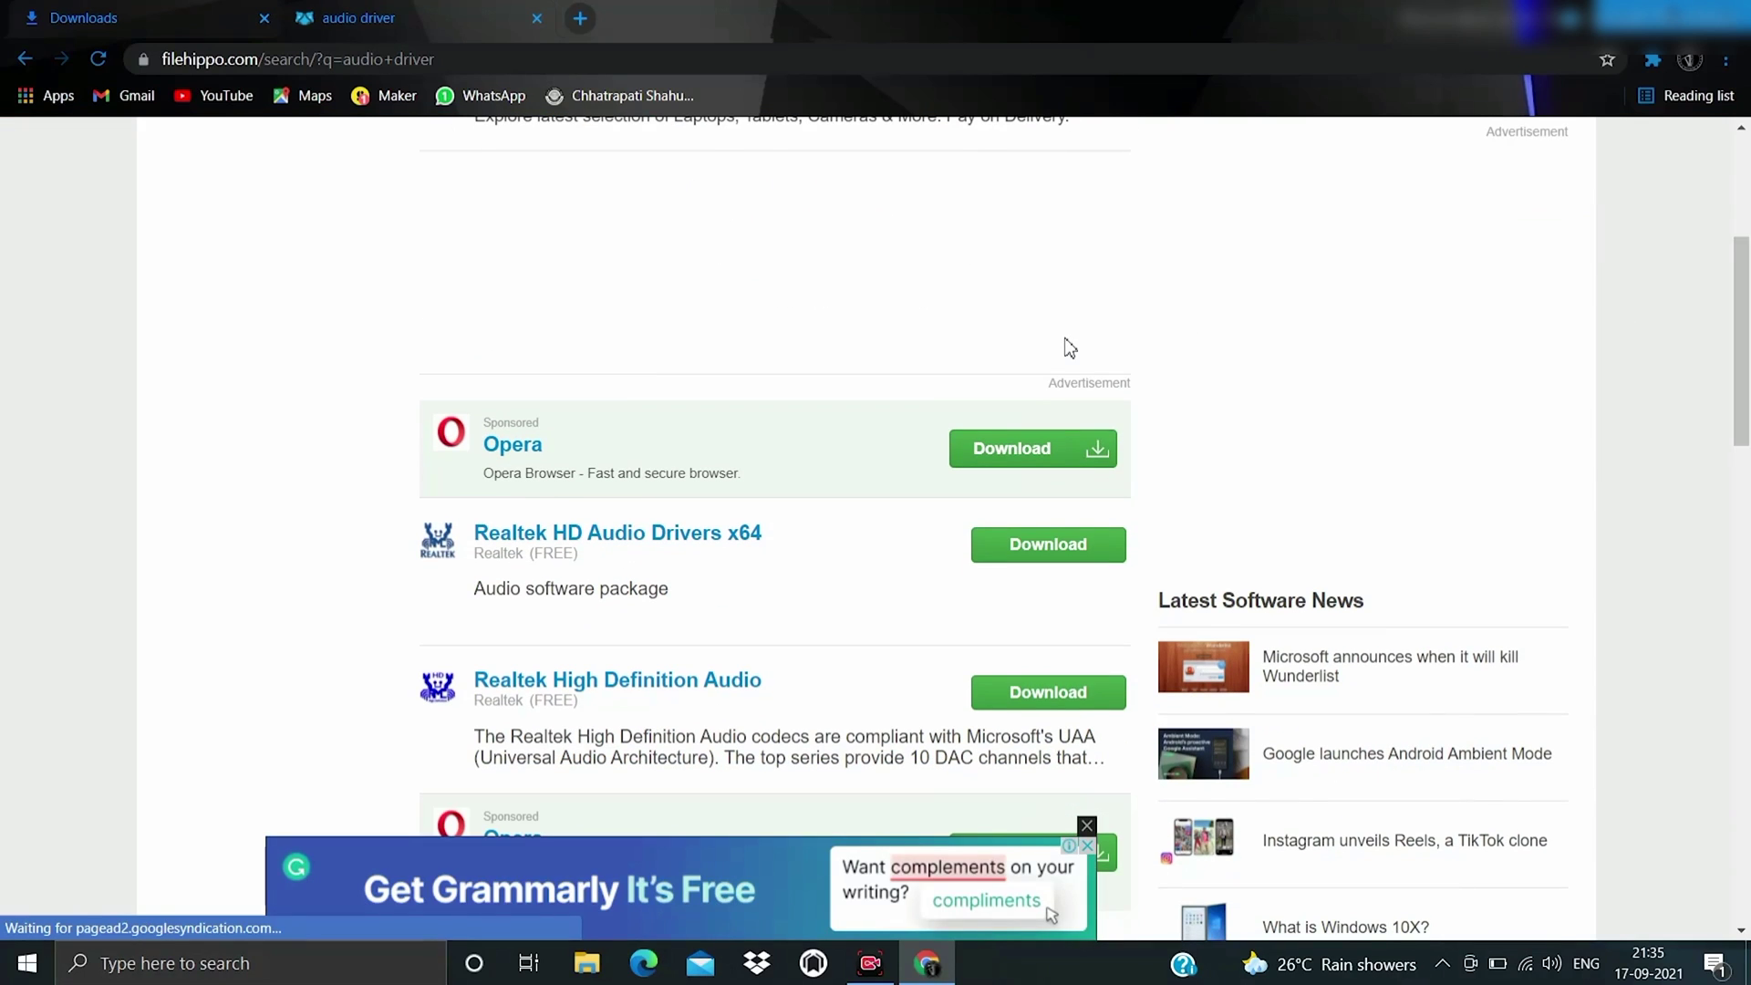
left_click(692, 543)
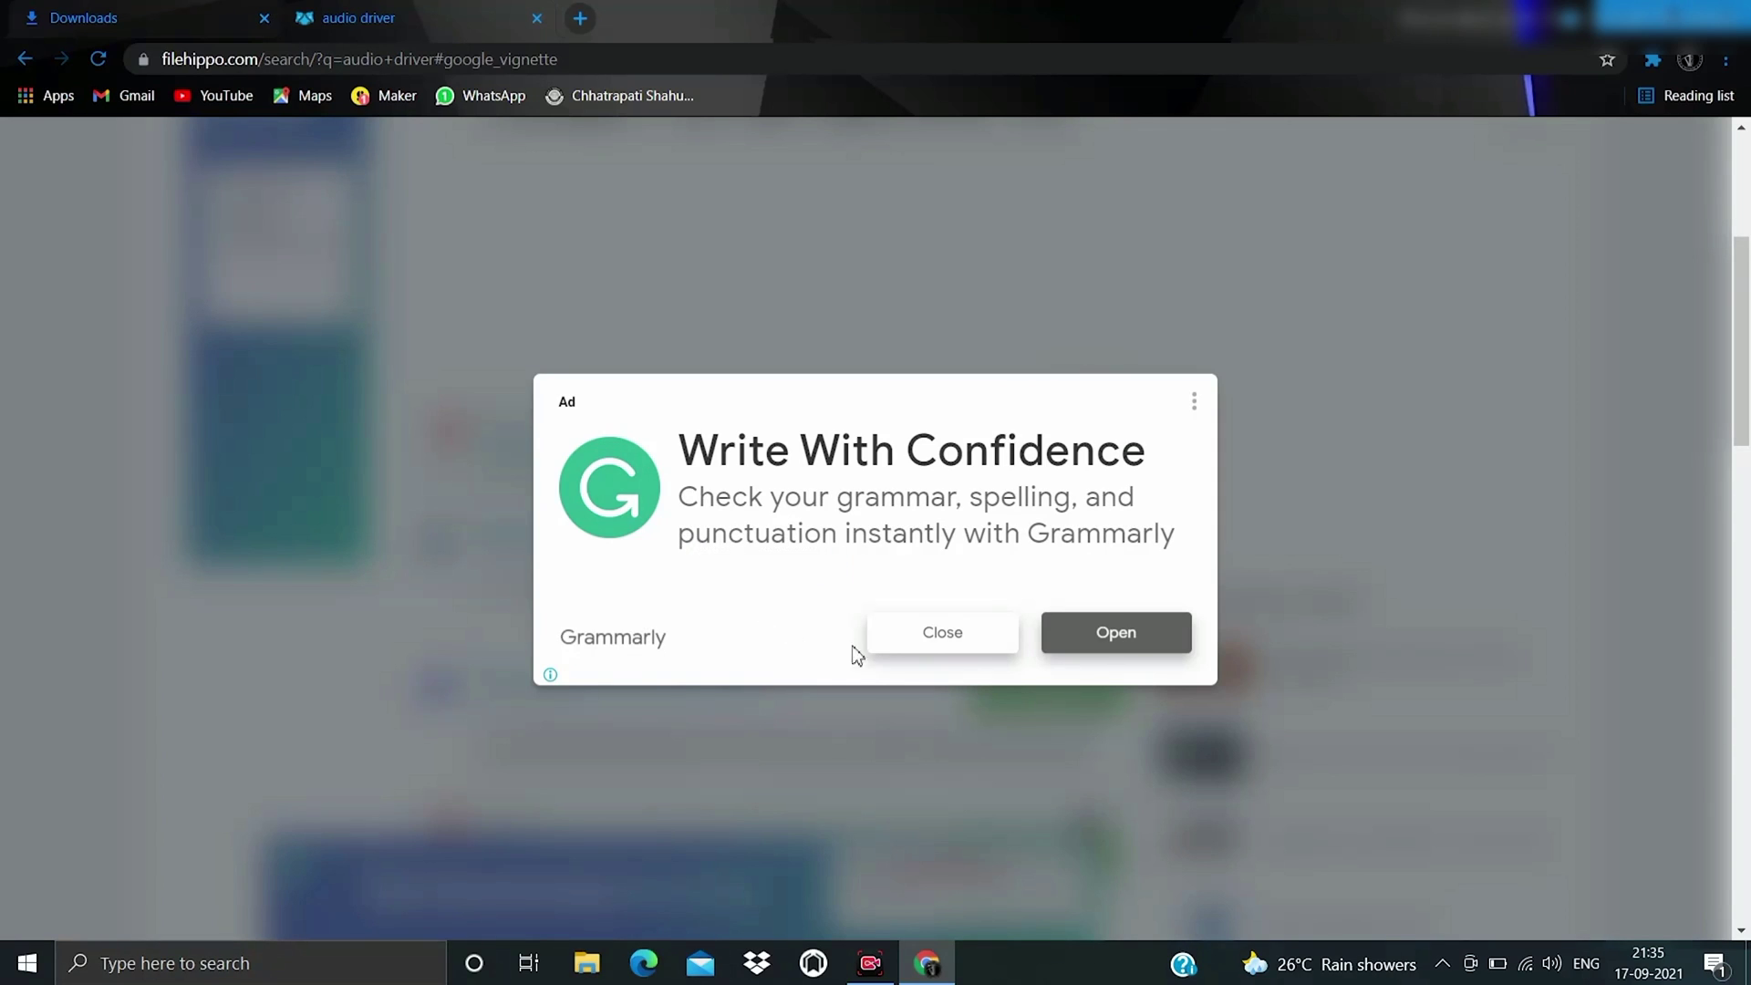
left_click(930, 638)
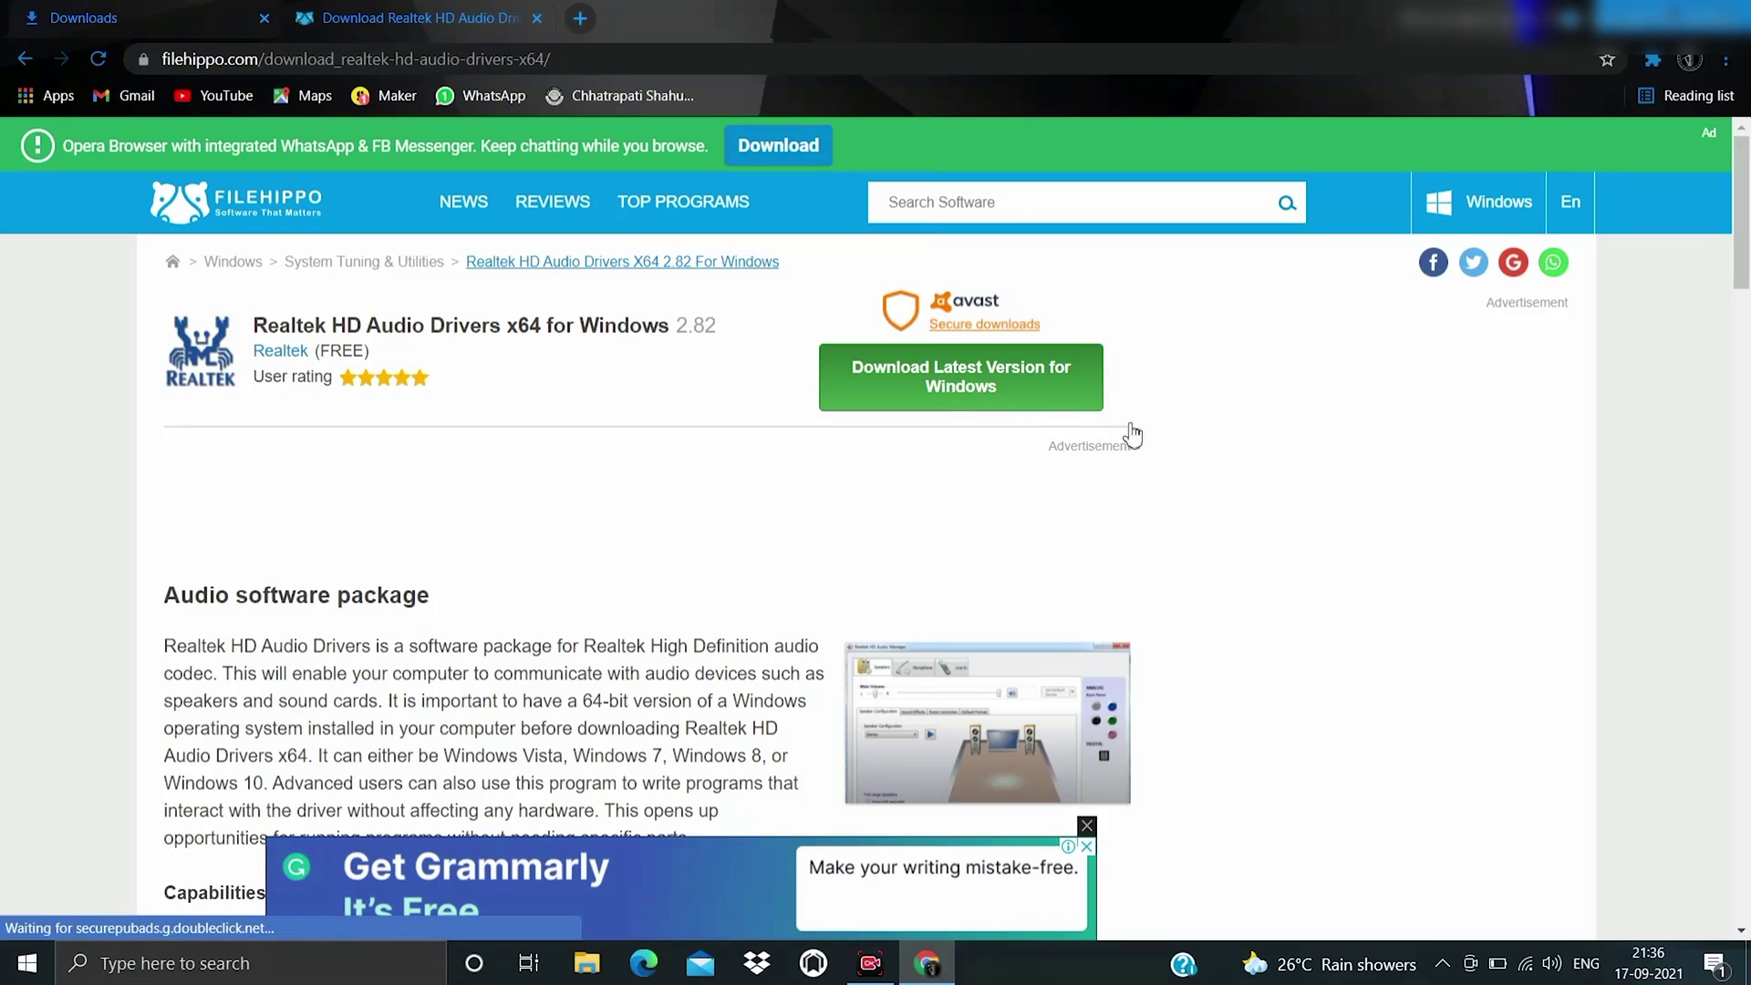
Step: Start downloading the latest Realtek HD Audio Drivers x64 without the Avast offer, cancel the download and return to the desktop
left_click(903, 383)
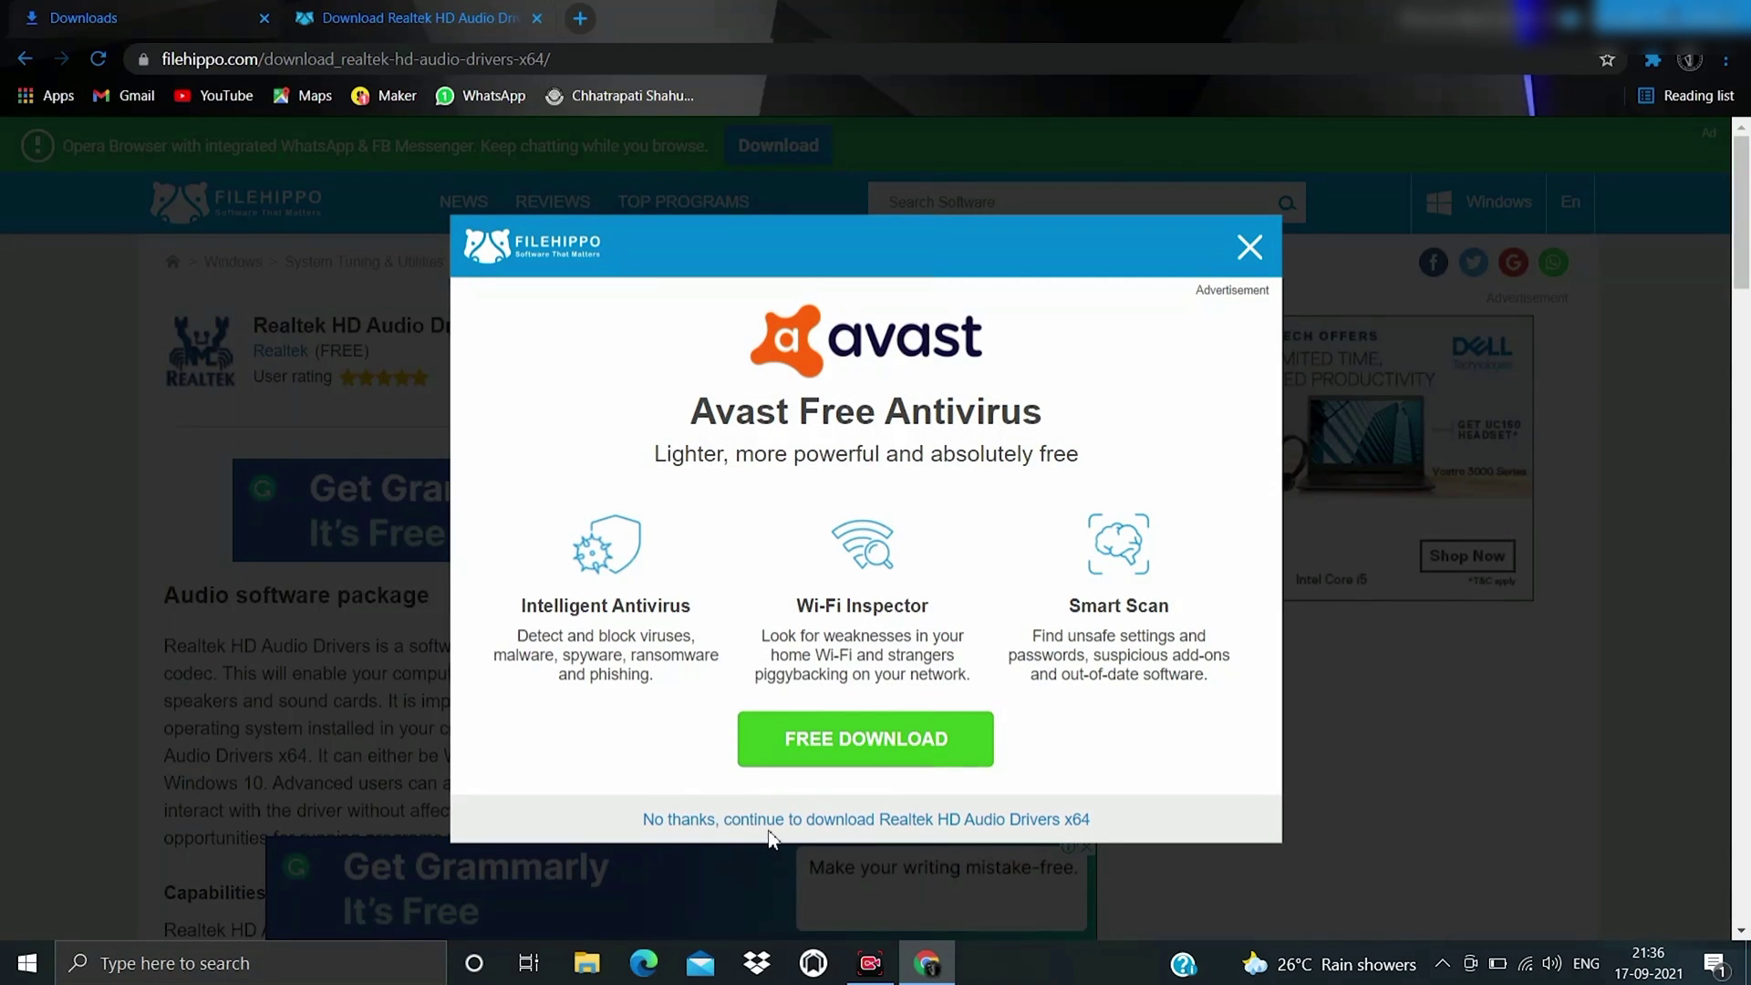
left_click(801, 821)
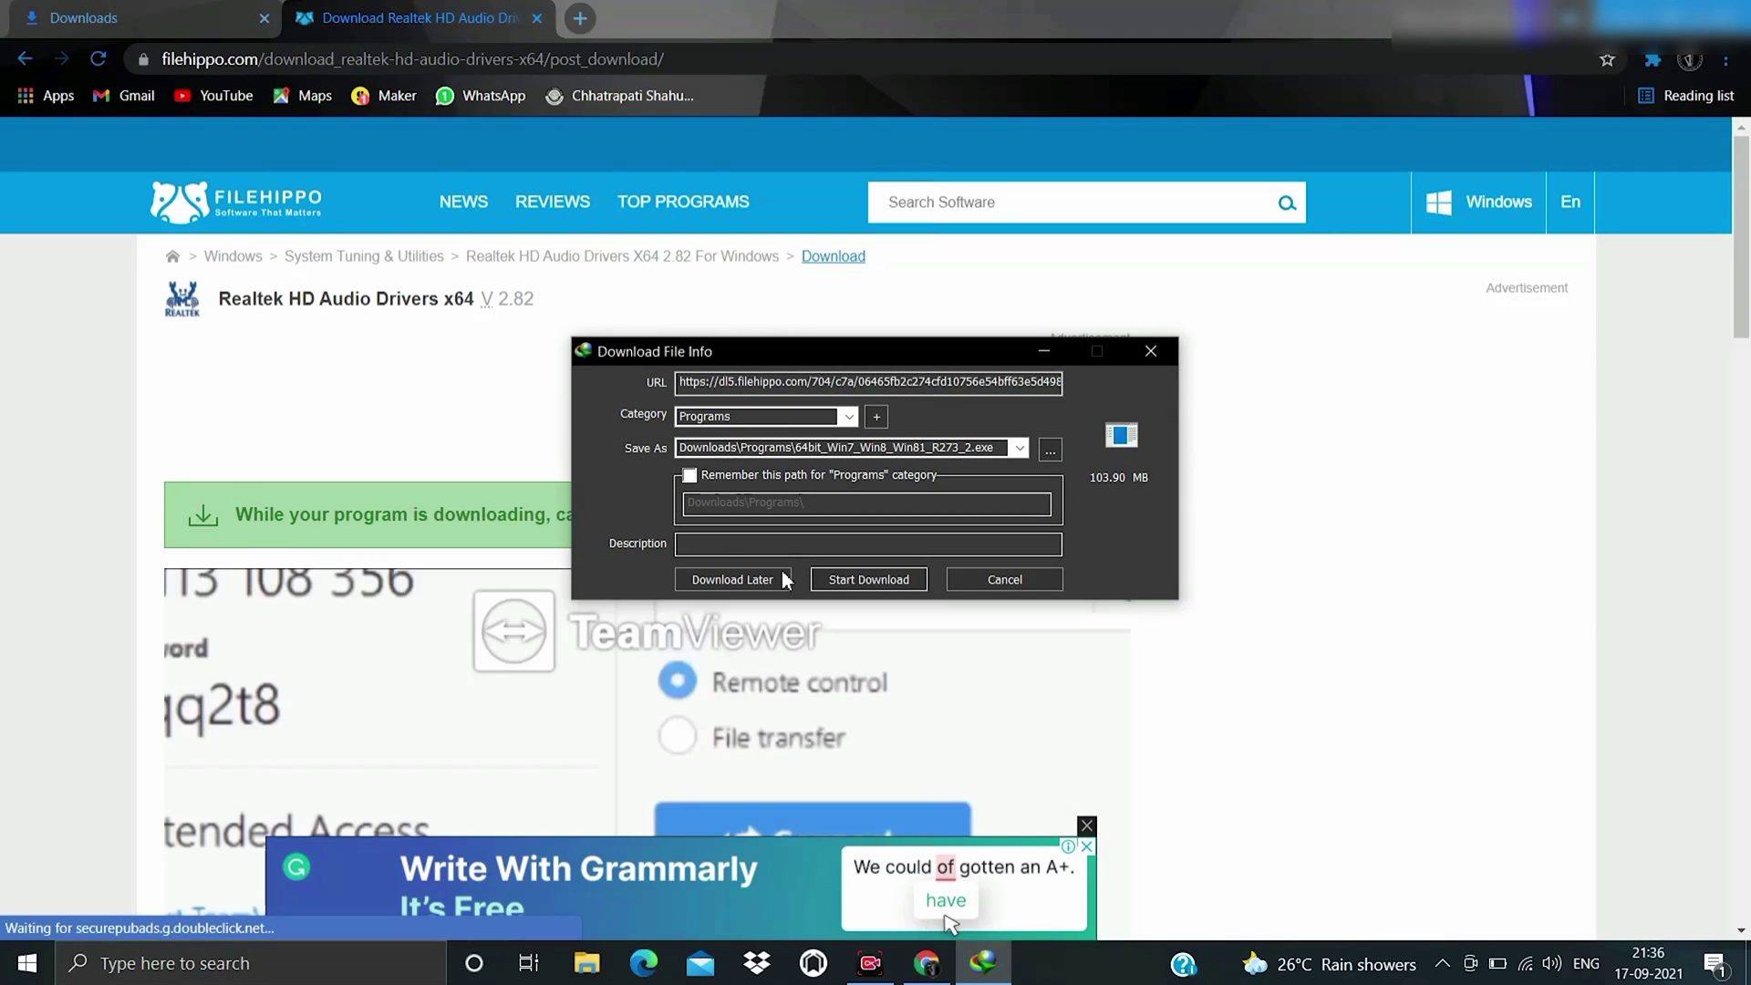
left_click(831, 574)
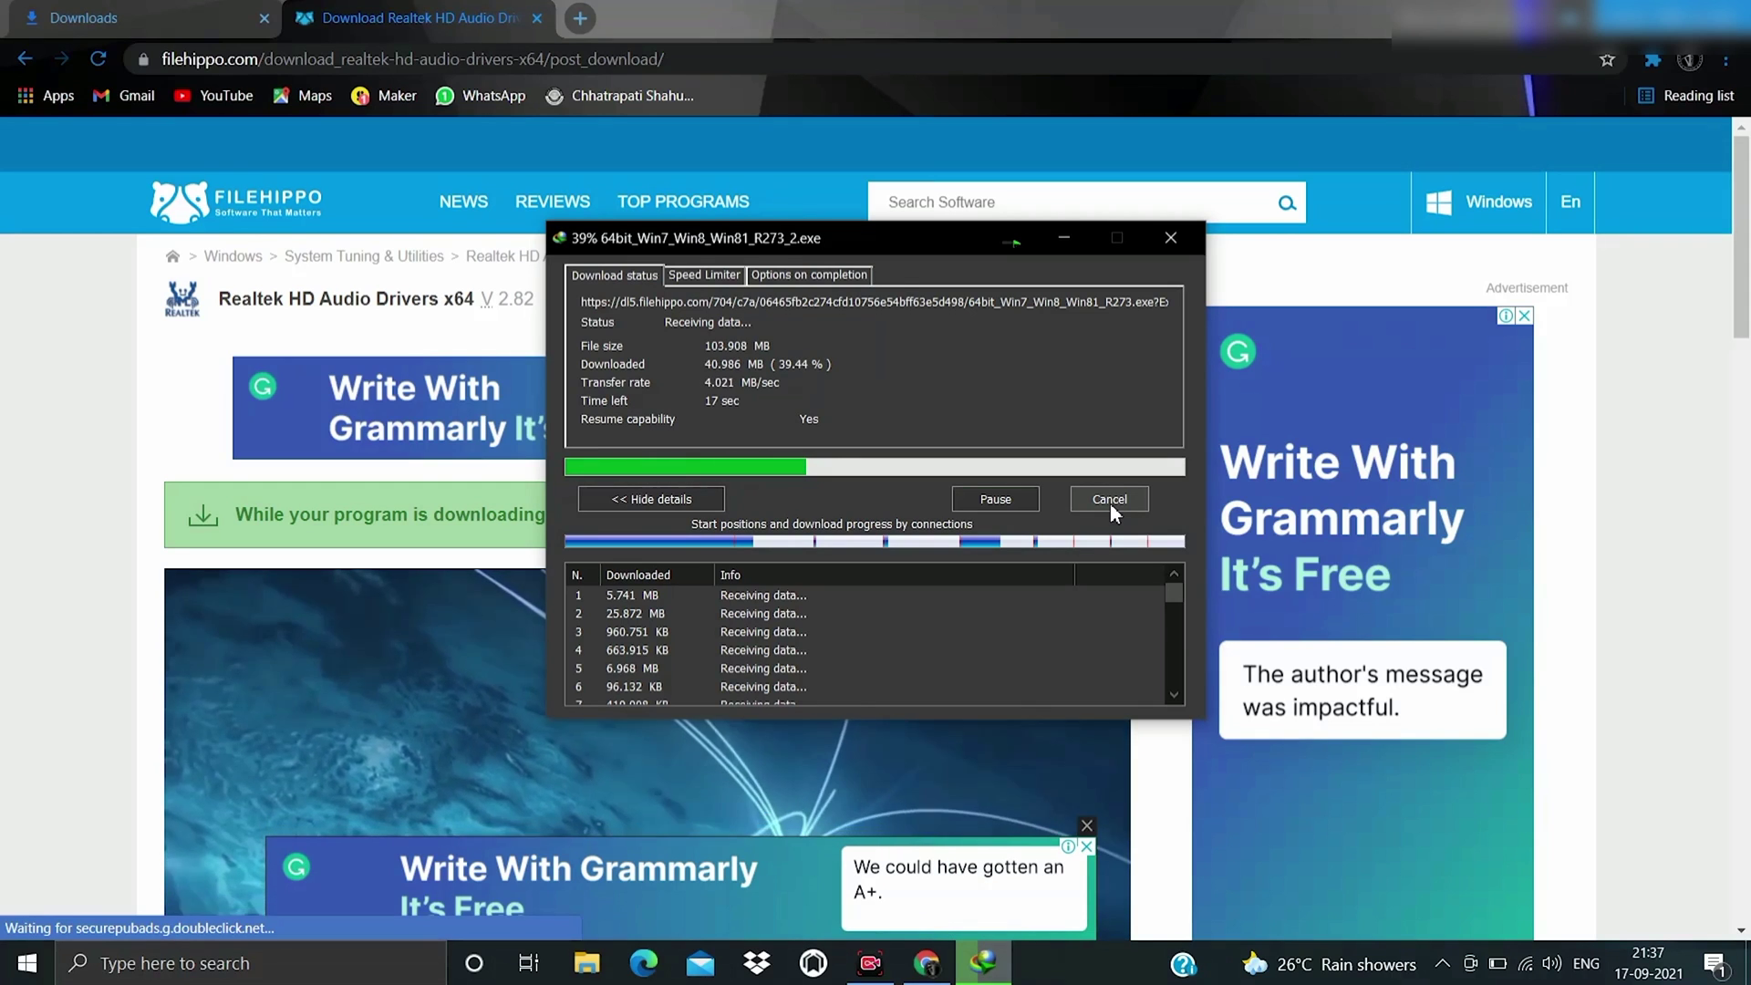
left_click(1109, 500)
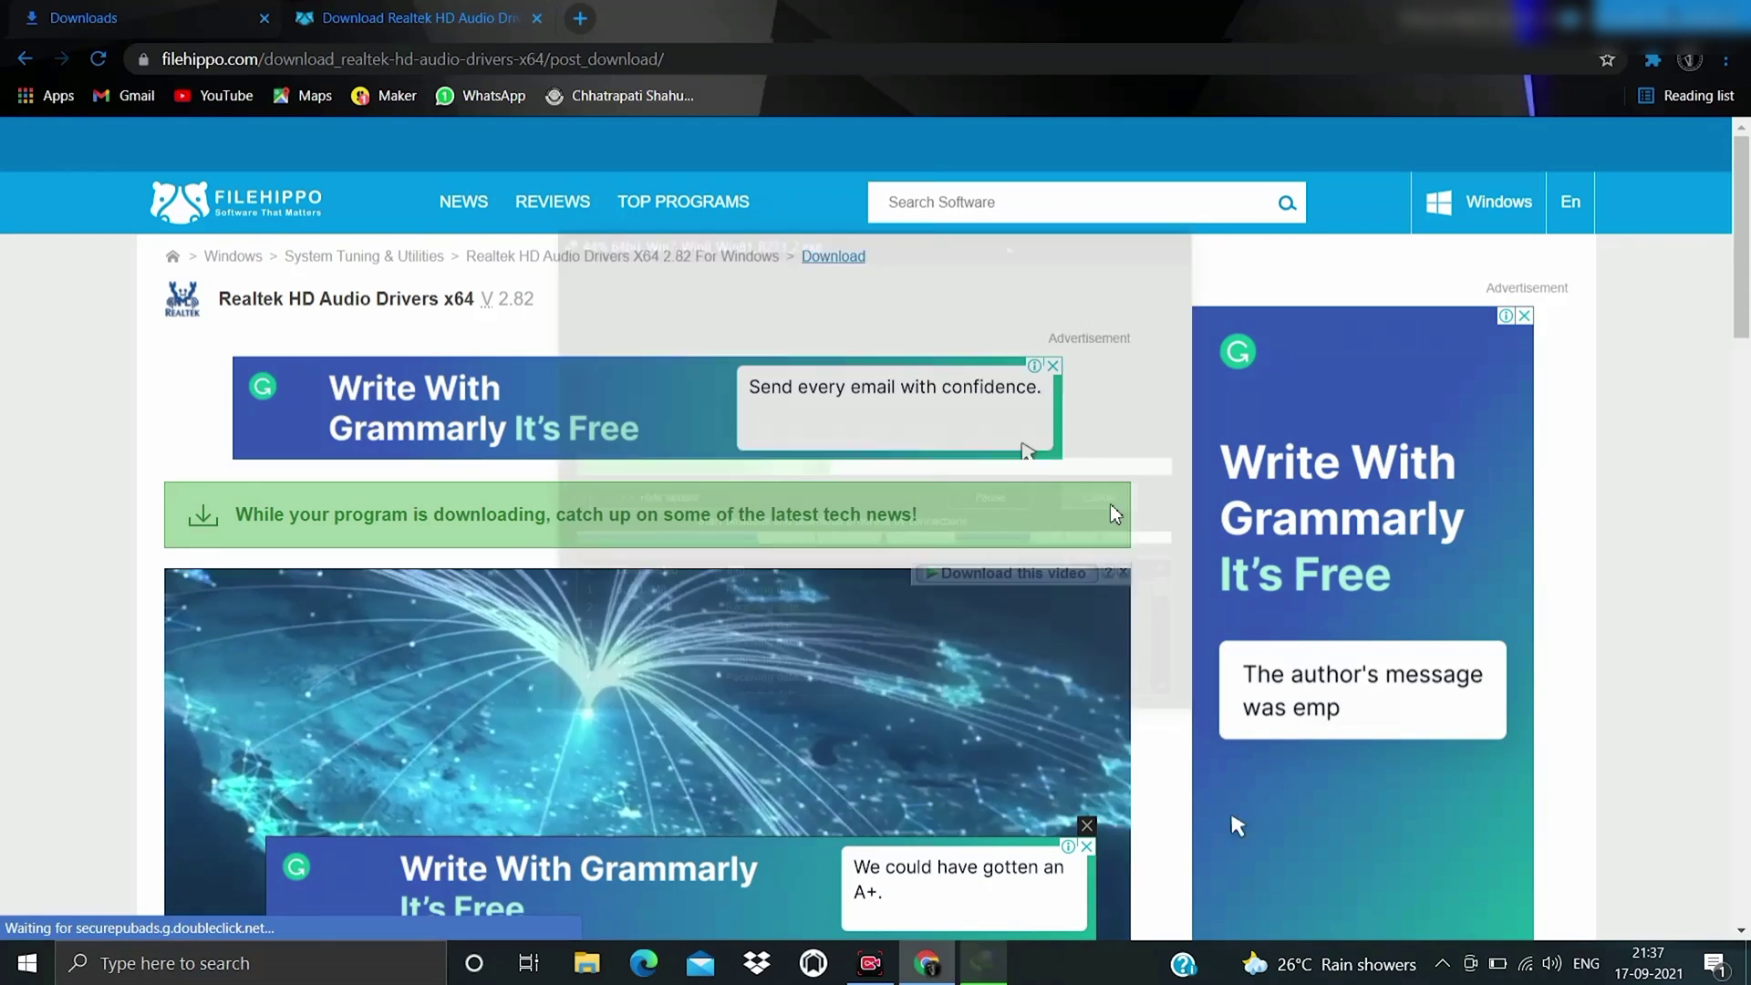
key("super+d")
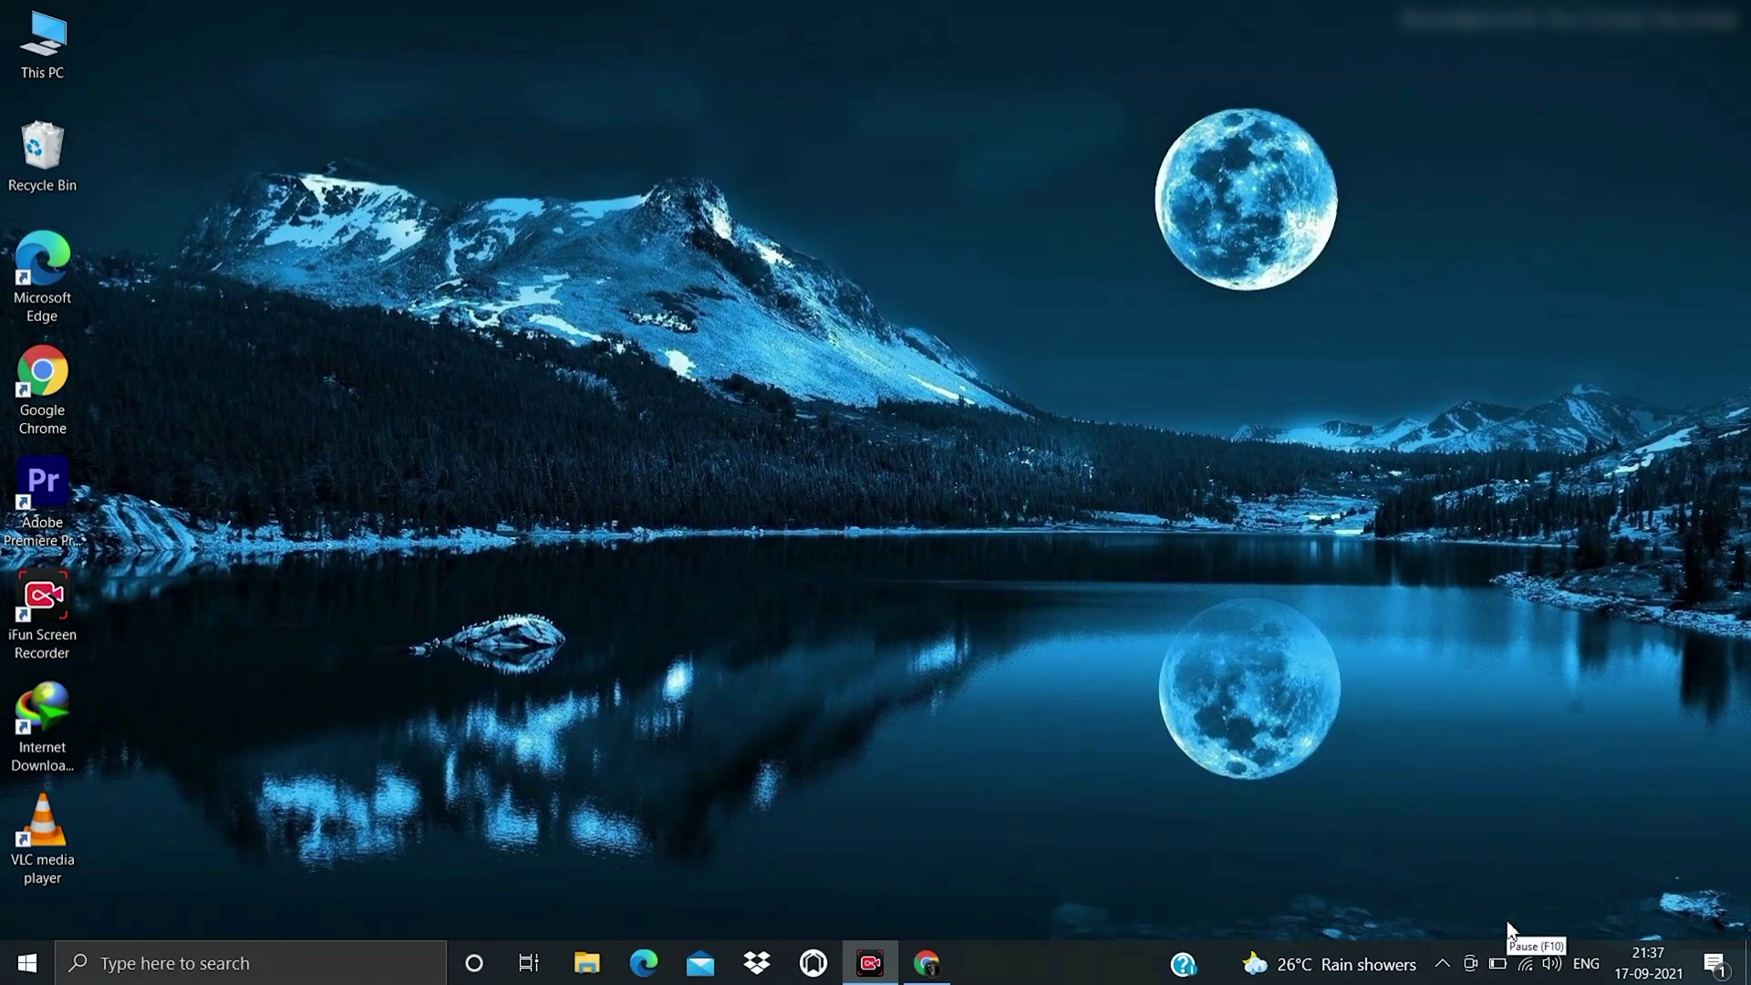
left_click(52, 9)
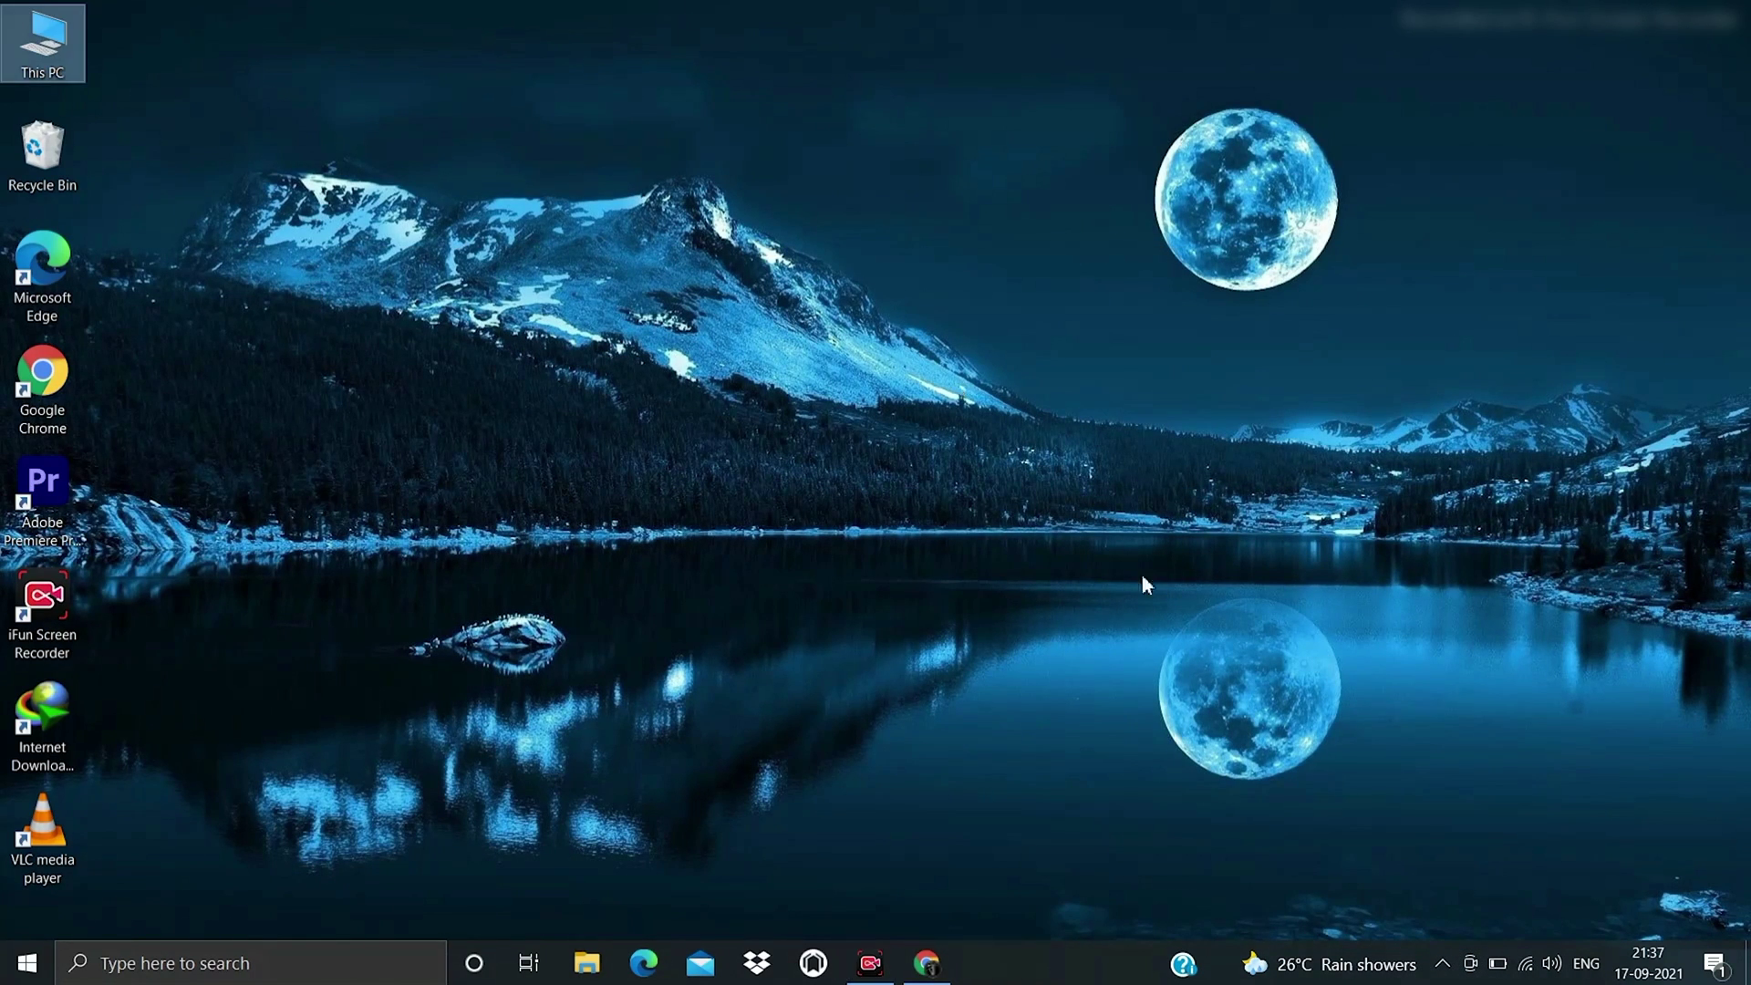
left_click(1236, 709)
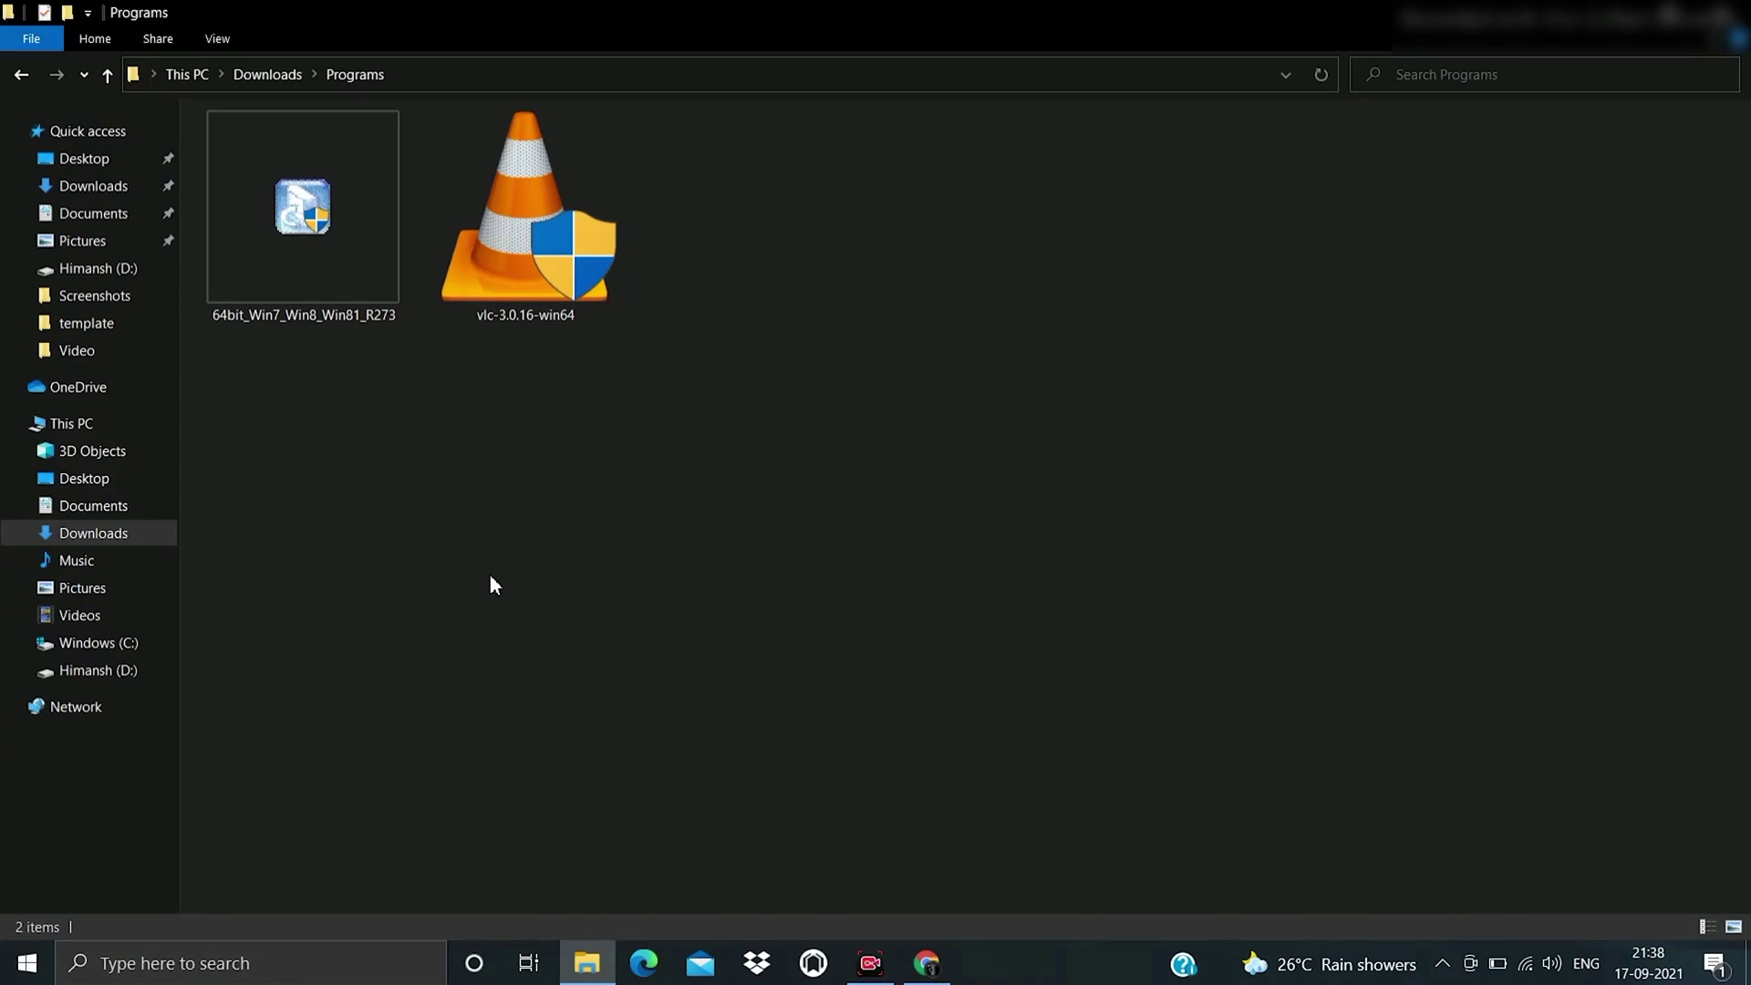
Step: Run the 64bit_Win7_Win8_Win81_R273 installer from the Downloads Programs folder, and cancel the Realtek HD Audio installation
double_click(314, 235)
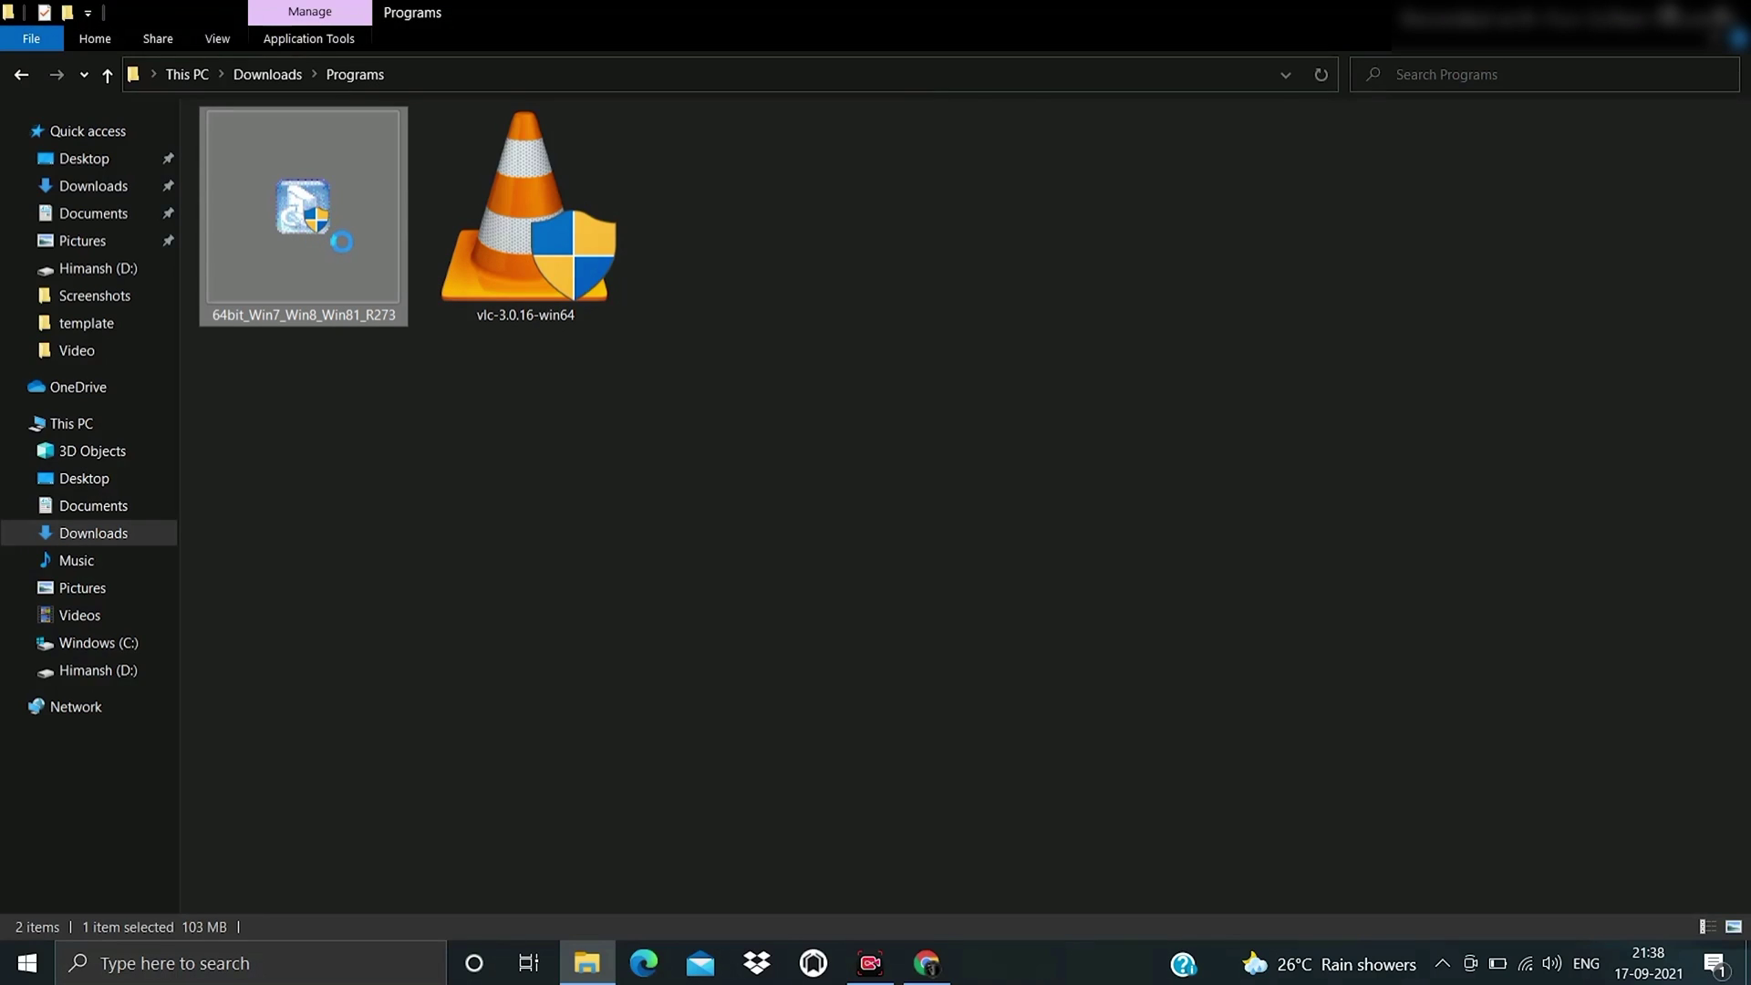
right_click(341, 246)
left_click(355, 255)
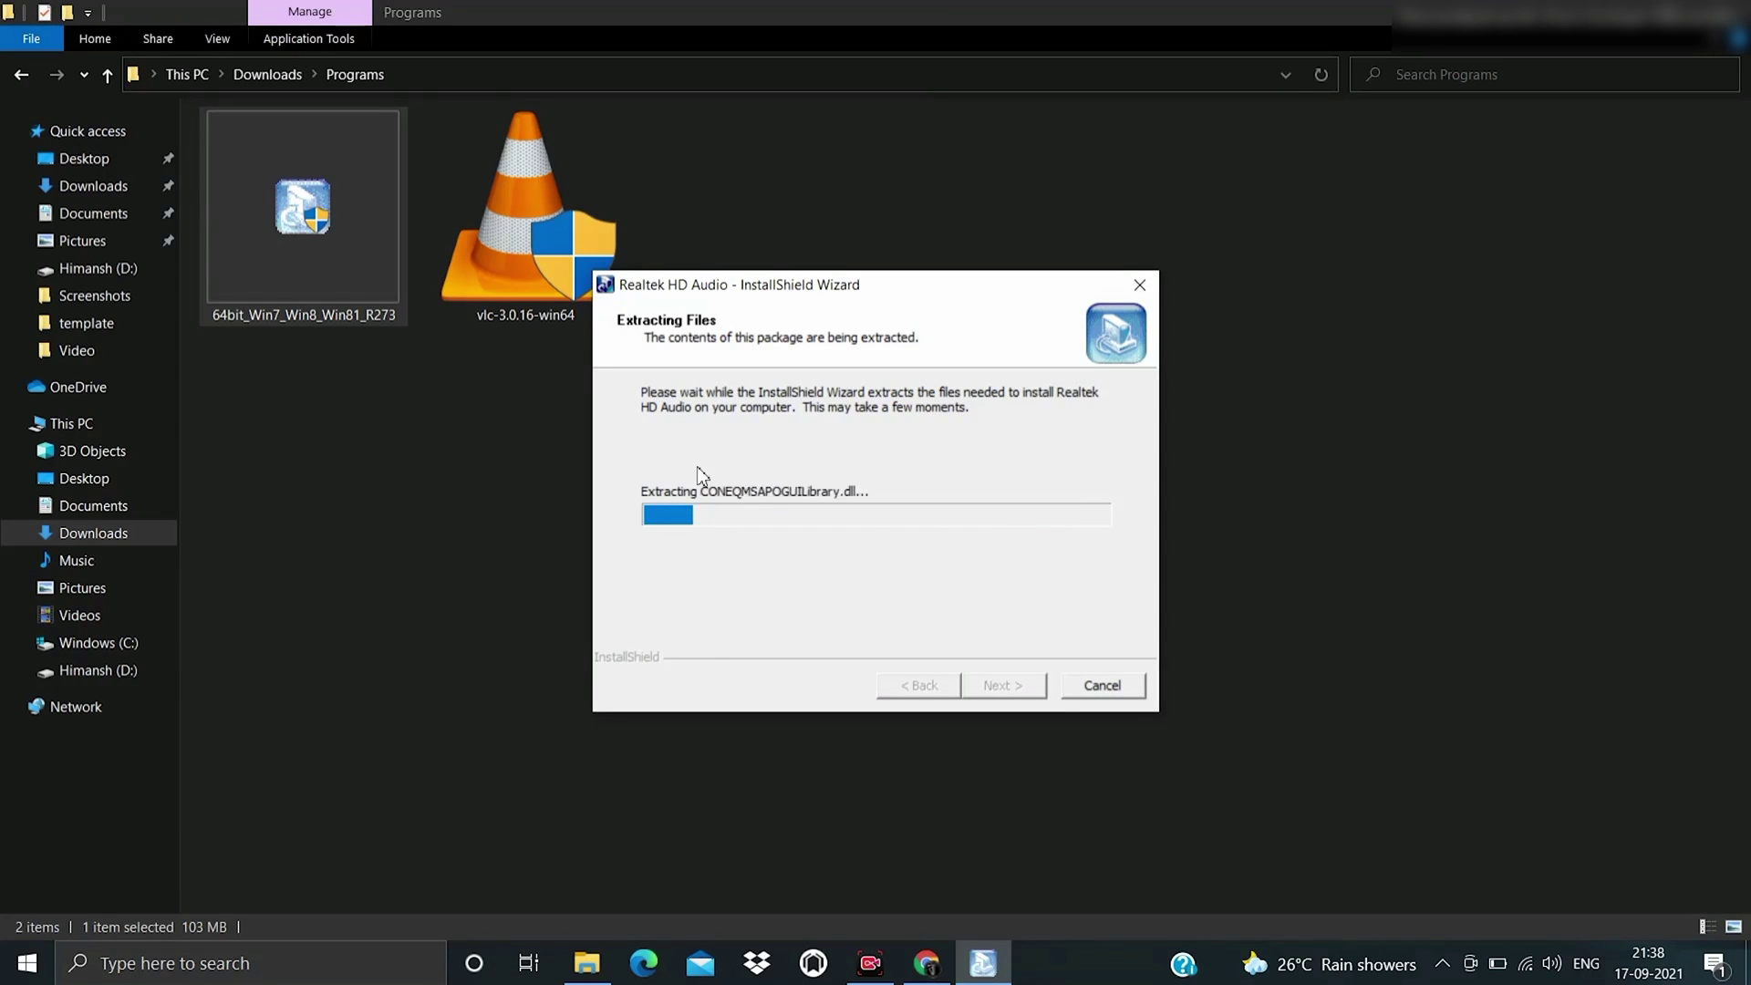
left_click(1101, 686)
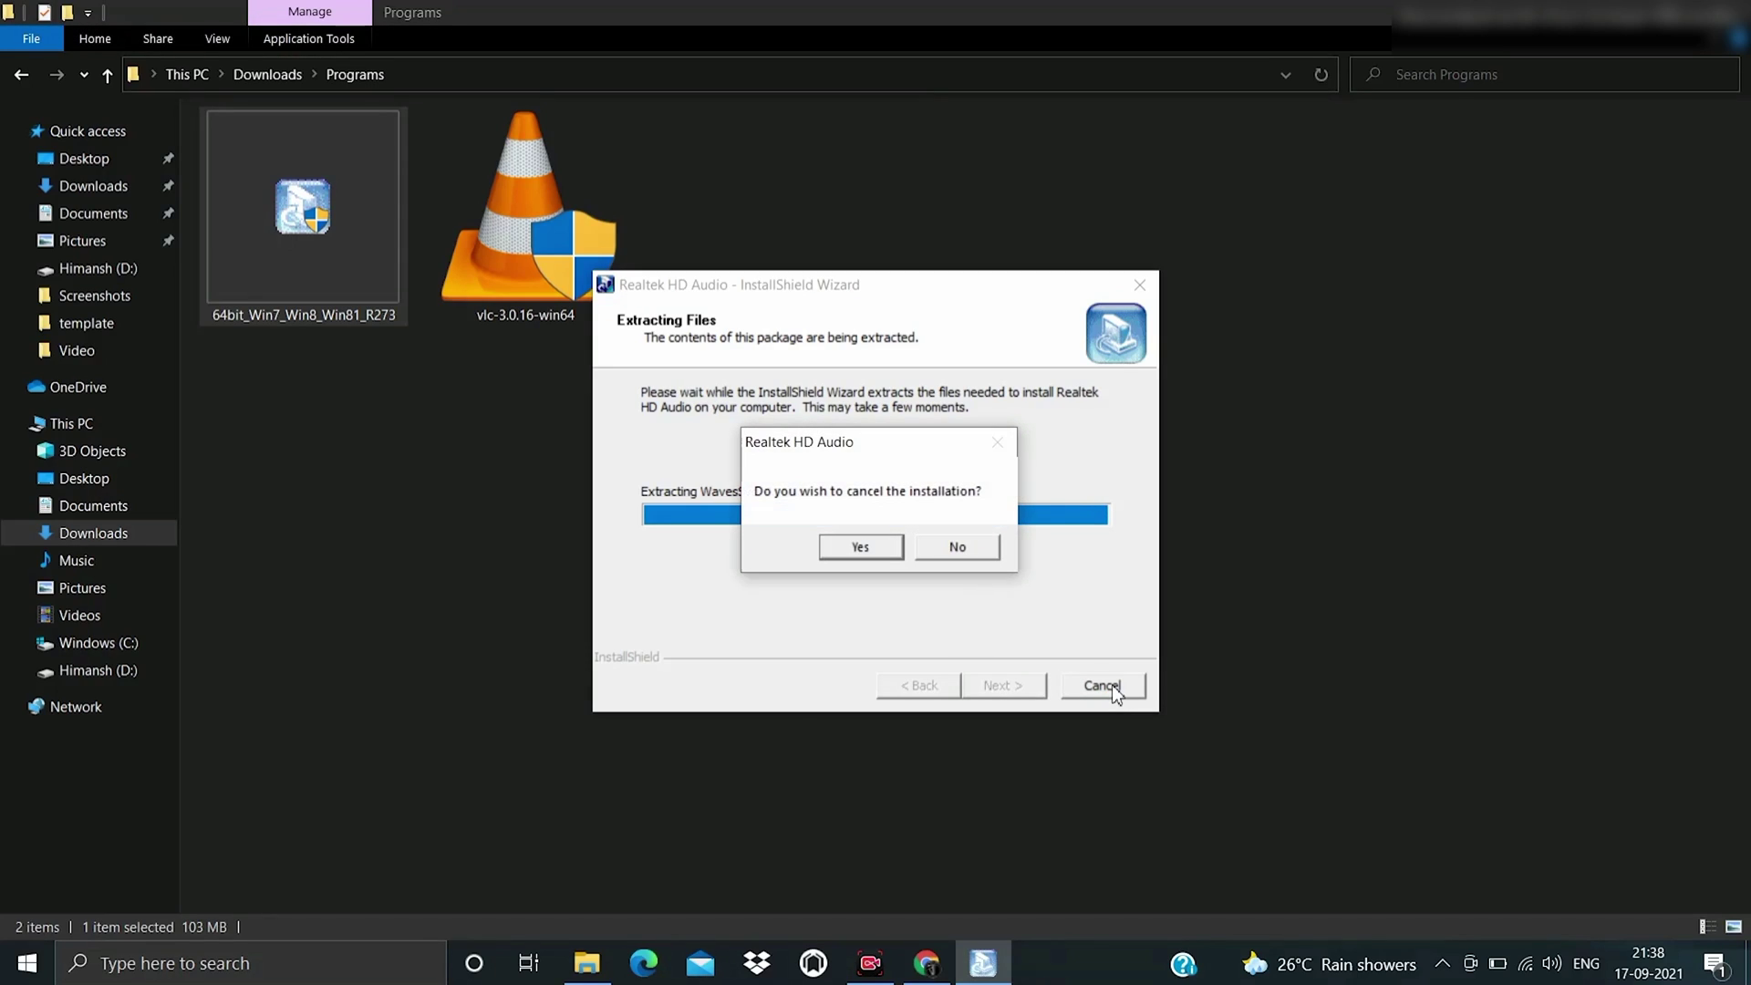
left_click(890, 549)
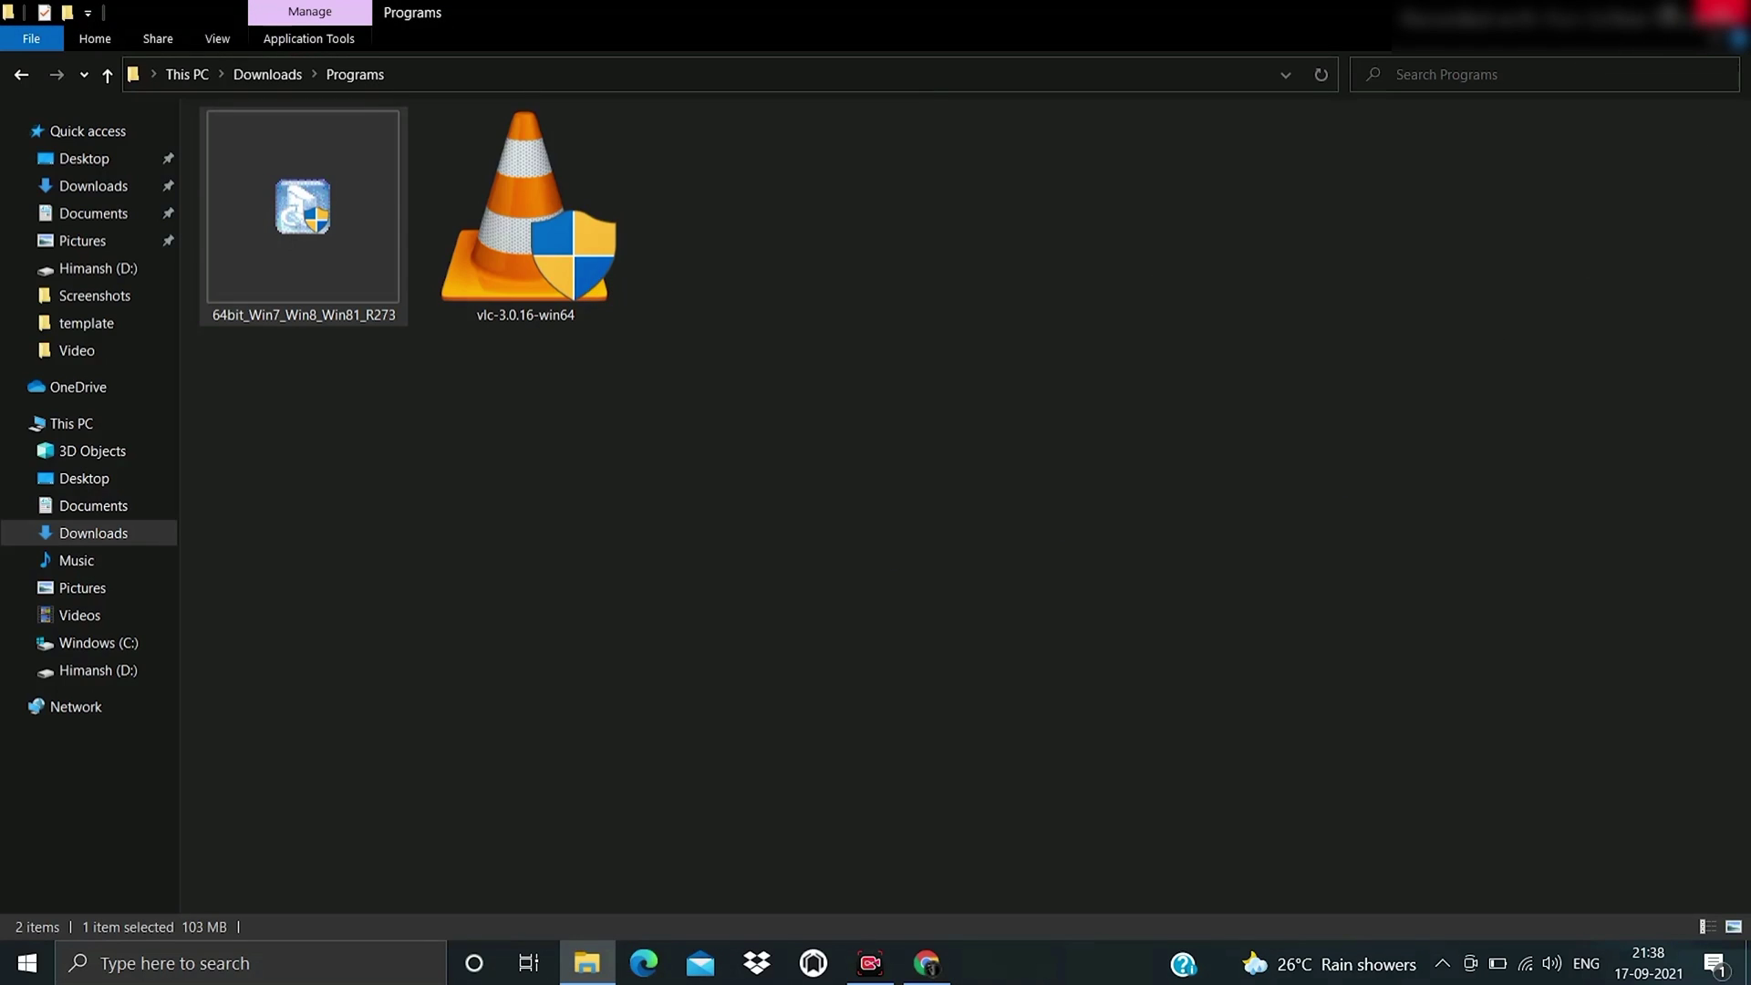
Step: Close the Programs folder window and refresh the desktop
left_click(1728, 14)
right_click(898, 453)
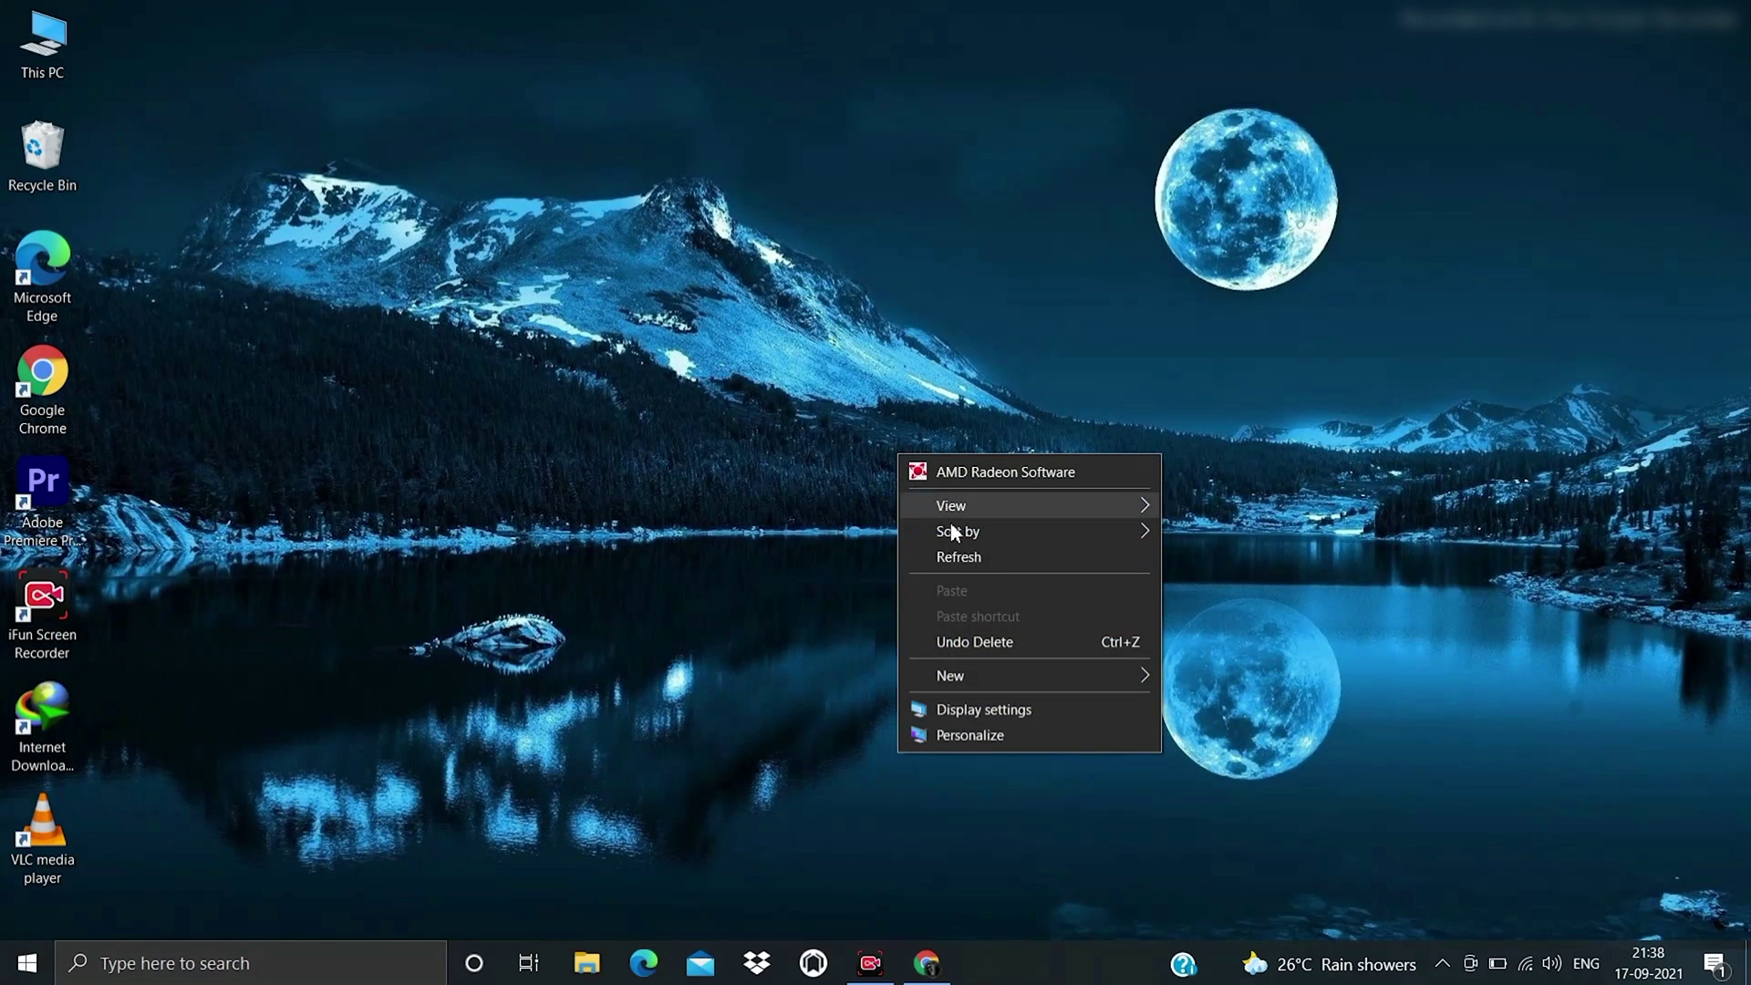
left_click(951, 552)
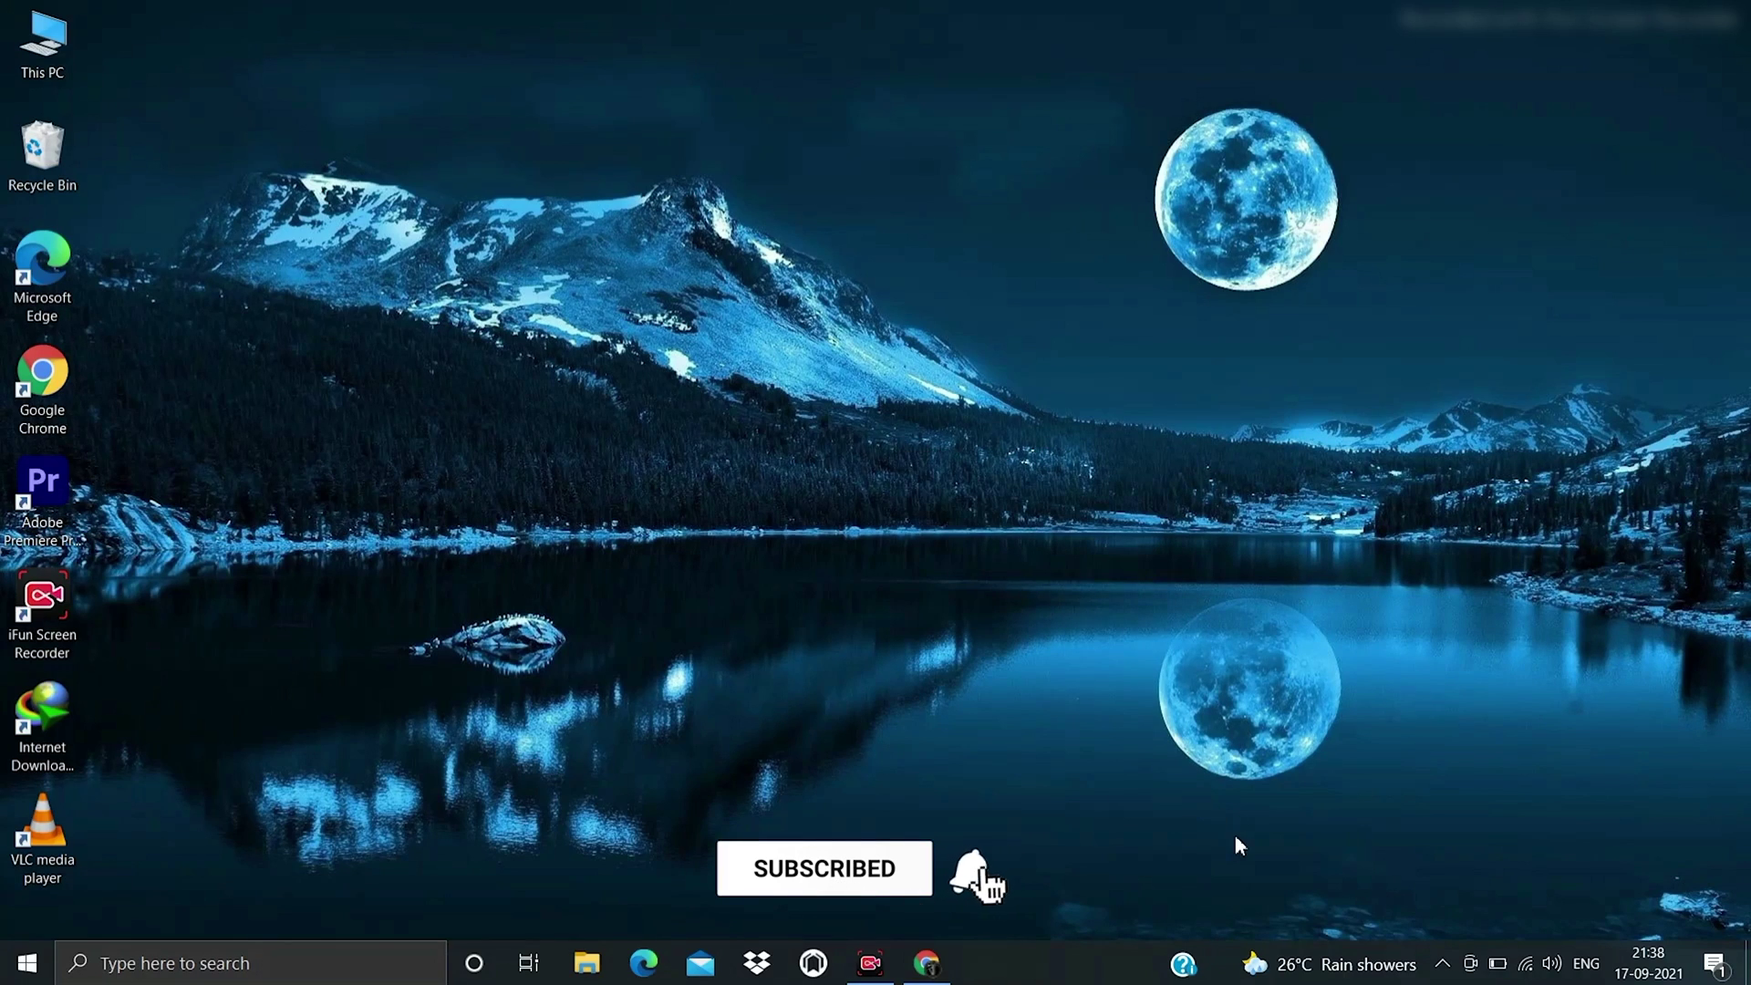